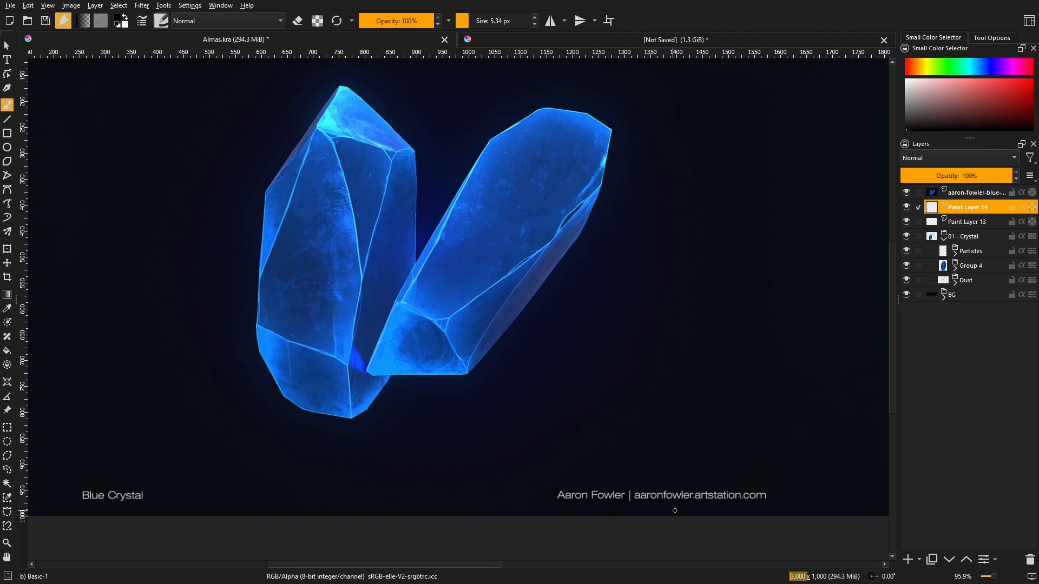
- Examine the reference crystals and the finished blue crystal painting in the Almas document
{"action": "scroll", "coordinate": [482, 432], "scroll_direction": "down", "scroll_amount": 3}
{"action": "scroll", "coordinate": [642, 399], "scroll_direction": "up", "scroll_amount": 3}
{"action": "left_click_drag", "start_coordinate": [642, 399], "coordinate": [193, 437]}
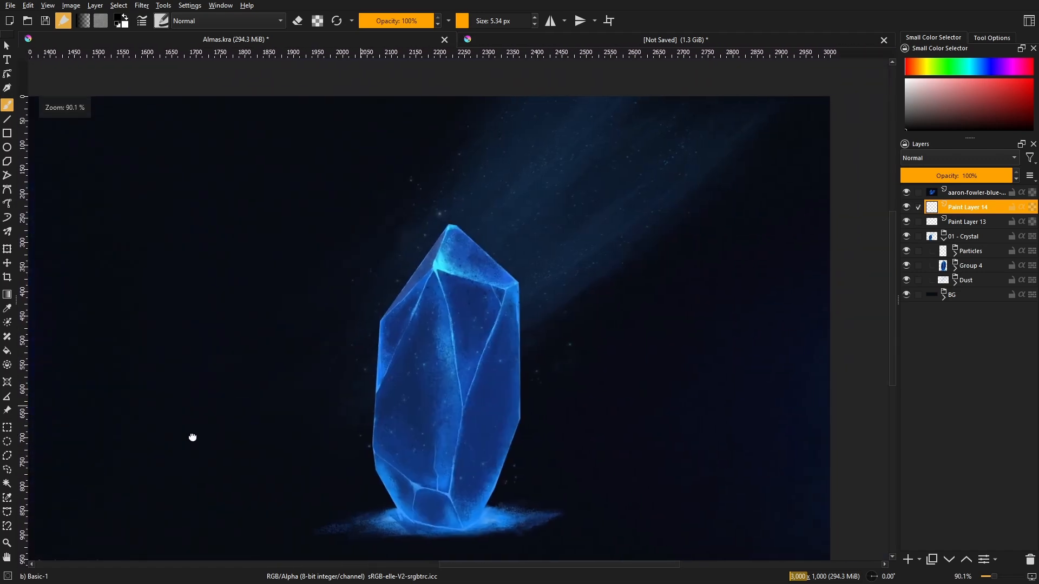
{"action": "scroll", "coordinate": [317, 452], "scroll_direction": "down", "scroll_amount": 3}
{"action": "scroll", "coordinate": [341, 434], "scroll_direction": "up", "scroll_amount": 3}
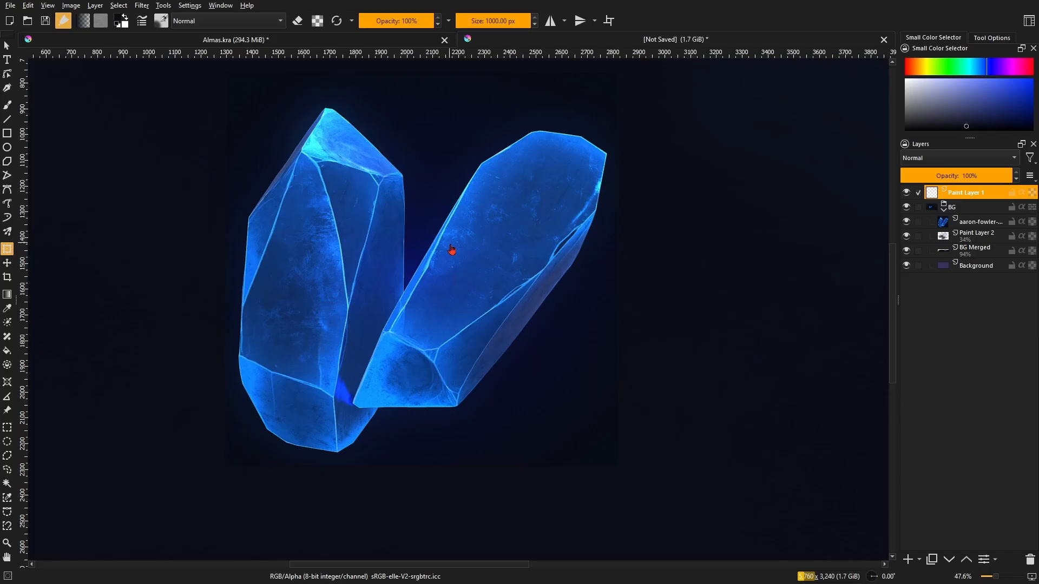
- Start a polygonal selection of the left reference crystal, tracing from its tip down the left edge to the lower-left corner
{"action": "scroll", "coordinate": [452, 249], "scroll_direction": "up", "scroll_amount": 2}
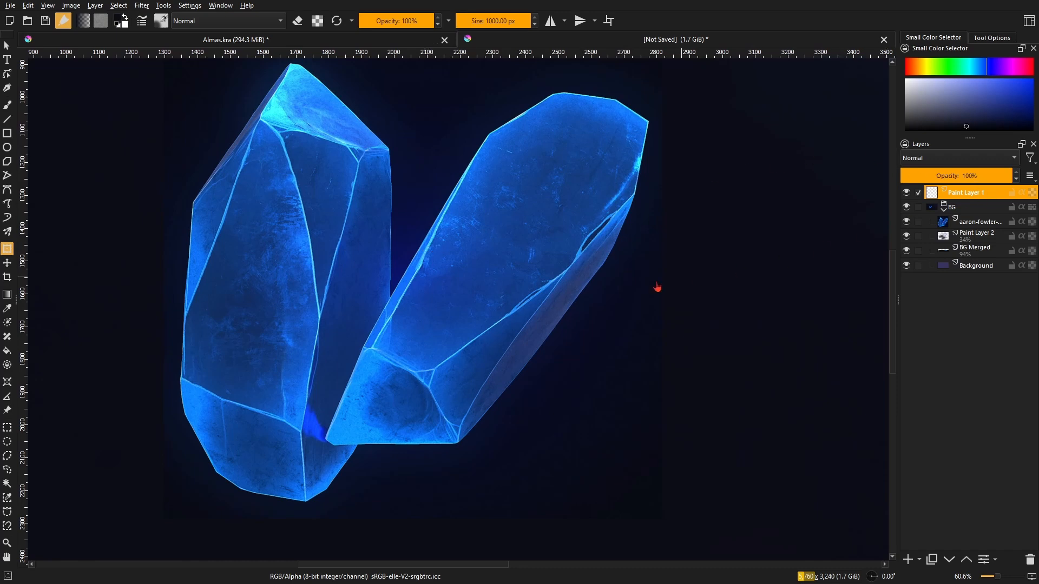
{"action": "left_click", "coordinate": [8, 455]}
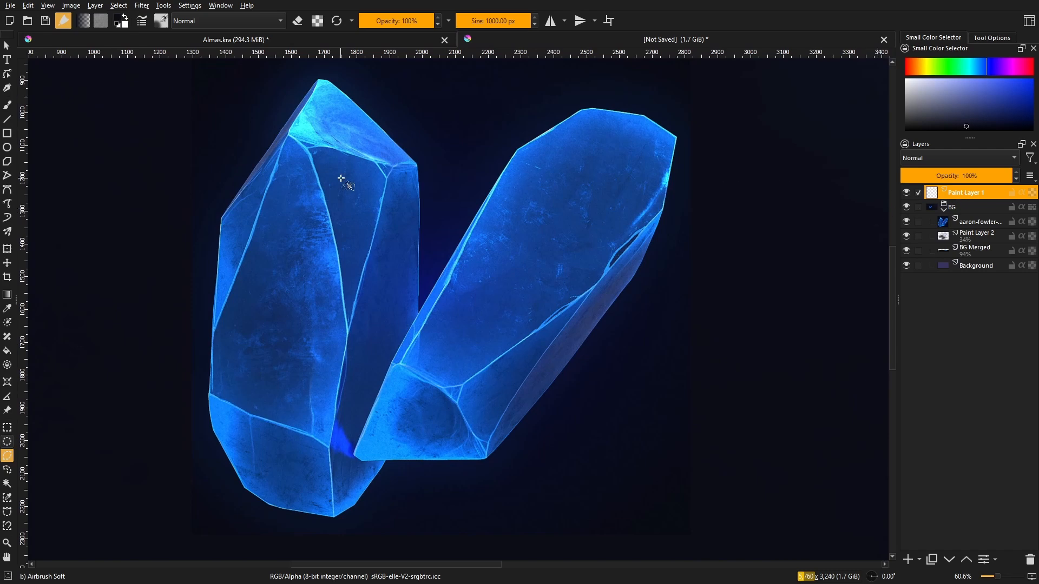
{"action": "left_click_drag", "start_coordinate": [527, 214], "coordinate": [529, 202]}
{"action": "left_click_drag", "start_coordinate": [464, 209], "coordinate": [595, 196]}
{"action": "left_click_drag", "start_coordinate": [457, 237], "coordinate": [445, 154]}
{"action": "left_click_drag", "start_coordinate": [403, 114], "coordinate": [504, 178]}
{"action": "left_click_drag", "start_coordinate": [504, 178], "coordinate": [573, 162]}
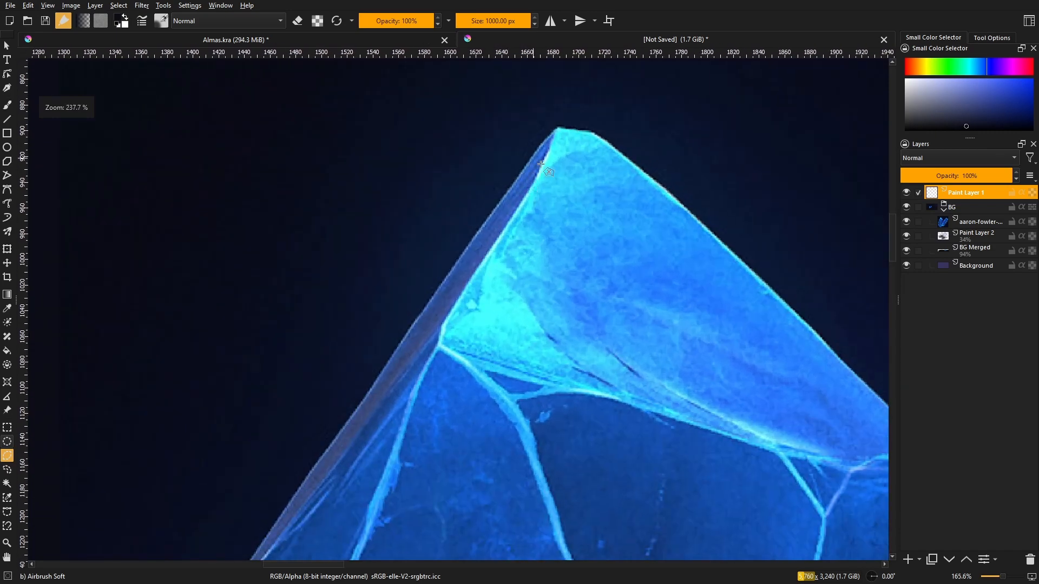
{"action": "left_click_drag", "start_coordinate": [591, 126], "coordinate": [431, 297]}
{"action": "scroll", "coordinate": [557, 202], "scroll_direction": "up", "scroll_amount": 1}
{"action": "left_click", "coordinate": [530, 199]}
{"action": "left_click_drag", "start_coordinate": [404, 332], "coordinate": [514, 196]}
{"action": "left_click_drag", "start_coordinate": [514, 196], "coordinate": [469, 275]}
{"action": "left_click", "coordinate": [470, 274]}
{"action": "left_click_drag", "start_coordinate": [462, 318], "coordinate": [429, 246]}
{"action": "left_click", "coordinate": [424, 415]}
{"action": "left_click_drag", "start_coordinate": [427, 428], "coordinate": [385, 326]}
{"action": "left_click", "coordinate": [425, 426]}
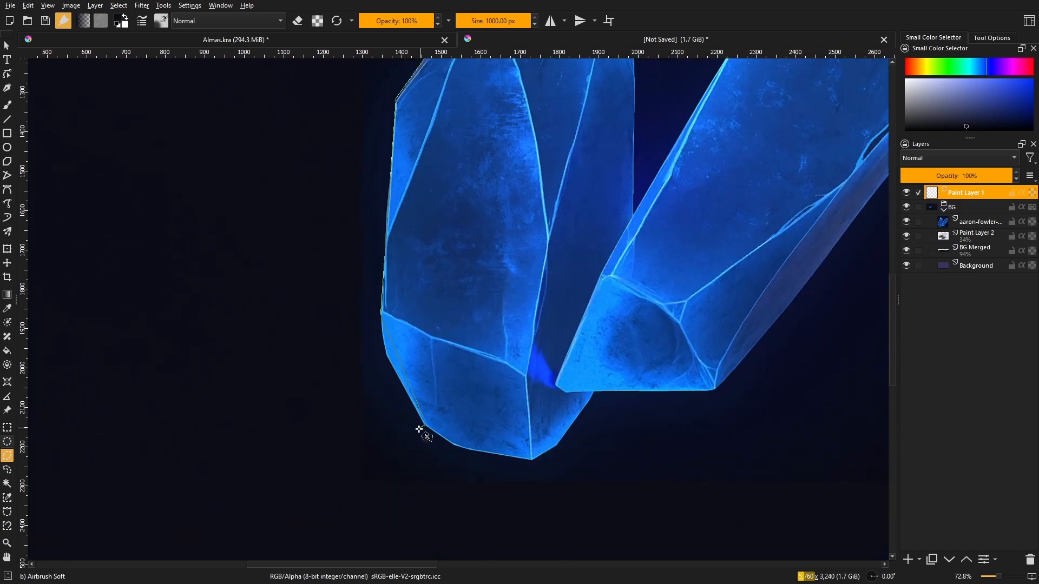
- Continue the selection outline up the crystal's right side and close it at the tip
{"action": "left_click", "coordinate": [602, 390]}
{"action": "left_click", "coordinate": [636, 296]}
{"action": "left_click_drag", "start_coordinate": [625, 65], "coordinate": [577, 339]}
{"action": "left_click", "coordinate": [583, 304]}
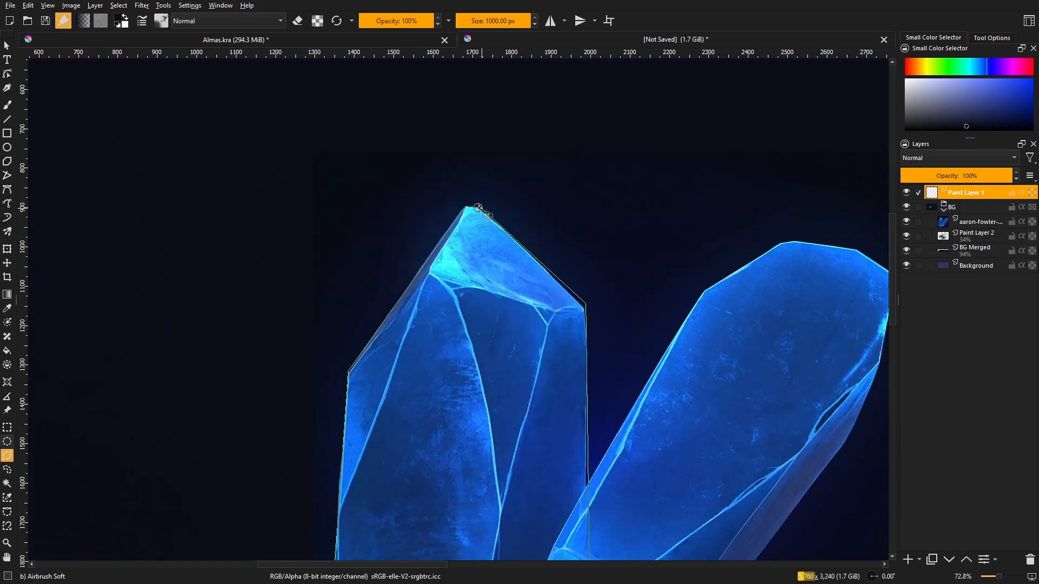
{"action": "double_click", "coordinate": [477, 209]}
- With the reference image hidden, fill the outlined crystal with blue sampled from the reference, and move the filled shape slightly to the right
{"action": "left_click_drag", "start_coordinate": [472, 217], "coordinate": [461, 278]}
{"action": "key", "text": "f"}
{"action": "left_click", "coordinate": [460, 279], "text": "ctrl"}
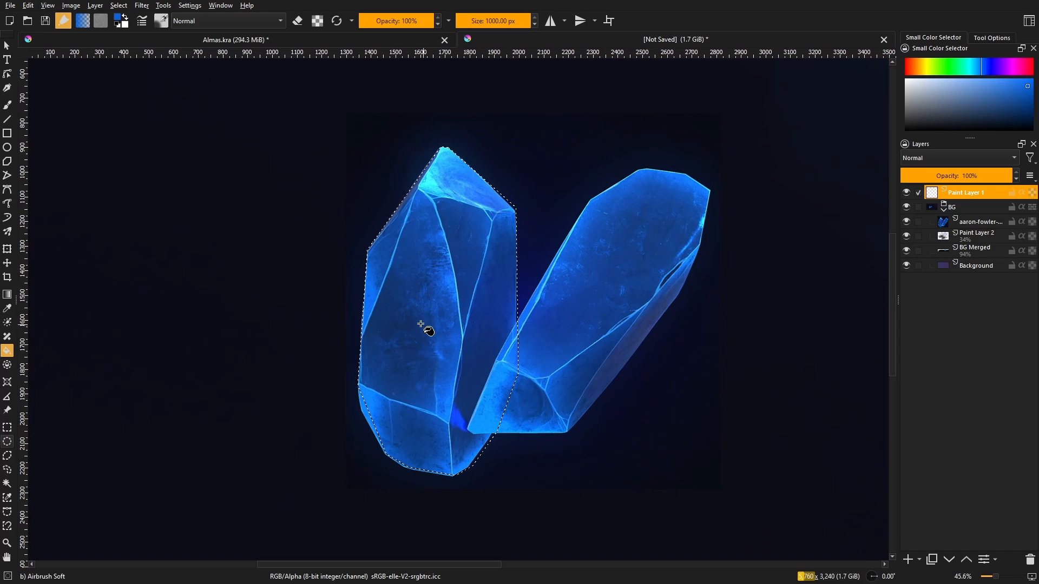
{"action": "left_click", "coordinate": [906, 222]}
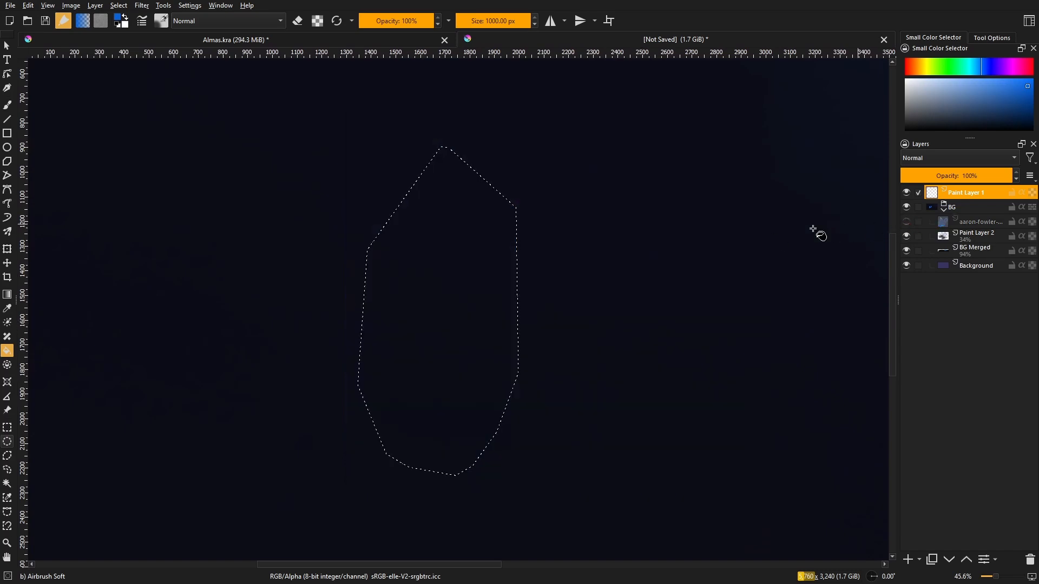
{"action": "left_click", "coordinate": [470, 310]}
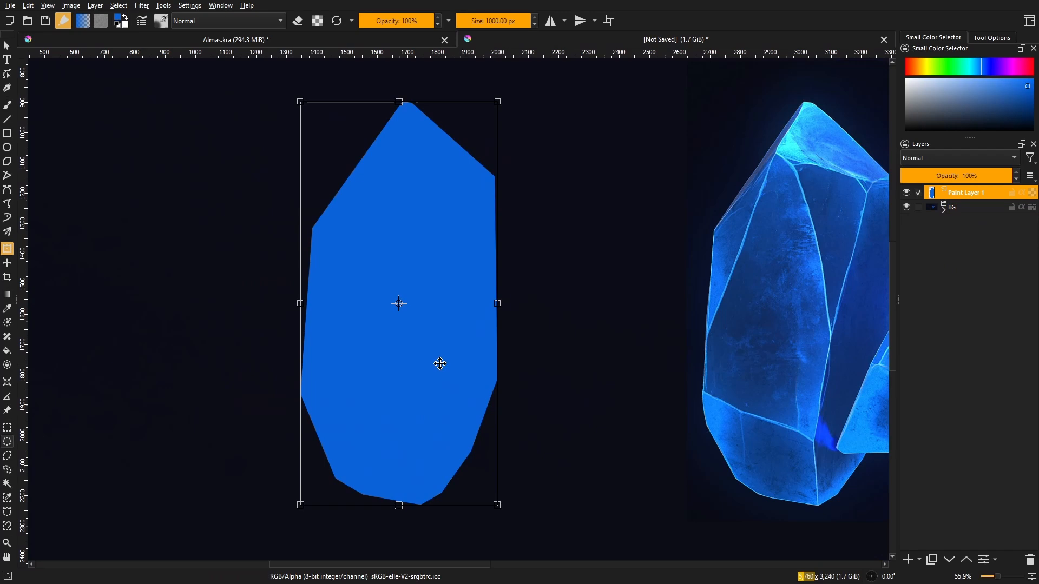
{"action": "left_click_drag", "start_coordinate": [439, 364], "coordinate": [477, 364]}
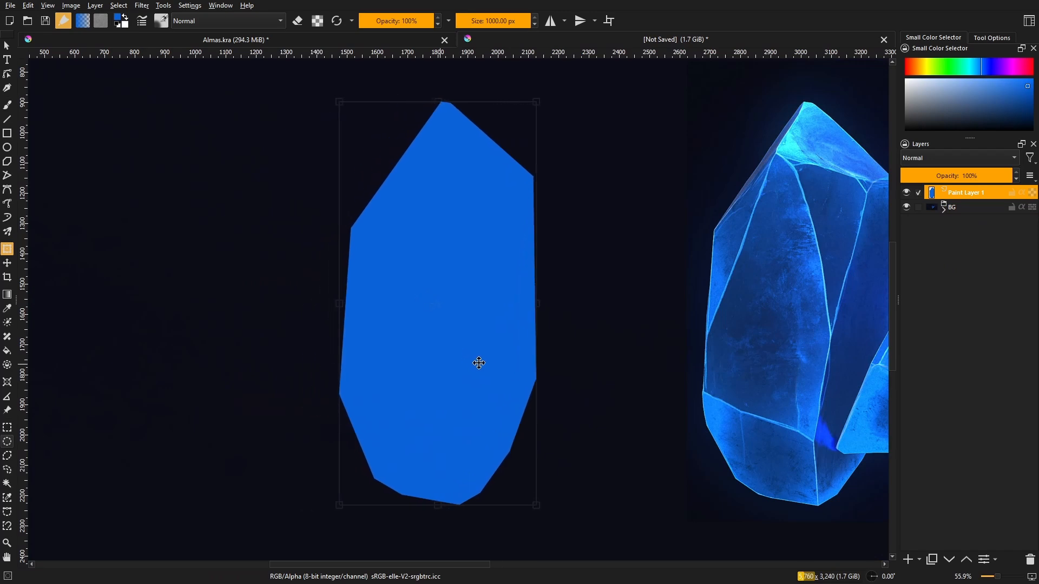
{"action": "key", "text": "Return"}
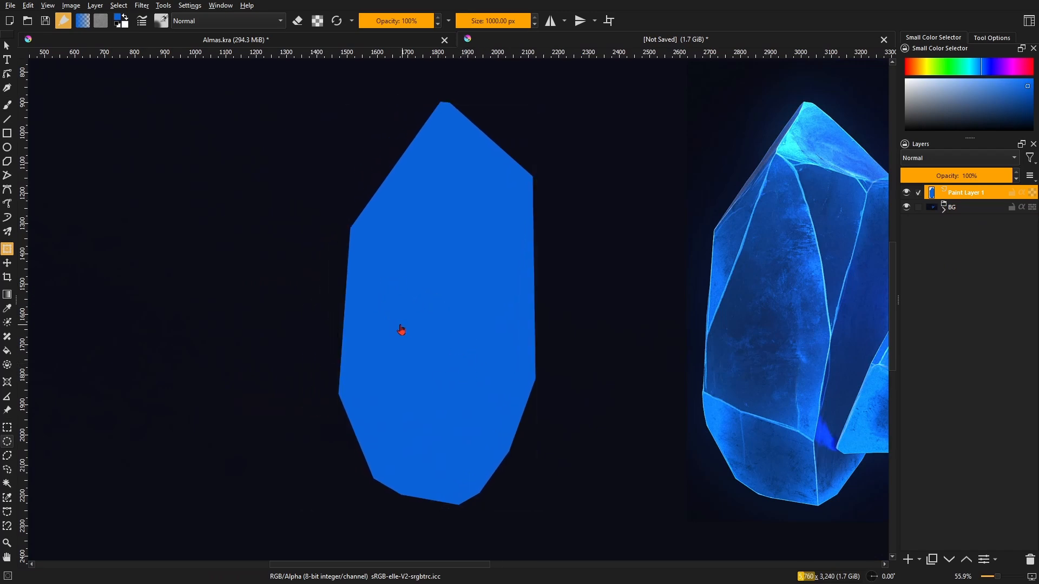
- Make a polygonal selection of the narrow upper-left facet, from the crystal's tip down to its left shoulder
{"action": "left_click", "coordinate": [8, 457]}
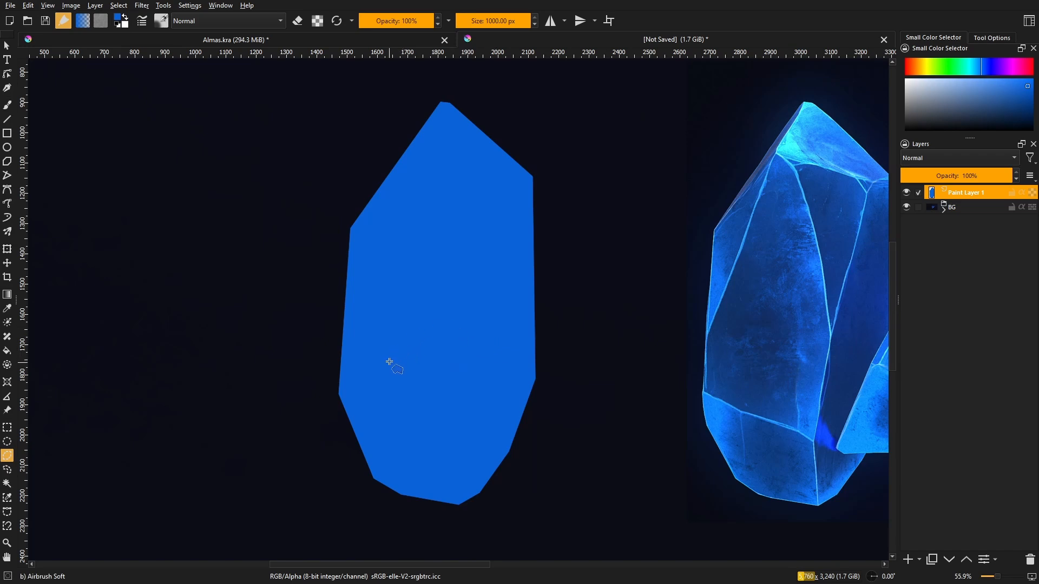
{"action": "left_click_drag", "start_coordinate": [451, 341], "coordinate": [405, 360]}
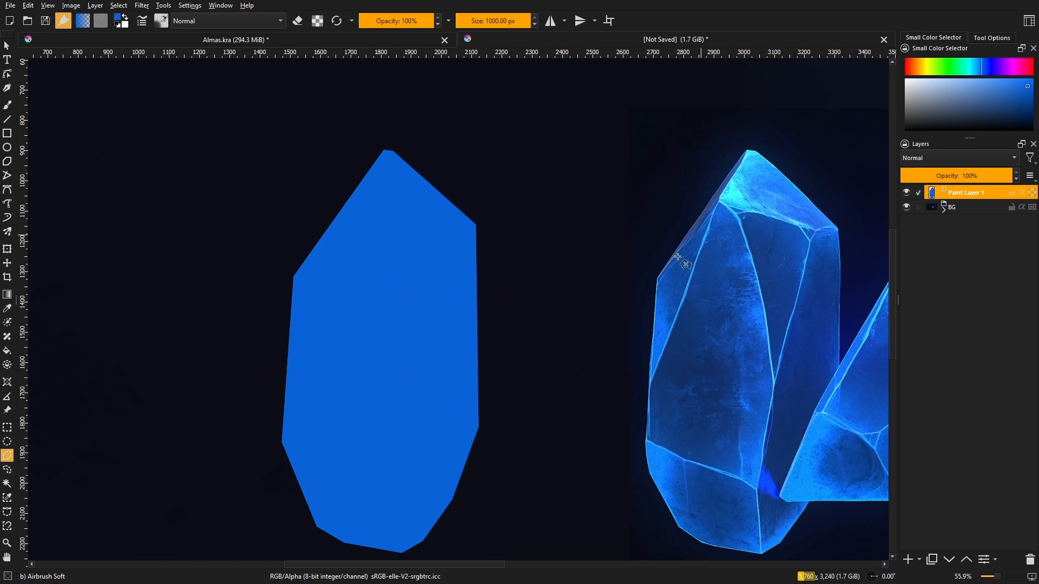
{"action": "mouse_move", "coordinate": [386, 231]}
{"action": "left_mouse_down"}
{"action": "mouse_move", "coordinate": [385, 251]}
{"action": "mouse_move", "coordinate": [385, 230]}
{"action": "left_mouse_up"}
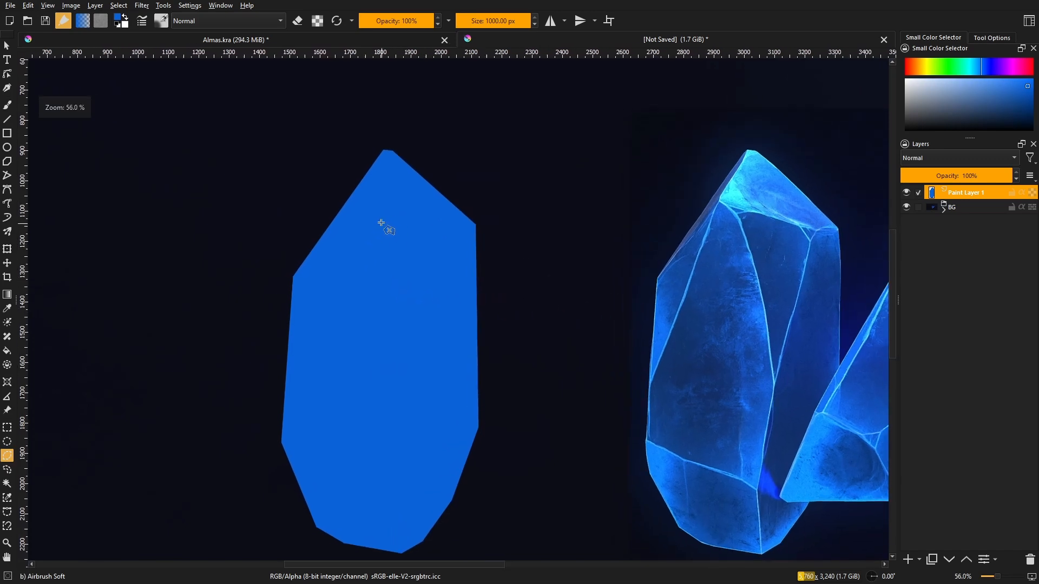
{"action": "scroll", "coordinate": [385, 146], "scroll_direction": "up", "scroll_amount": 2}
{"action": "left_click", "coordinate": [384, 143]}
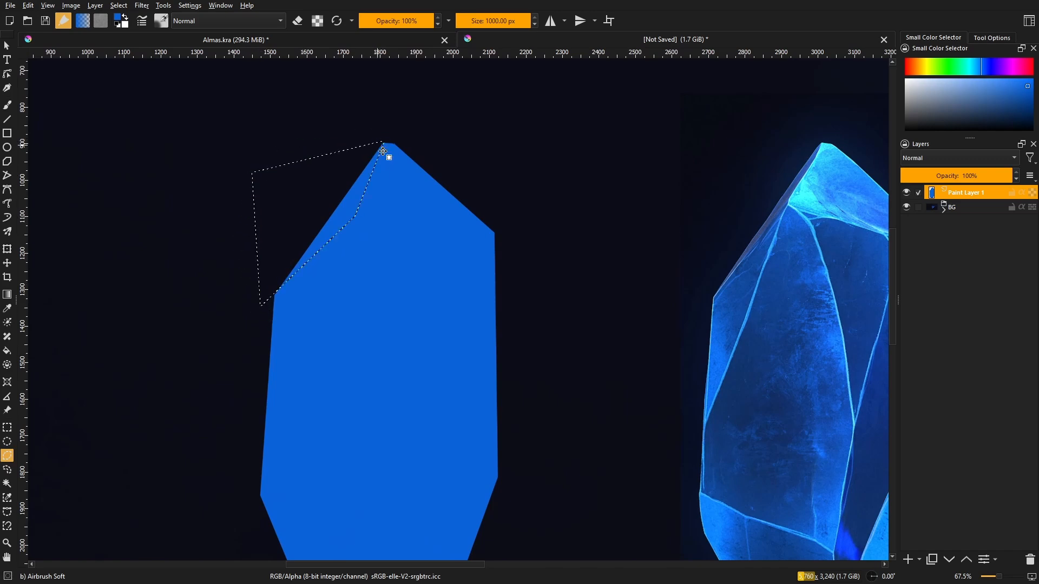
- Group a new paint layer with the blue crystal's layer and make the new layer inherit alpha
{"action": "left_click", "coordinate": [909, 559]}
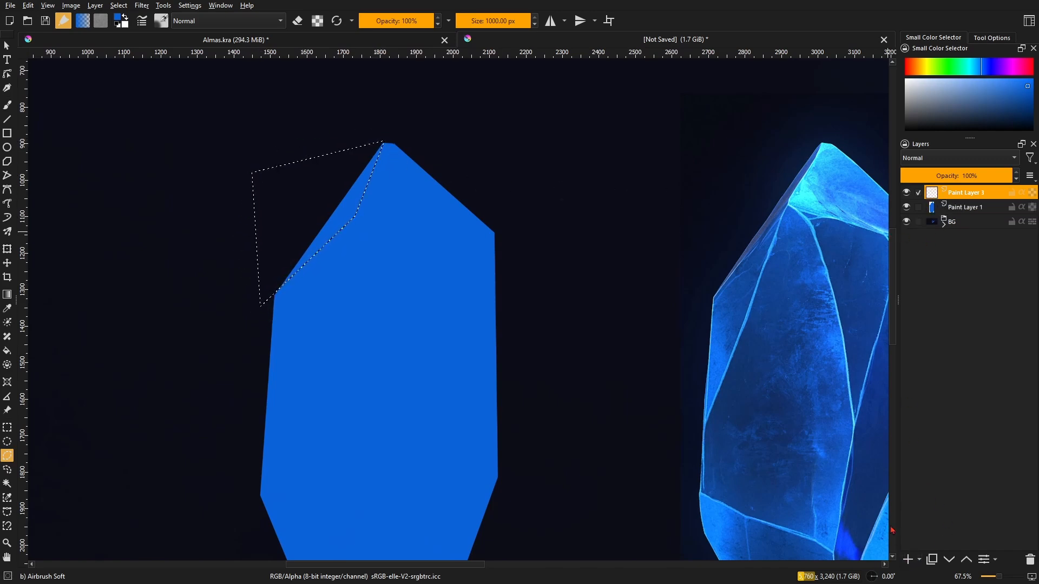
{"action": "left_click", "coordinate": [961, 208], "text": "ctrl"}
{"action": "key", "text": "ctrl+g"}
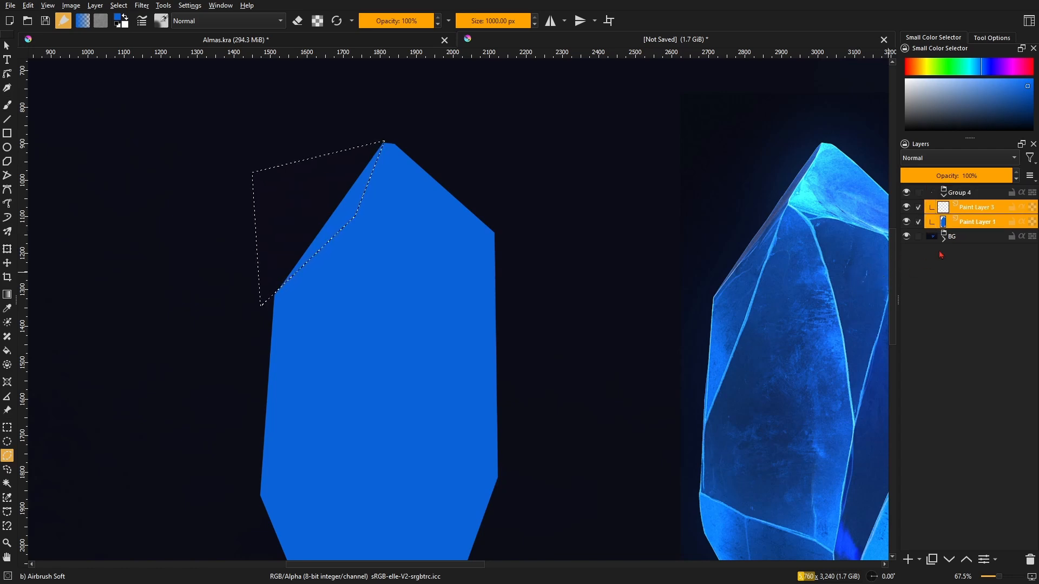
{"action": "left_click", "coordinate": [976, 213]}
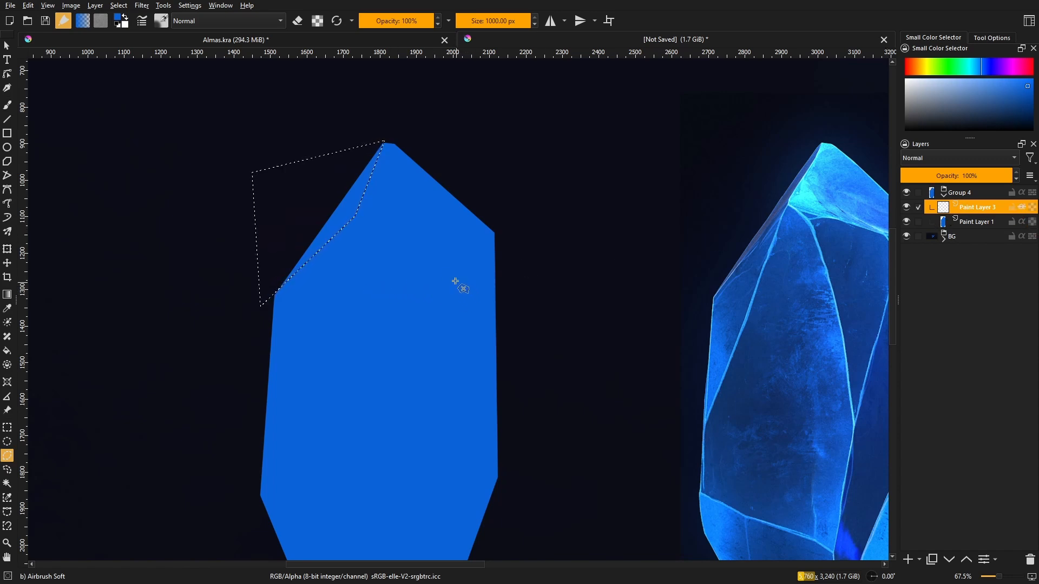
- Fill the upper-left facet with the muted purple-blue sampled from the matching facet of the reference crystal
{"action": "key", "text": "f"}
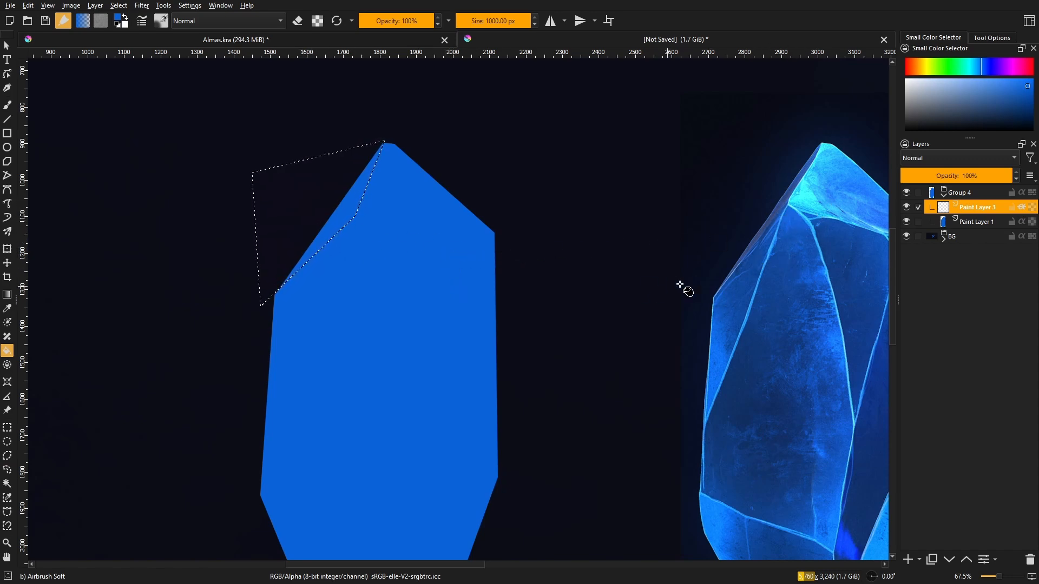
{"action": "left_click", "coordinate": [792, 186], "text": "ctrl"}
{"action": "left_click", "coordinate": [785, 201], "text": "ctrl"}
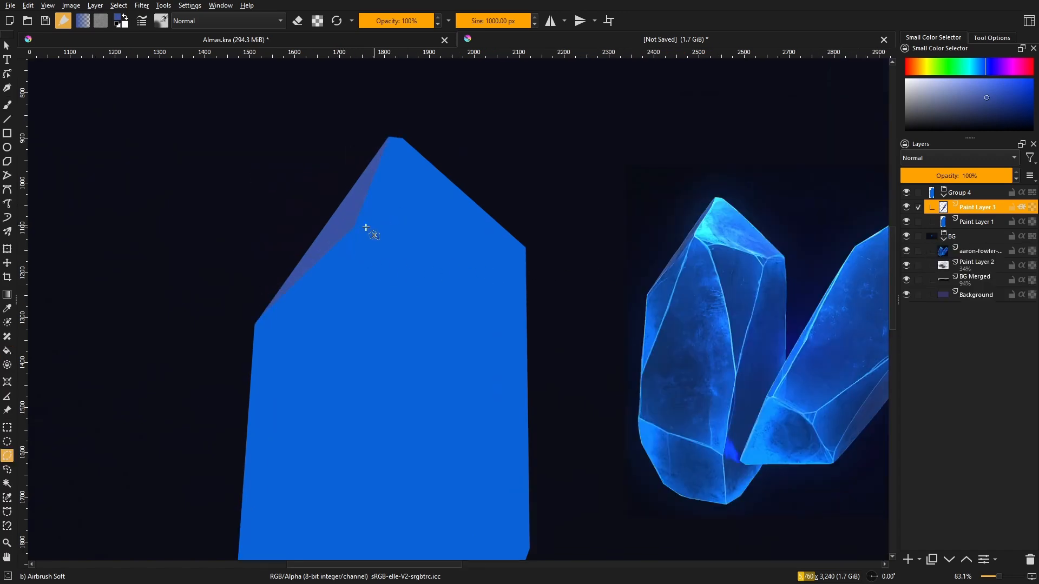
- Make a polygonal selection of the top facet, between the tip, the purple facet's inner corner and the right shoulder
{"action": "scroll", "coordinate": [601, 235], "scroll_direction": "up", "scroll_amount": 4}
{"action": "left_click", "coordinate": [525, 237]}
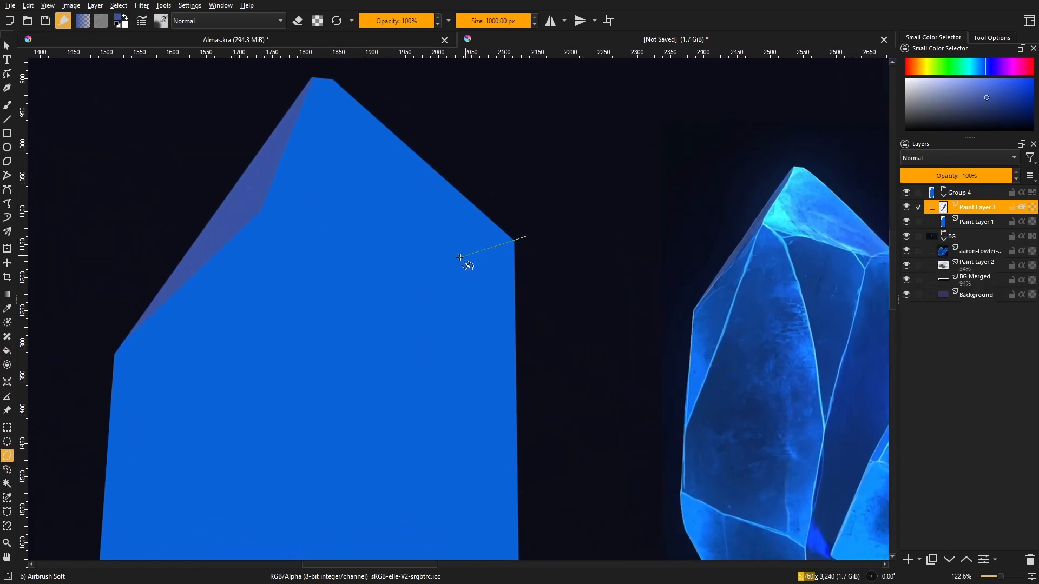
{"action": "left_click", "coordinate": [264, 213]}
{"action": "scroll", "coordinate": [264, 213], "scroll_direction": "down", "scroll_amount": 3}
{"action": "left_click", "coordinate": [316, 77]}
{"action": "left_click", "coordinate": [525, 237]}
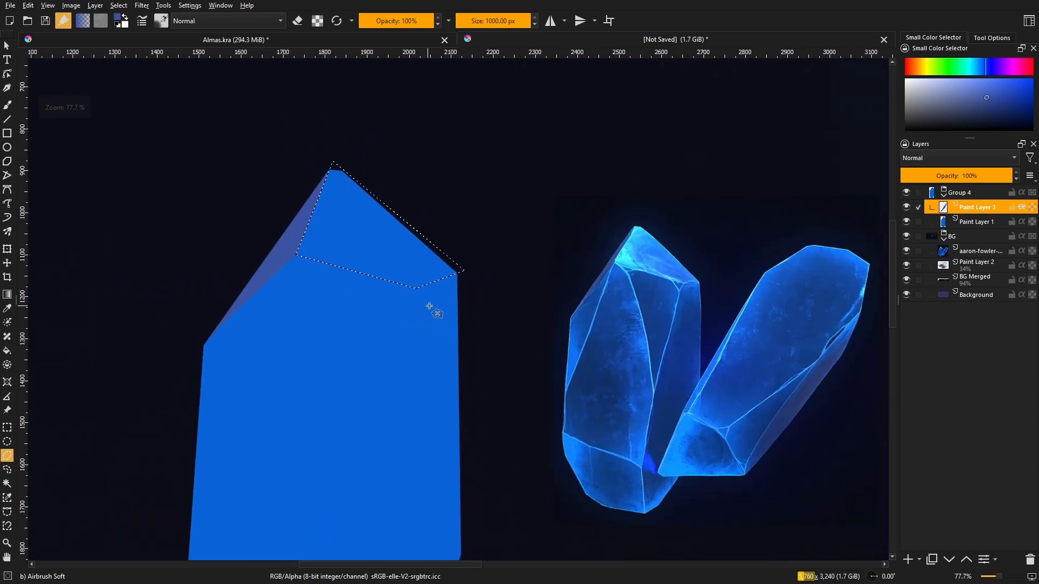
- Fill the selected top facet with light blue sampled from the reference crystal's top facet
{"action": "key", "text": "f"}
{"action": "left_click", "coordinate": [653, 253], "text": "ctrl"}
{"action": "left_click", "coordinate": [391, 253]}
{"action": "scroll", "coordinate": [391, 253], "scroll_direction": "up", "scroll_amount": 10}
{"action": "left_click_drag", "start_coordinate": [378, 279], "coordinate": [389, 300]}
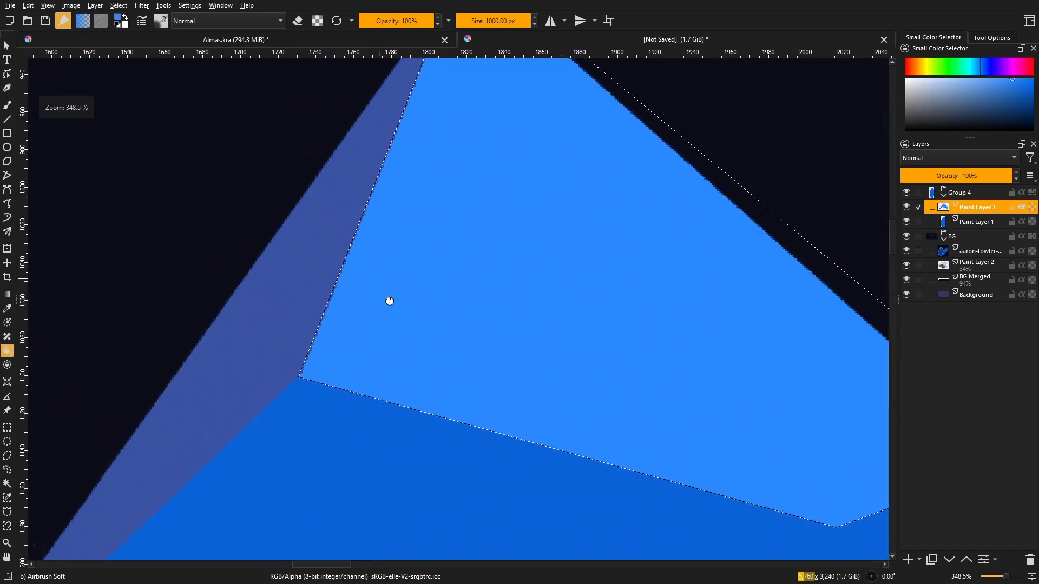
{"action": "scroll", "coordinate": [325, 270], "scroll_direction": "up", "scroll_amount": 8}
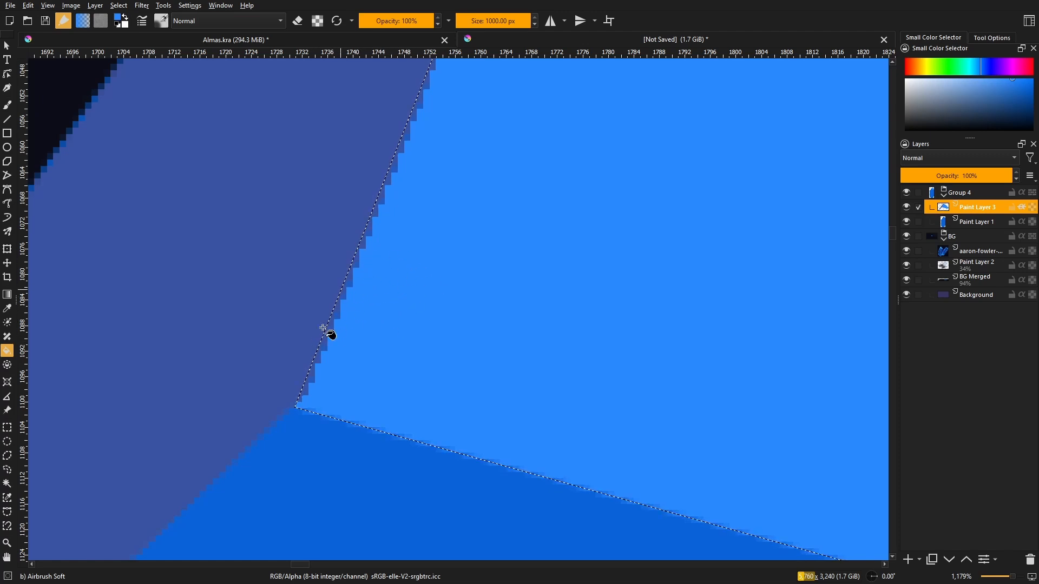
{"action": "scroll", "coordinate": [368, 311], "scroll_direction": "down", "scroll_amount": 3}
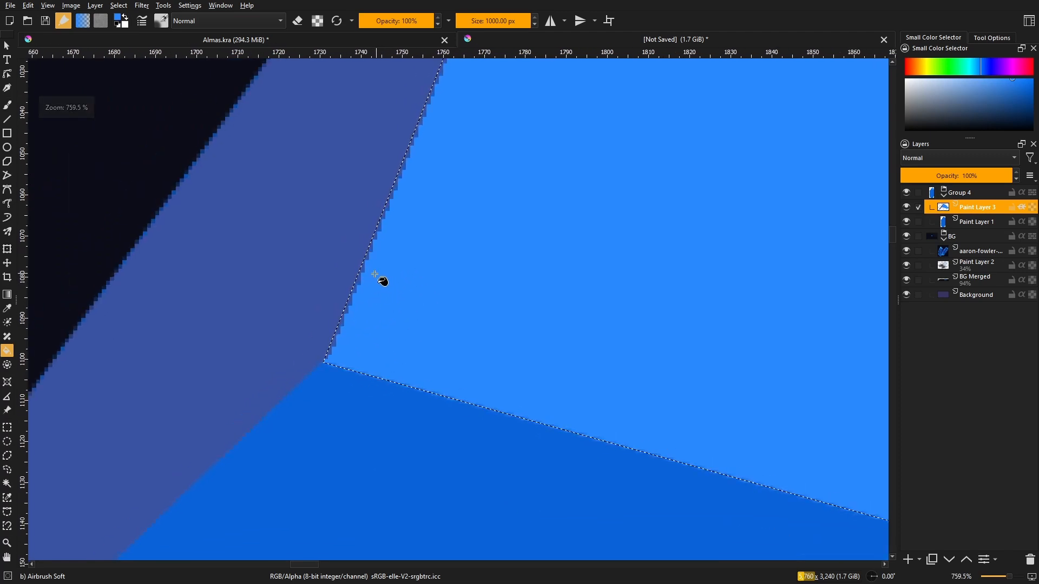
- Switch to the Basic-1 brush preset at 80.30 px and clear the selection around the top facet
{"action": "key", "text": "b"}
{"action": "key", "text": "slash"}
{"action": "scroll", "coordinate": [385, 288], "scroll_direction": "down", "scroll_amount": 5}
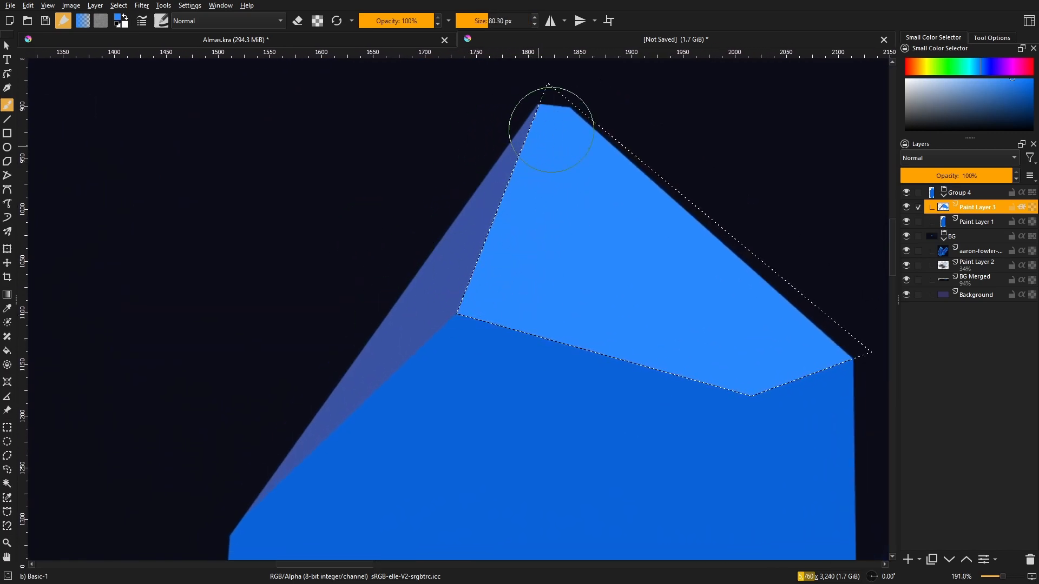
{"action": "scroll", "coordinate": [570, 251], "scroll_direction": "down", "scroll_amount": 2}
{"action": "scroll", "coordinate": [525, 272], "scroll_direction": "up", "scroll_amount": 2}
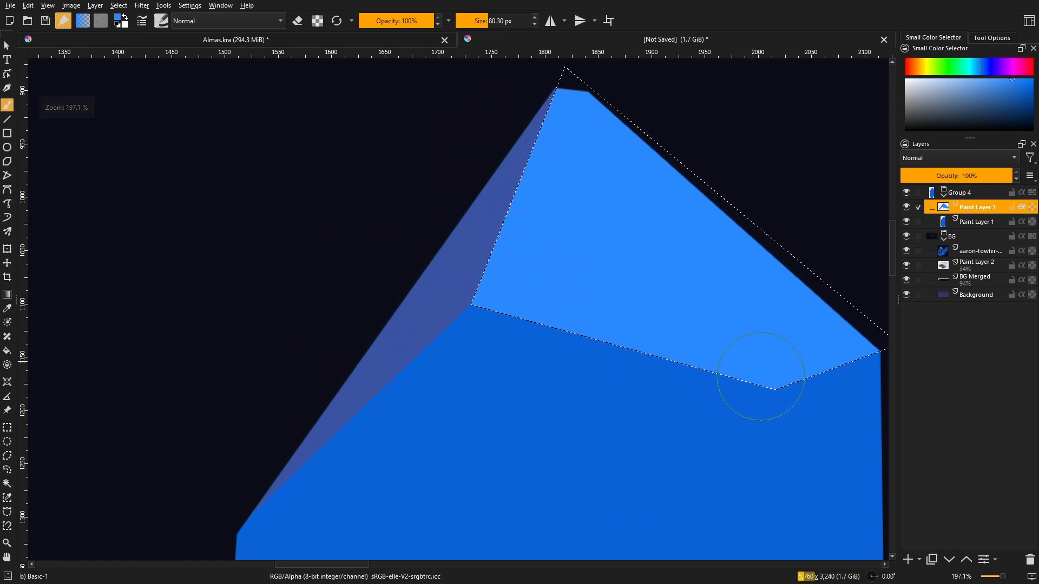
{"action": "left_click_drag", "start_coordinate": [760, 376], "coordinate": [659, 329]}
{"action": "key", "text": "ctrl+shift+a"}
{"action": "scroll", "coordinate": [577, 316], "scroll_direction": "down", "scroll_amount": 1}
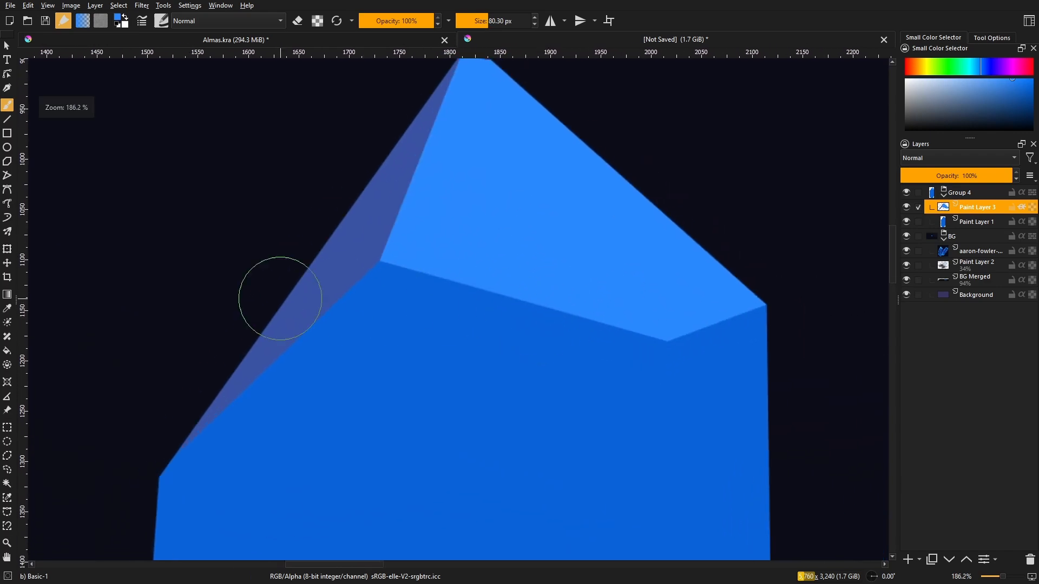
- Start a polygonal selection for the right facet, from the crystal's right shoulder to the top facet's lower corner
{"action": "left_click", "coordinate": [9, 457]}
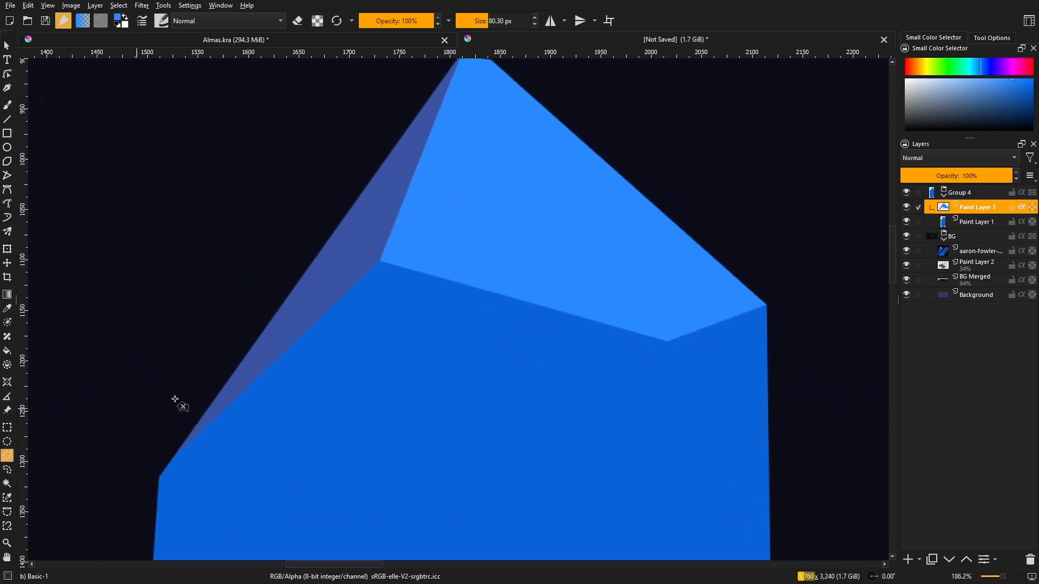
{"action": "left_click_drag", "start_coordinate": [475, 422], "coordinate": [482, 283]}
{"action": "scroll", "coordinate": [482, 283], "scroll_direction": "down", "scroll_amount": 4}
{"action": "scroll", "coordinate": [541, 282], "scroll_direction": "up", "scroll_amount": 1}
{"action": "left_click_drag", "start_coordinate": [587, 281], "coordinate": [474, 187]}
{"action": "scroll", "coordinate": [484, 148], "scroll_direction": "up", "scroll_amount": 3}
{"action": "left_click_drag", "start_coordinate": [482, 149], "coordinate": [448, 241]}
{"action": "scroll", "coordinate": [448, 241], "scroll_direction": "up", "scroll_amount": 2}
{"action": "left_click", "coordinate": [488, 190]}
{"action": "left_click", "coordinate": [369, 235]}
- Run the facet outline down to the crystal's bottom point, loop outside the right edge, and close the selection at the shoulder
{"action": "left_click_drag", "start_coordinate": [373, 390], "coordinate": [362, 206]}
{"action": "scroll", "coordinate": [361, 206], "scroll_direction": "down", "scroll_amount": 2}
{"action": "scroll", "coordinate": [302, 418], "scroll_direction": "down", "scroll_amount": 3}
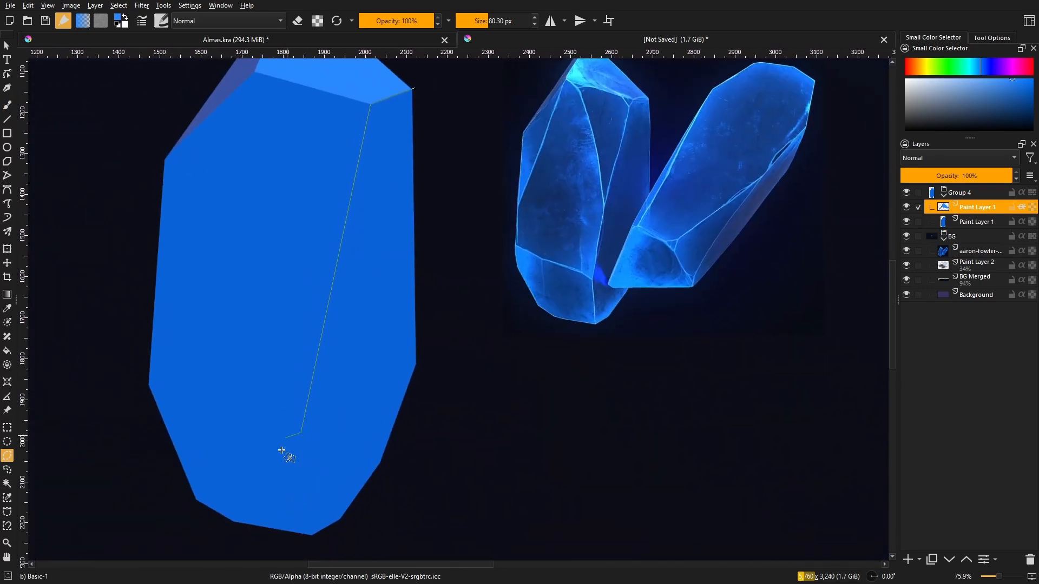
{"action": "left_click", "coordinate": [312, 545]}
{"action": "left_click", "coordinate": [414, 509]}
{"action": "left_click", "coordinate": [438, 374]}
{"action": "left_click", "coordinate": [414, 88]}
- Fill the right facet with dark blue sampled from the reference crystal's shaded side and clear the selection
{"action": "key", "text": "f"}
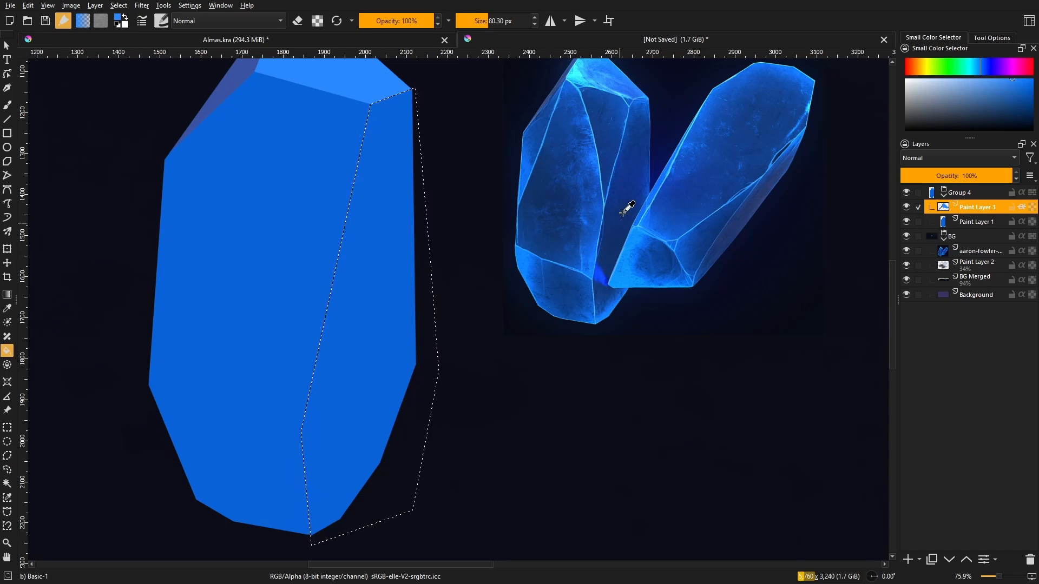
{"action": "left_click", "coordinate": [622, 209], "text": "ctrl"}
{"action": "left_click", "coordinate": [376, 338]}
{"action": "scroll", "coordinate": [357, 314], "scroll_direction": "up", "scroll_amount": 3}
{"action": "left_click_drag", "start_coordinate": [351, 318], "coordinate": [313, 424]}
{"action": "key", "text": "b"}
{"action": "key", "text": "ctrl+shift+a"}
{"action": "scroll", "coordinate": [417, 347], "scroll_direction": "down", "scroll_amount": 5}
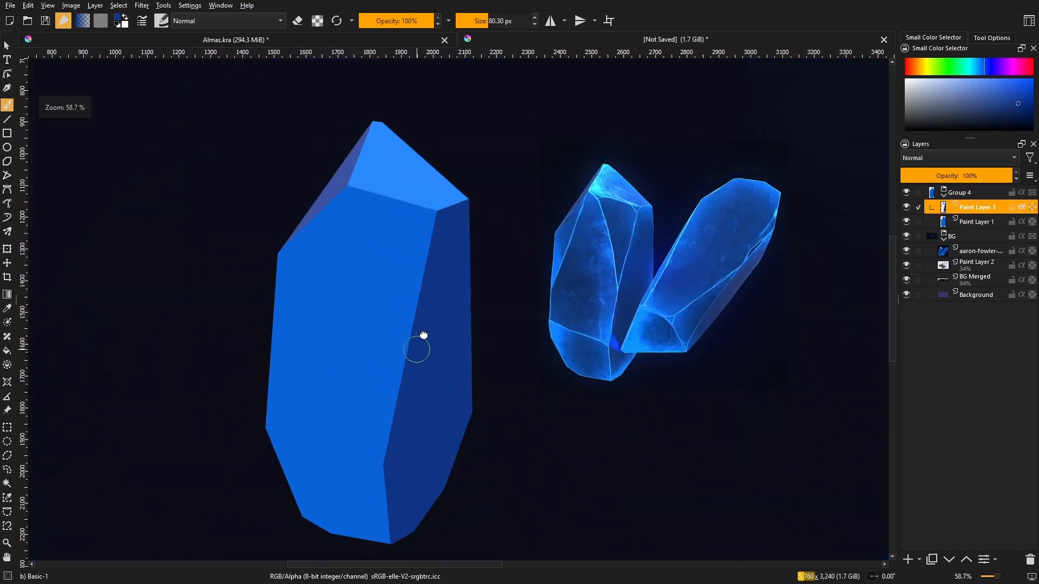
- Start a polygonal selection for the large front facet, from outside the crystal's lower left corner to the right facet's inner lower corner
{"action": "left_click", "coordinate": [3, 459]}
{"action": "scroll", "coordinate": [400, 298], "scroll_direction": "up", "scroll_amount": 3}
{"action": "left_click_drag", "start_coordinate": [400, 298], "coordinate": [316, 350]}
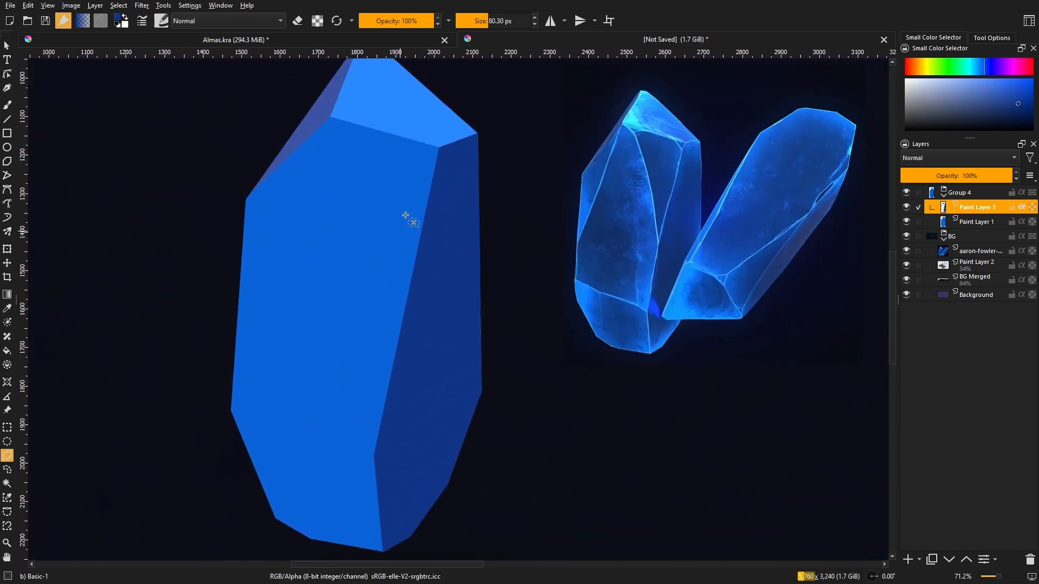
{"action": "scroll", "coordinate": [343, 161], "scroll_direction": "down", "scroll_amount": 1}
{"action": "left_click_drag", "start_coordinate": [345, 427], "coordinate": [355, 399]}
{"action": "scroll", "coordinate": [358, 401], "scroll_direction": "up", "scroll_amount": 6}
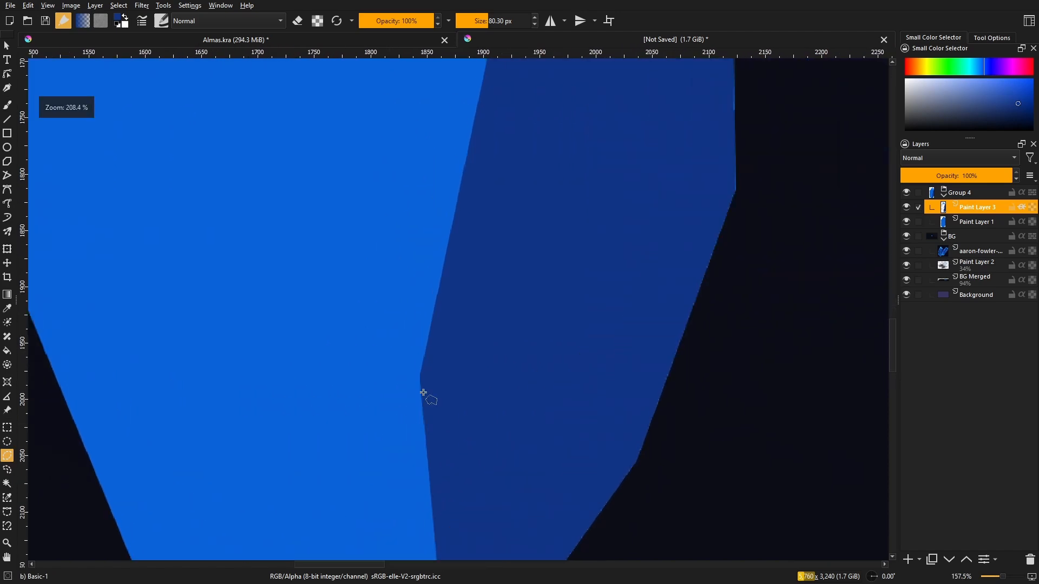
{"action": "scroll", "coordinate": [421, 389], "scroll_direction": "down", "scroll_amount": 3}
{"action": "left_click", "coordinate": [150, 290]}
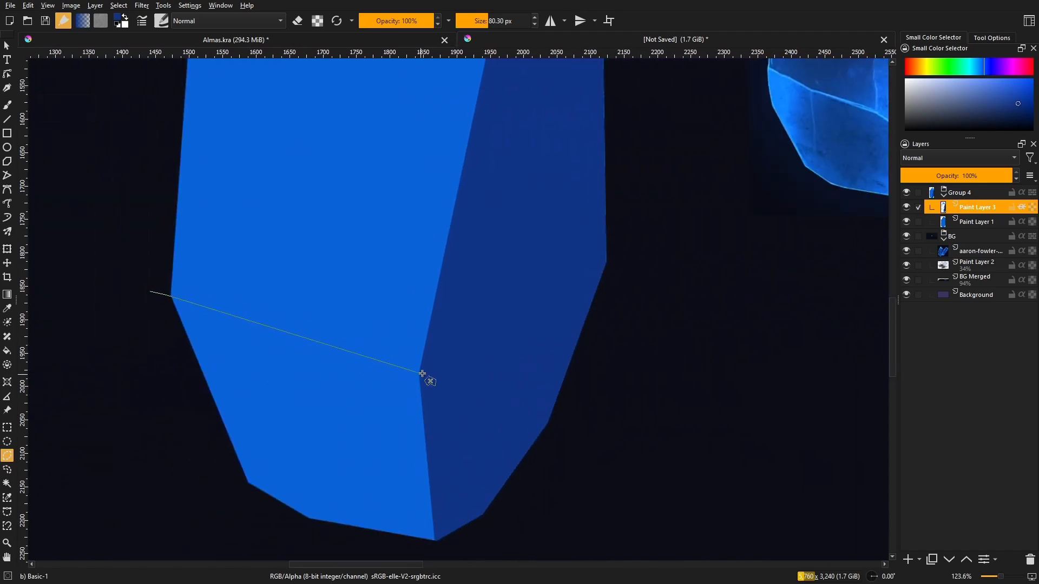
{"action": "left_click", "coordinate": [419, 371]}
- Continue the front facet outline up the dark right facet's edge and diagonally to the top facet's lower left corner
{"action": "scroll", "coordinate": [446, 243], "scroll_direction": "up", "scroll_amount": 3}
{"action": "left_click_drag", "start_coordinate": [447, 243], "coordinate": [390, 488]}
{"action": "scroll", "coordinate": [447, 304], "scroll_direction": "down", "scroll_amount": 1}
{"action": "left_click_drag", "start_coordinate": [440, 315], "coordinate": [427, 259]}
{"action": "scroll", "coordinate": [408, 386], "scroll_direction": "up", "scroll_amount": 2}
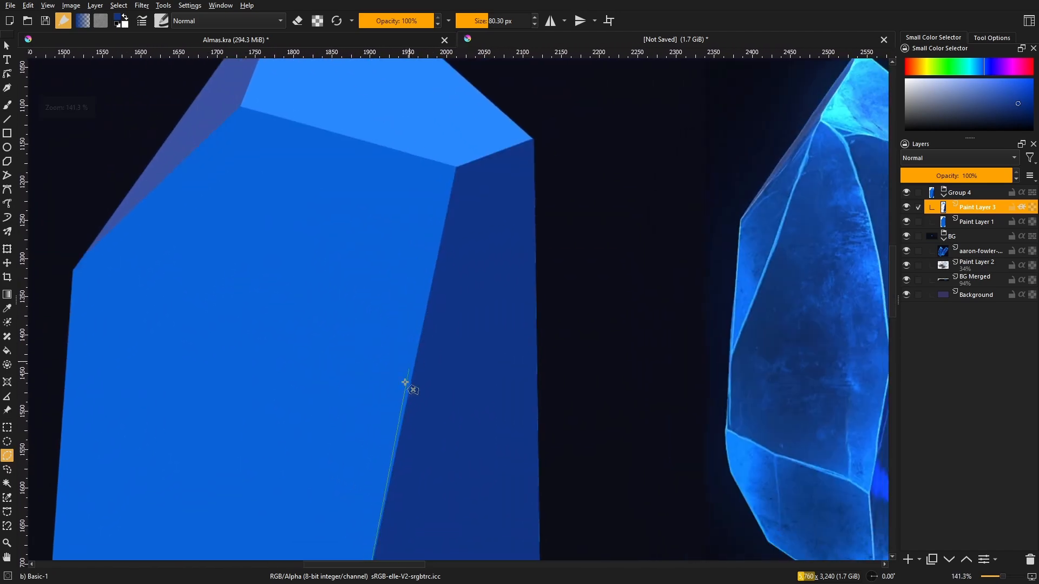
{"action": "scroll", "coordinate": [407, 386], "scroll_direction": "down", "scroll_amount": 2}
{"action": "scroll", "coordinate": [397, 437], "scroll_direction": "up", "scroll_amount": 4}
{"action": "scroll", "coordinate": [410, 383], "scroll_direction": "down", "scroll_amount": 5}
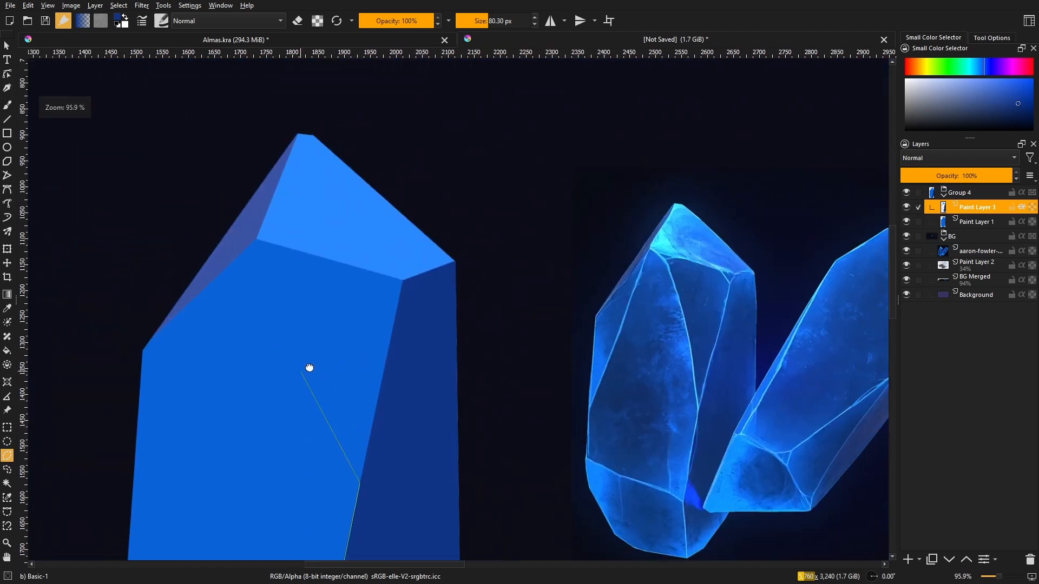
{"action": "scroll", "coordinate": [264, 190], "scroll_direction": "up", "scroll_amount": 3}
{"action": "scroll", "coordinate": [225, 167], "scroll_direction": "up", "scroll_amount": 4}
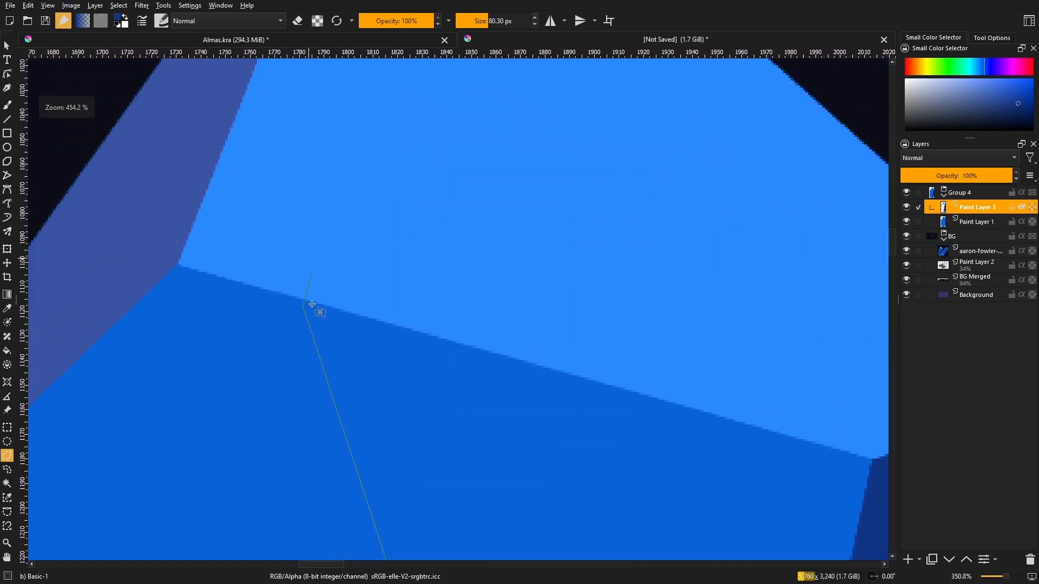
{"action": "left_click", "coordinate": [263, 188]}
{"action": "left_click", "coordinate": [186, 256]}
- Bring the outline down past the crystal's left edge and close the selection at its starting corner
{"action": "scroll", "coordinate": [185, 343], "scroll_direction": "down", "scroll_amount": 8}
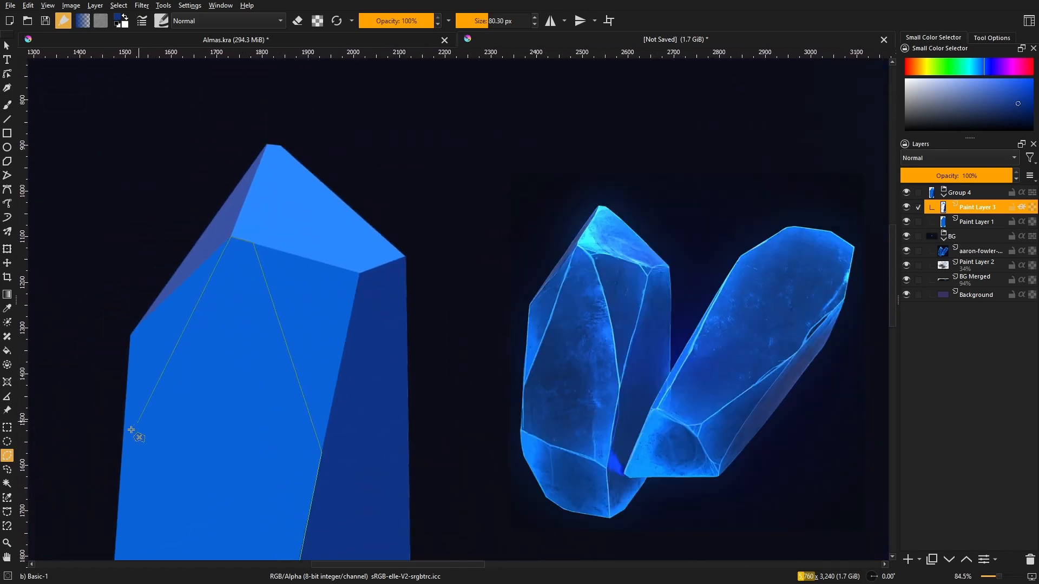
{"action": "left_click", "coordinate": [119, 482]}
{"action": "left_click_drag", "start_coordinate": [118, 492], "coordinate": [162, 323]}
{"action": "left_click", "coordinate": [144, 413]}
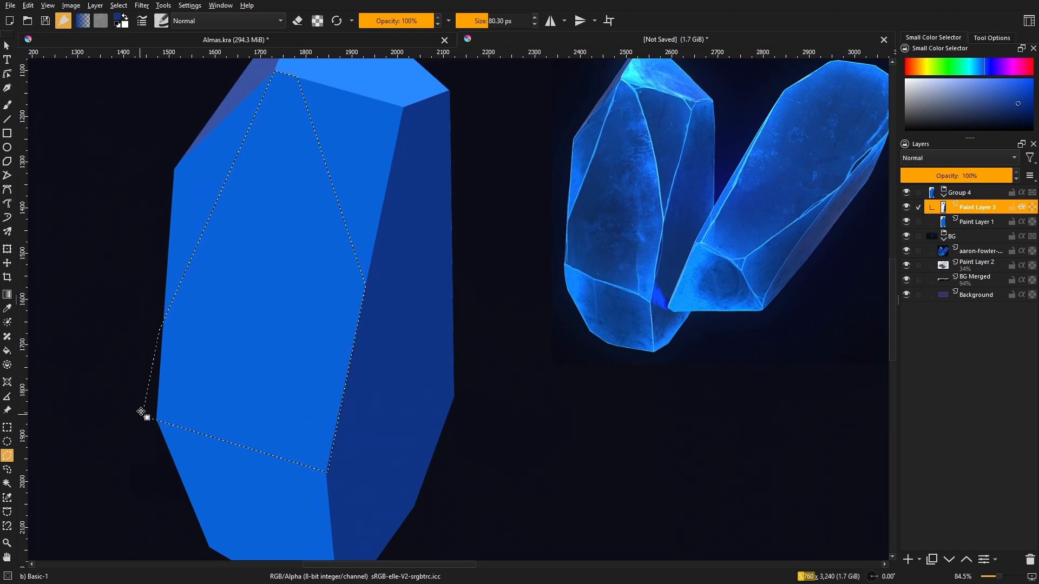
- Fill the front facet with a medium blue sampled from the reference crystal and clear the selection
{"action": "scroll", "coordinate": [165, 487], "scroll_direction": "down", "scroll_amount": 2}
{"action": "left_click", "coordinate": [447, 307], "text": "ctrl"}
{"action": "left_click", "coordinate": [220, 382]}
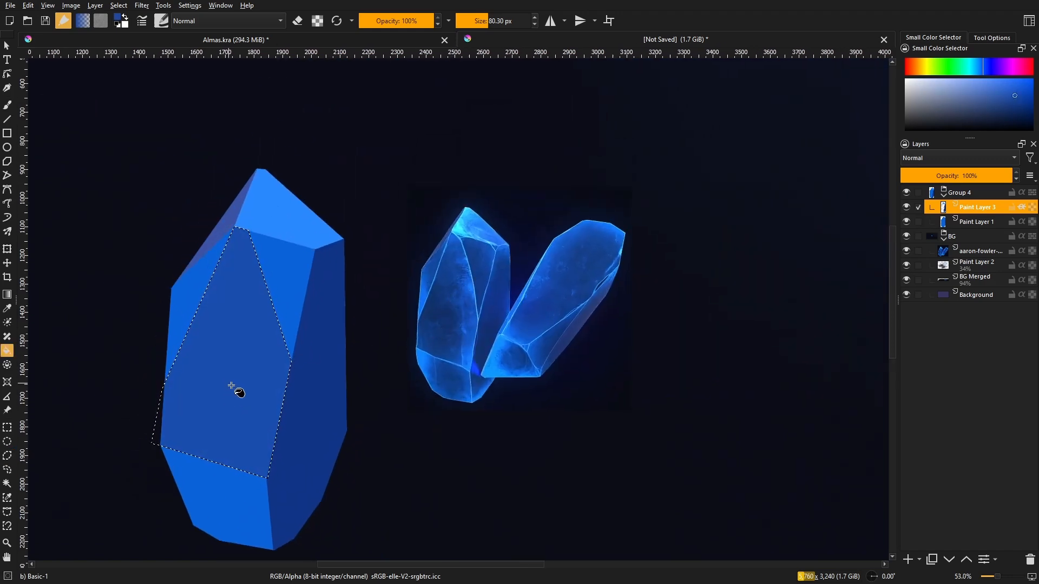
{"action": "left_click_drag", "start_coordinate": [237, 338], "coordinate": [207, 358]}
{"action": "left_click_drag", "start_coordinate": [242, 472], "coordinate": [254, 325]}
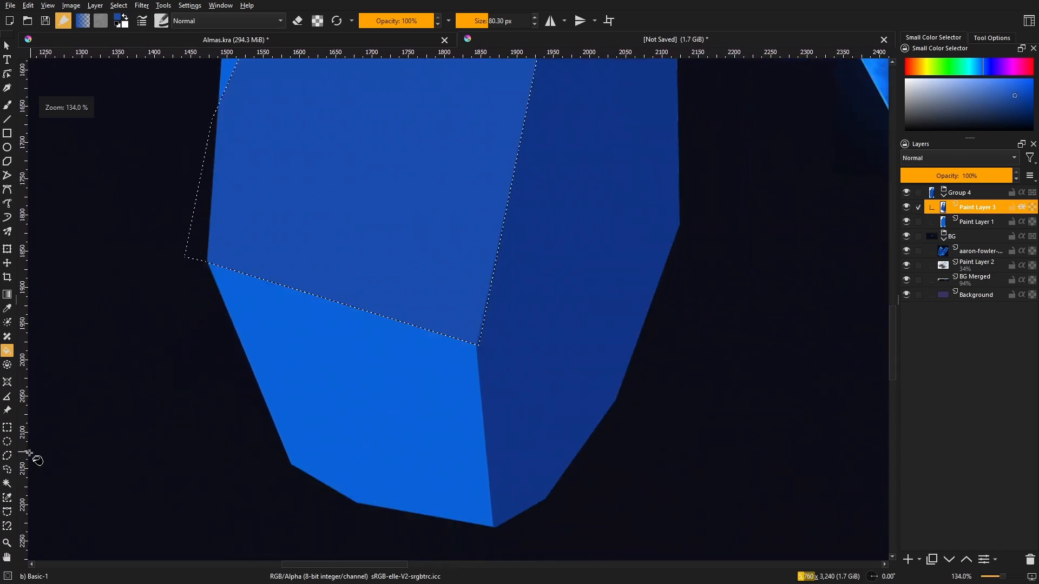
{"action": "left_click", "coordinate": [7, 455]}
{"action": "left_click_drag", "start_coordinate": [151, 343], "coordinate": [303, 395]}
{"action": "key", "text": "ctrl+shift+a"}
- Outline the bottom facet with a polygonal selection, following the right and front facets' edges and looping outside the silhouette
{"action": "left_click_drag", "start_coordinate": [339, 435], "coordinate": [407, 496]}
{"action": "left_click", "coordinate": [419, 501]}
{"action": "left_click", "coordinate": [390, 218]}
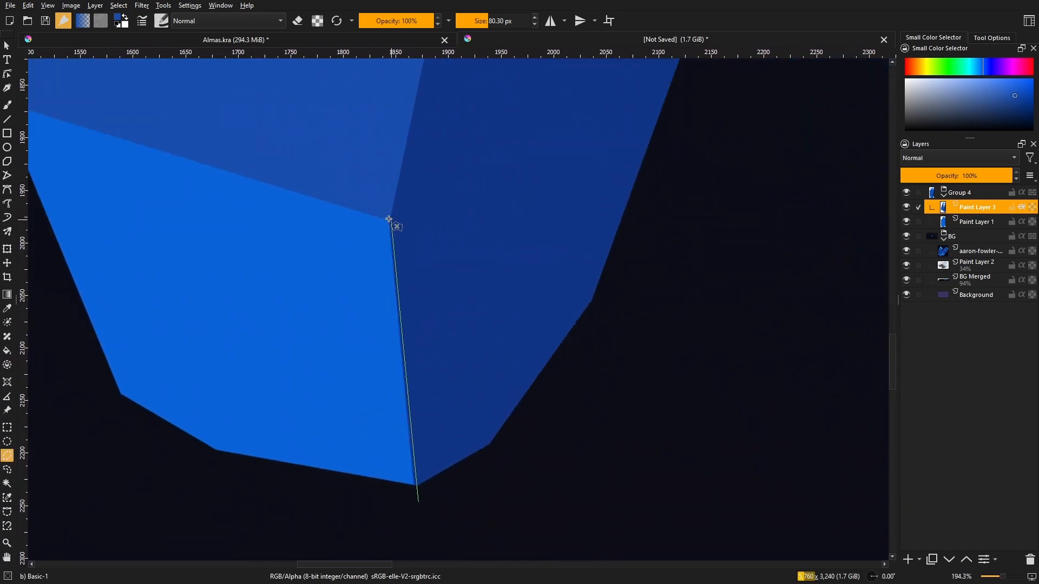
{"action": "left_click_drag", "start_coordinate": [378, 222], "coordinate": [335, 216]}
{"action": "left_click_drag", "start_coordinate": [227, 179], "coordinate": [364, 292]}
{"action": "left_click", "coordinate": [220, 241]}
{"action": "left_click", "coordinate": [319, 520]}
{"action": "left_click", "coordinate": [546, 539]}
- Fill the bottom facet with a dark teal-blue and clear the selection
{"action": "key", "text": "f"}
{"action": "left_click_drag", "start_coordinate": [541, 538], "coordinate": [357, 314]}
{"action": "left_click", "coordinate": [269, 399]}
{"action": "key", "text": "ctrl+shift+a"}
- Select a bent sliver along the border of the front and bottom facets, reaching slightly down into the bottom facet
{"action": "left_click", "coordinate": [7, 456]}
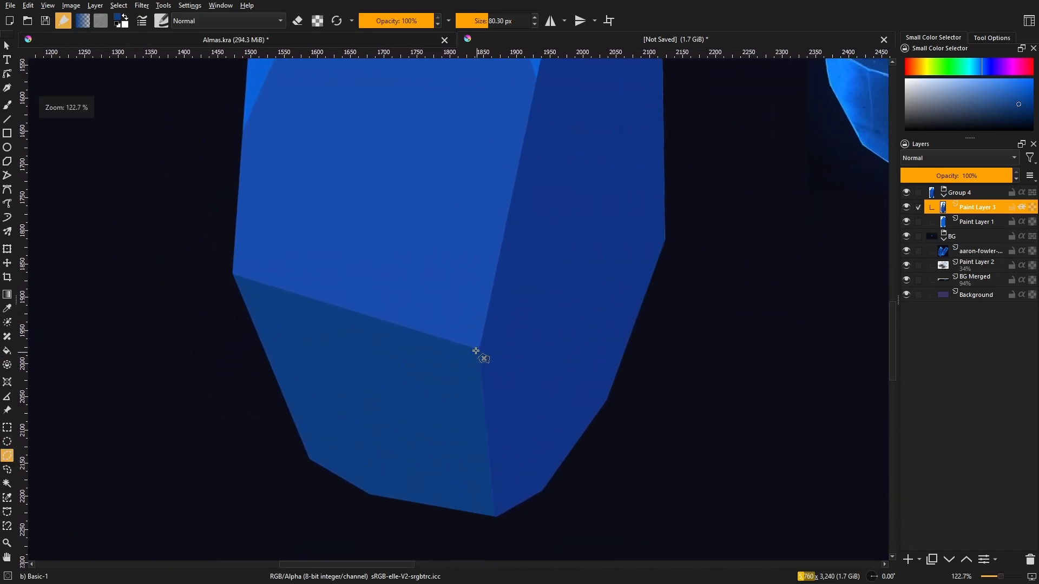
{"action": "scroll", "coordinate": [482, 348], "scroll_direction": "up", "scroll_amount": 3}
{"action": "left_click", "coordinate": [486, 342]}
{"action": "left_click", "coordinate": [245, 311]}
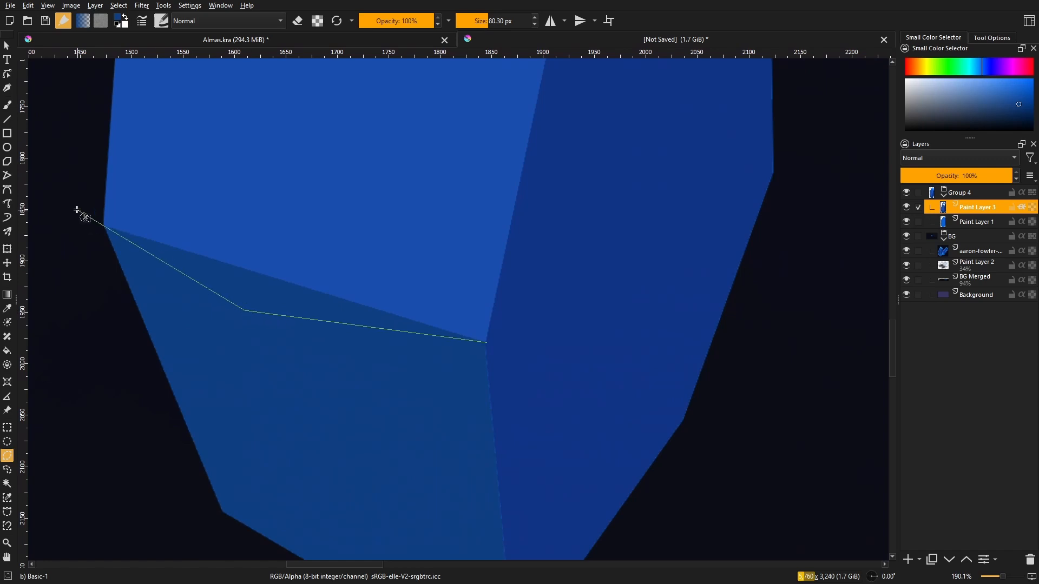
{"action": "left_click", "coordinate": [77, 210]}
{"action": "left_click", "coordinate": [294, 226]}
{"action": "left_click", "coordinate": [470, 315]}
{"action": "left_click", "coordinate": [487, 343]}
- Fill the sliver with the front facet's blue so the border has a corner, and clear the selection
{"action": "key", "text": "f"}
{"action": "left_click", "coordinate": [387, 308], "text": "ctrl"}
{"action": "left_click", "coordinate": [281, 301]}
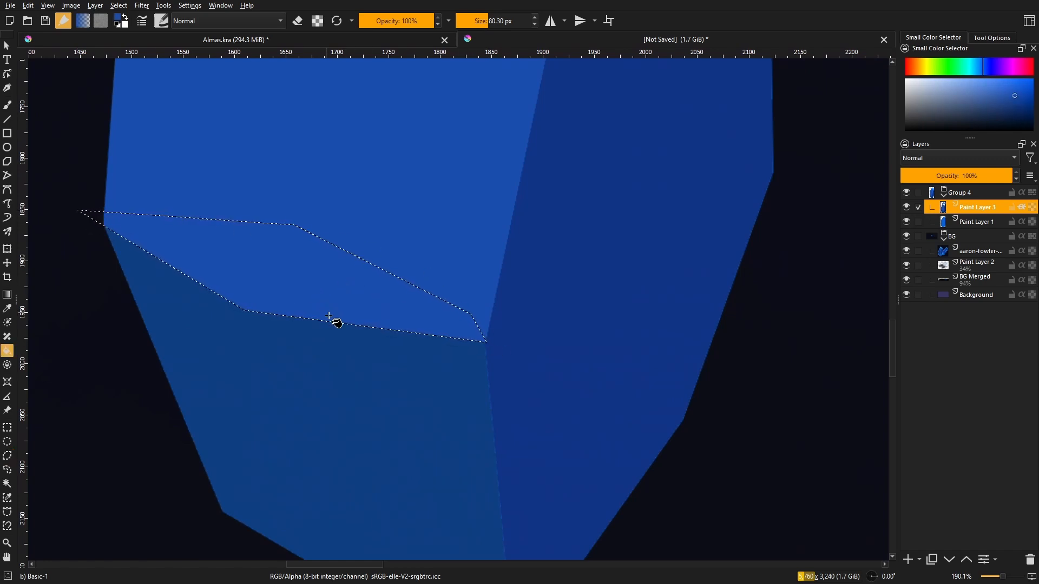
{"action": "key", "text": "b"}
{"action": "key", "text": "ctrl+shift+a"}
{"action": "left_click_drag", "start_coordinate": [271, 286], "coordinate": [246, 374]}
{"action": "left_click_drag", "start_coordinate": [314, 249], "coordinate": [325, 214]}
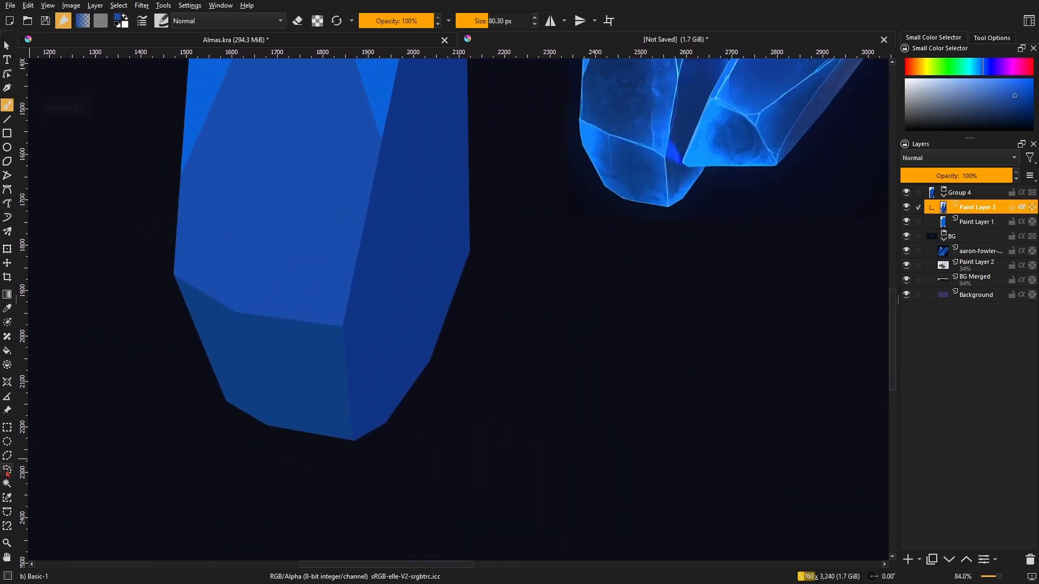
- Outline the left part of the bottom facet with a polygonal selection from the border's corner down past the silhouette
{"action": "left_click", "coordinate": [7, 456]}
{"action": "scroll", "coordinate": [225, 388], "scroll_direction": "up", "scroll_amount": 2}
{"action": "scroll", "coordinate": [344, 232], "scroll_direction": "up", "scroll_amount": 4}
{"action": "left_click", "coordinate": [340, 238]}
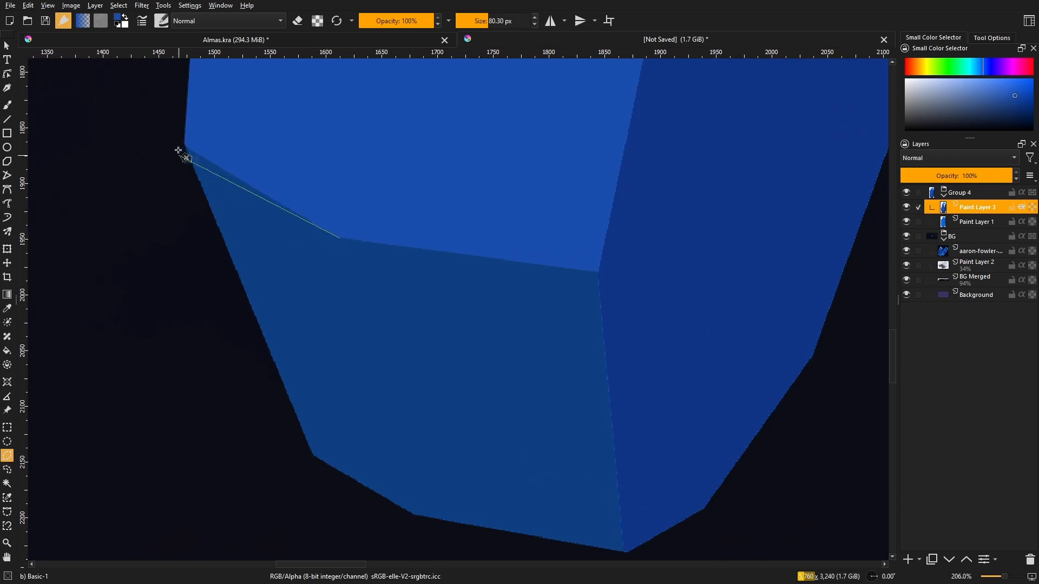
{"action": "left_click", "coordinate": [349, 499]}
{"action": "left_click", "coordinate": [257, 454]}
{"action": "left_click", "coordinate": [128, 238]}
{"action": "left_click", "coordinate": [156, 135]}
{"action": "left_click", "coordinate": [185, 145]}
{"action": "left_click", "coordinate": [340, 238]}
- Test a bright blue in the lower left facet, replace it with a darker blue sampled from the reference, and clear the selection
{"action": "key", "text": "f"}
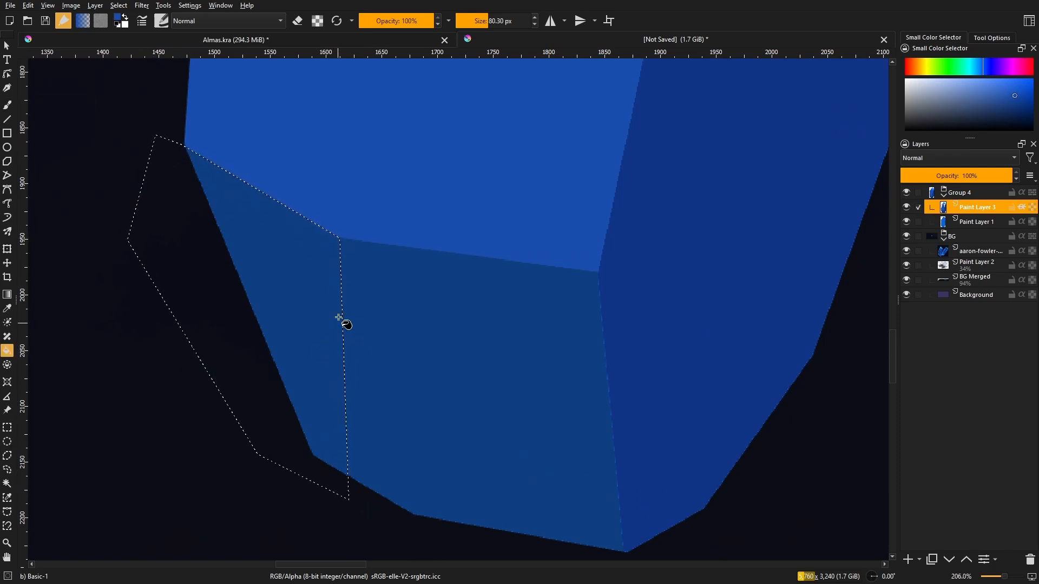
{"action": "scroll", "coordinate": [339, 319], "scroll_direction": "down", "scroll_amount": 5}
{"action": "left_click", "coordinate": [571, 225], "text": "ctrl"}
{"action": "left_click", "coordinate": [262, 360]}
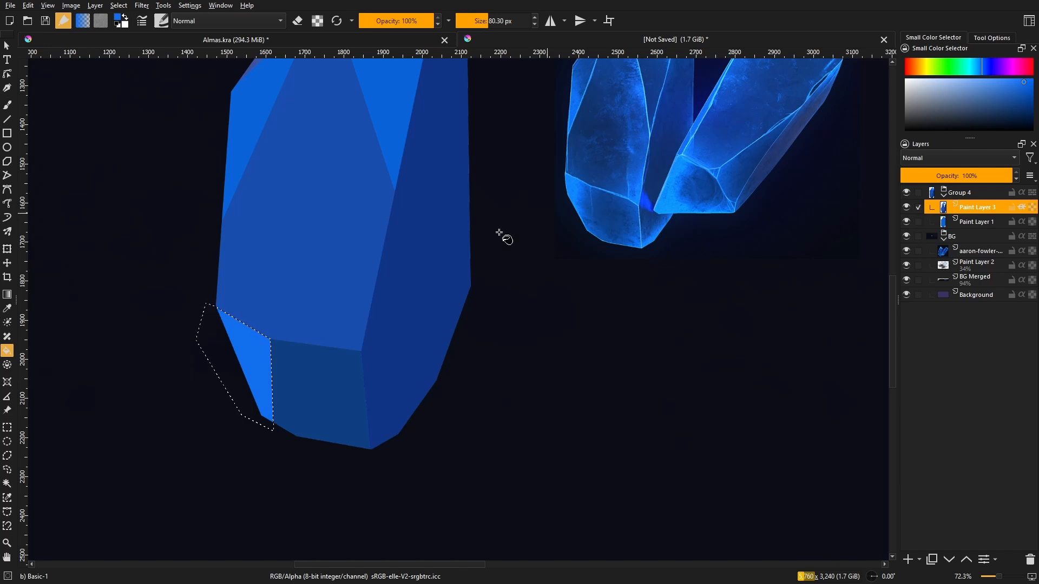
{"action": "left_click", "coordinate": [585, 192], "text": "ctrl"}
{"action": "left_click", "coordinate": [254, 353]}
{"action": "scroll", "coordinate": [278, 366], "scroll_direction": "up", "scroll_amount": 3}
{"action": "key", "text": "b"}
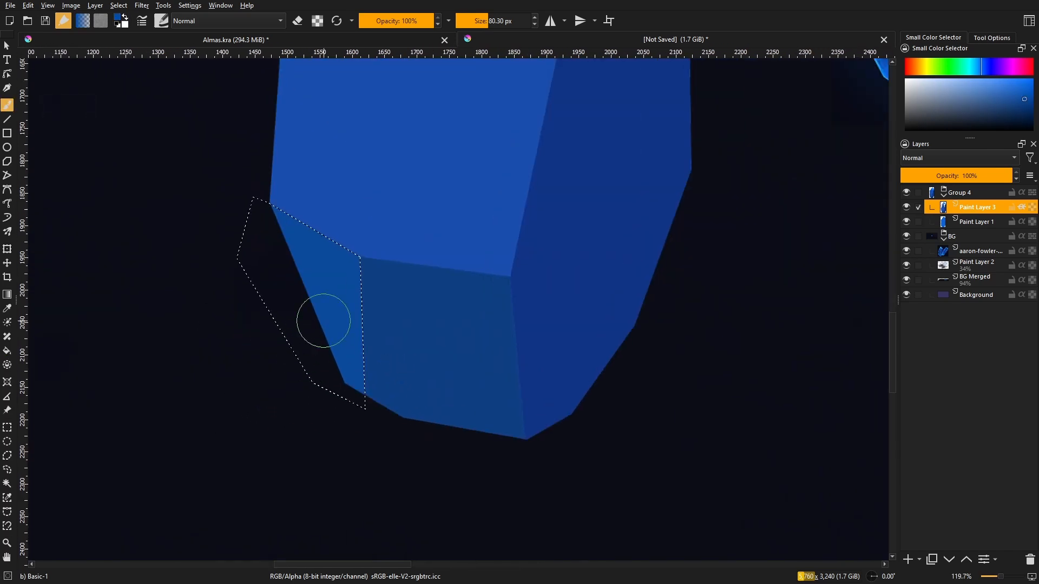
{"action": "key", "text": "ctrl+shift+a"}
- Select Group 4 with its paint layers and scale the whole crystal up
{"action": "scroll", "coordinate": [373, 340], "scroll_direction": "down", "scroll_amount": 4}
{"action": "left_click_drag", "start_coordinate": [398, 341], "coordinate": [325, 408]}
{"action": "left_click_drag", "start_coordinate": [381, 250], "coordinate": [383, 370]}
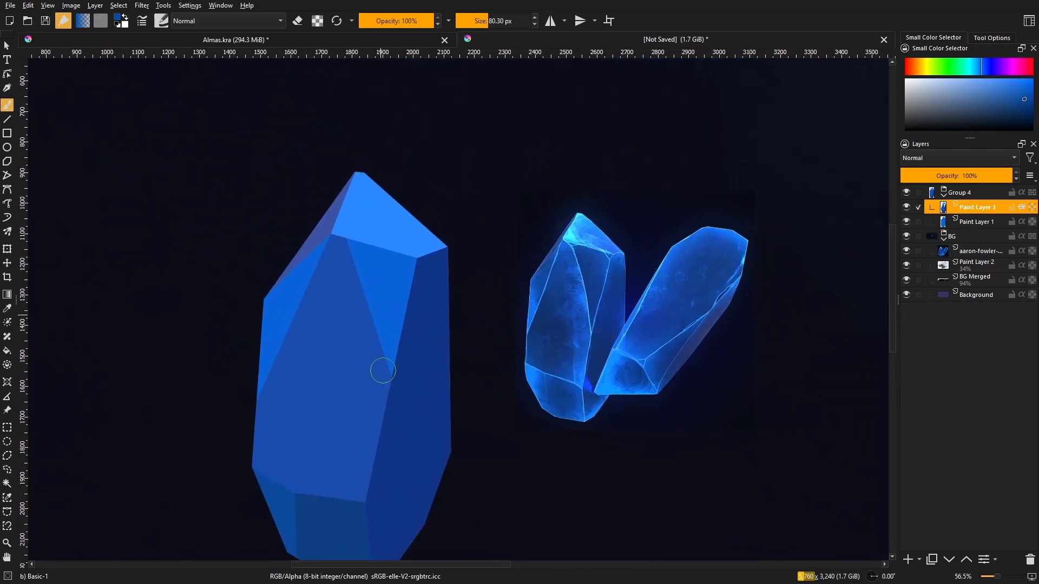
{"action": "scroll", "coordinate": [361, 351], "scroll_direction": "down", "scroll_amount": 3}
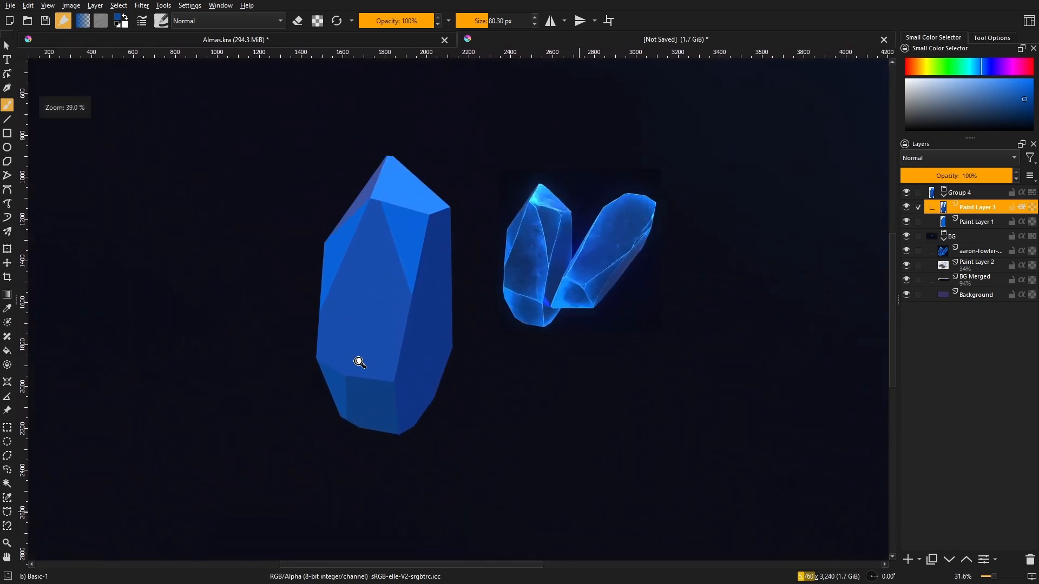
{"action": "left_click_drag", "start_coordinate": [358, 361], "coordinate": [353, 401]}
{"action": "left_click", "coordinate": [964, 222]}
{"action": "left_click", "coordinate": [963, 193], "text": "shift"}
{"action": "key", "text": "ctrl+t"}
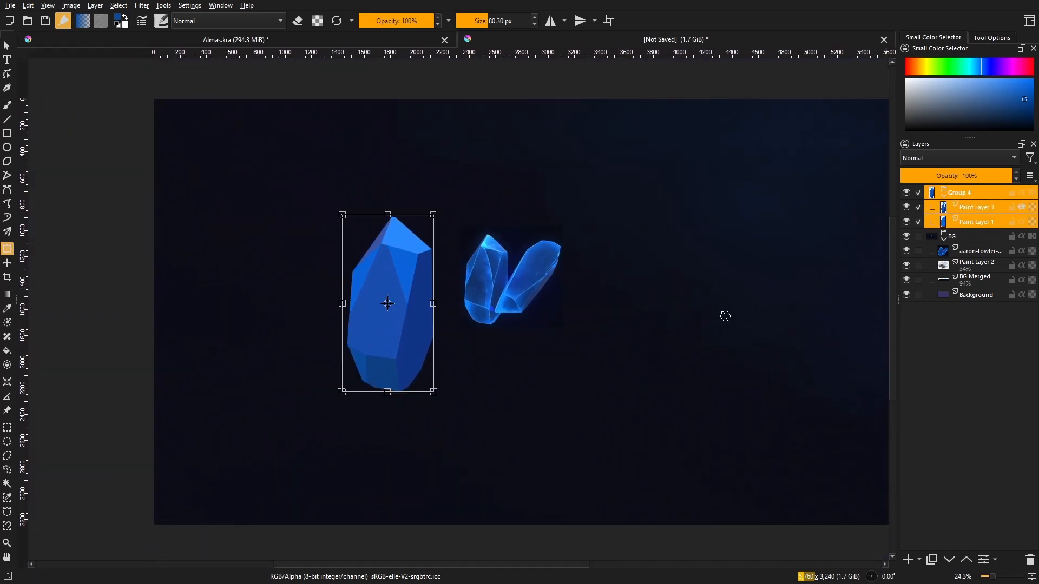
{"action": "mouse_move", "coordinate": [433, 390]}
{"action": "left_mouse_down"}
{"action": "mouse_move", "coordinate": [480, 443]}
{"action": "mouse_move", "coordinate": [425, 387]}
{"action": "left_mouse_up"}
{"action": "key", "text": "Return"}
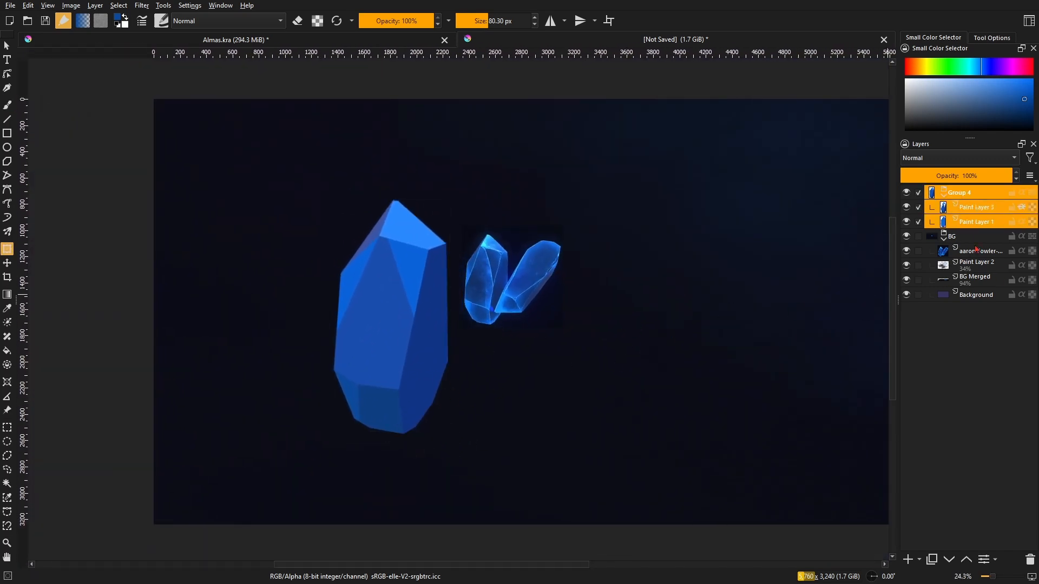
- Add the reference image layer to the selection and move it together with the crystal toward the canvas centre
{"action": "left_click", "coordinate": [974, 251], "text": "ctrl"}
{"action": "left_click", "coordinate": [467, 330]}
{"action": "left_click_drag", "start_coordinate": [479, 338], "coordinate": [585, 338]}
{"action": "left_click_drag", "start_coordinate": [671, 434], "coordinate": [713, 454]}
{"action": "left_click_drag", "start_coordinate": [619, 419], "coordinate": [607, 394]}
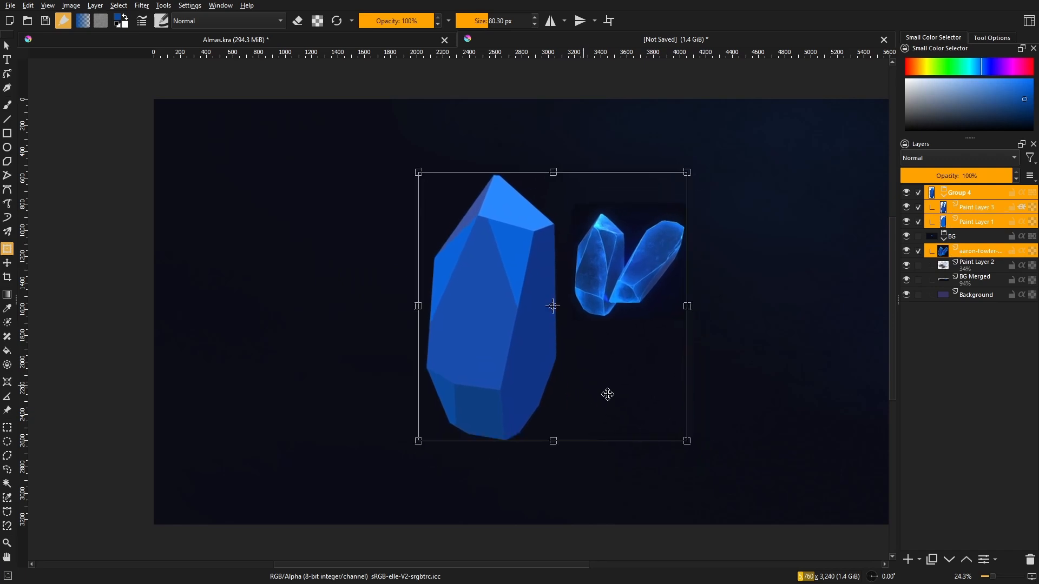
{"action": "left_click_drag", "start_coordinate": [676, 440], "coordinate": [667, 441]}
{"action": "key", "text": "ctrl+z"}
{"action": "key", "text": "Return"}
{"action": "mouse_move", "coordinate": [547, 352]}
{"action": "left_mouse_down"}
{"action": "mouse_move", "coordinate": [517, 366]}
{"action": "mouse_move", "coordinate": [489, 341]}
{"action": "left_mouse_up"}
- Make Paint Layer 3 the only active layer again
{"action": "left_click", "coordinate": [976, 207]}
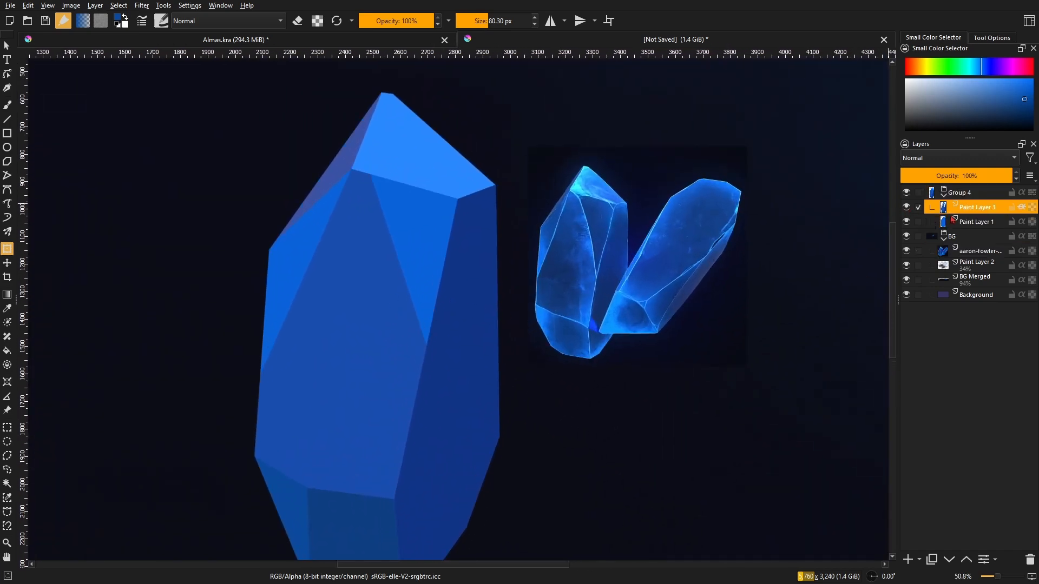
{"action": "left_click", "coordinate": [965, 223]}
{"action": "left_click", "coordinate": [958, 208]}
- Outline the triangular facet below the top facet with a polygonal selection, between the front and dark right facets
{"action": "scroll", "coordinate": [380, 285], "scroll_direction": "up", "scroll_amount": 2}
{"action": "left_click", "coordinate": [7, 468]}
{"action": "scroll", "coordinate": [346, 284], "scroll_direction": "up", "scroll_amount": 2}
{"action": "scroll", "coordinate": [531, 129], "scroll_direction": "up", "scroll_amount": 3}
{"action": "left_click_drag", "start_coordinate": [530, 129], "coordinate": [463, 184]}
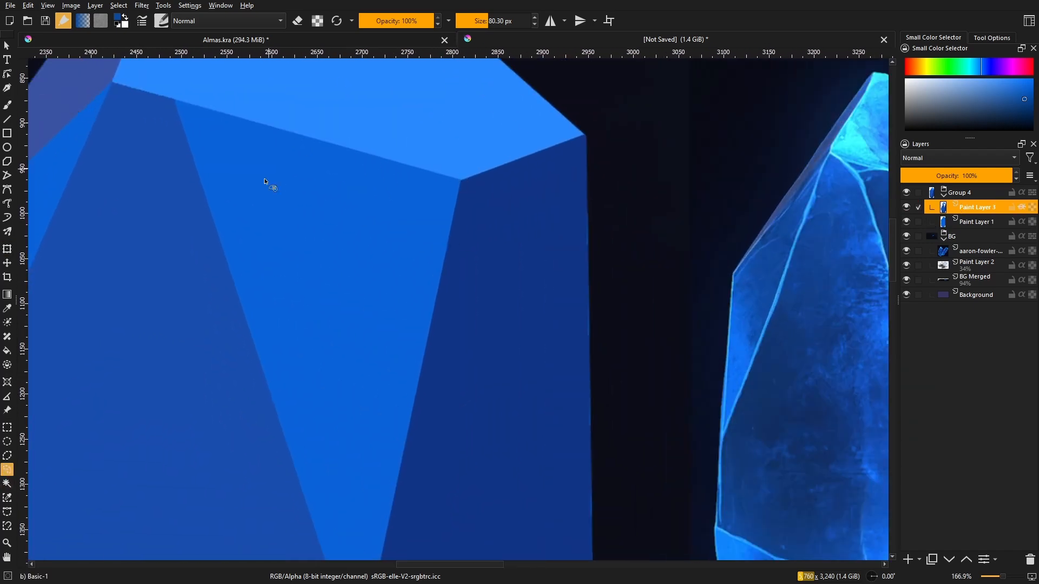
{"action": "left_click", "coordinate": [7, 455]}
{"action": "left_click", "coordinate": [460, 179]}
{"action": "left_click", "coordinate": [169, 98]}
{"action": "left_click_drag", "start_coordinate": [315, 497], "coordinate": [251, 273]}
{"action": "left_click", "coordinate": [293, 441]}
{"action": "left_click_drag", "start_coordinate": [373, 146], "coordinate": [327, 468]}
{"action": "left_click", "coordinate": [349, 276]}
- Fill the triangular facet with dark blue and clear the selection
{"action": "scroll", "coordinate": [349, 277], "scroll_direction": "down", "scroll_amount": 4}
{"action": "key", "text": "f"}
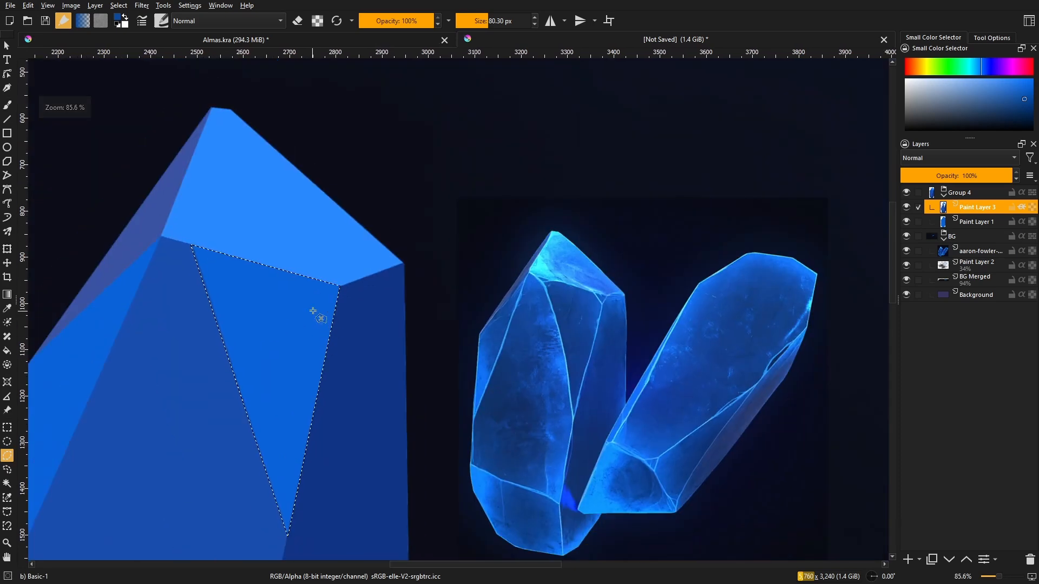
{"action": "key", "text": "b"}
{"action": "mouse_move", "coordinate": [306, 379]}
{"action": "left_mouse_down"}
{"action": "mouse_move", "coordinate": [306, 370]}
{"action": "mouse_move", "coordinate": [312, 389]}
{"action": "mouse_move", "coordinate": [369, 334]}
{"action": "mouse_move", "coordinate": [346, 356]}
{"action": "mouse_move", "coordinate": [383, 349]}
{"action": "left_mouse_up"}
{"action": "key", "text": "ctrl+shift+a"}
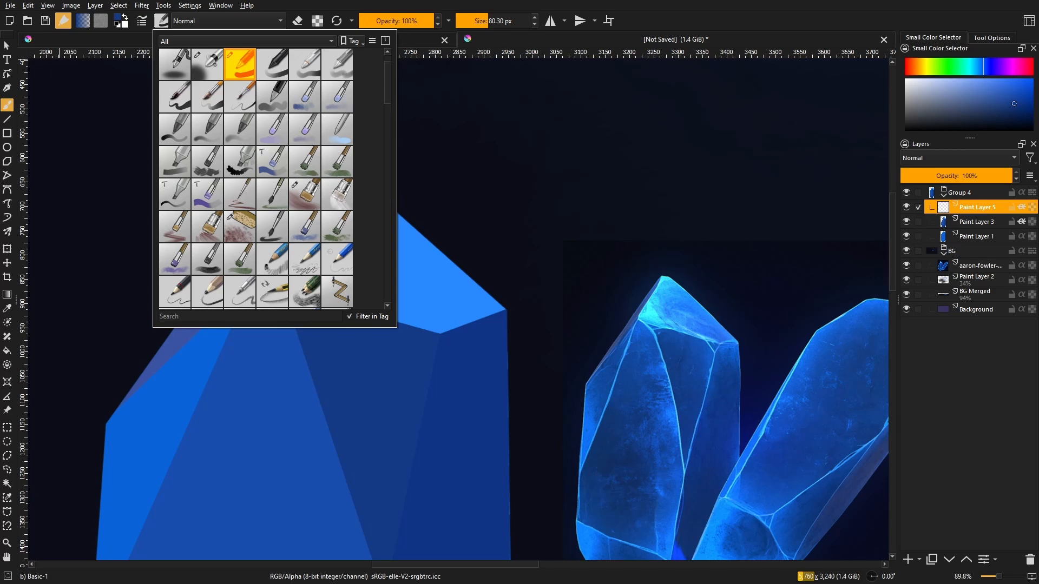
- Switch to the Pencil-6 Quick Shade brush preset at about 216 px for painting on Paint Layer 5
{"action": "left_click", "coordinate": [59, 59]}
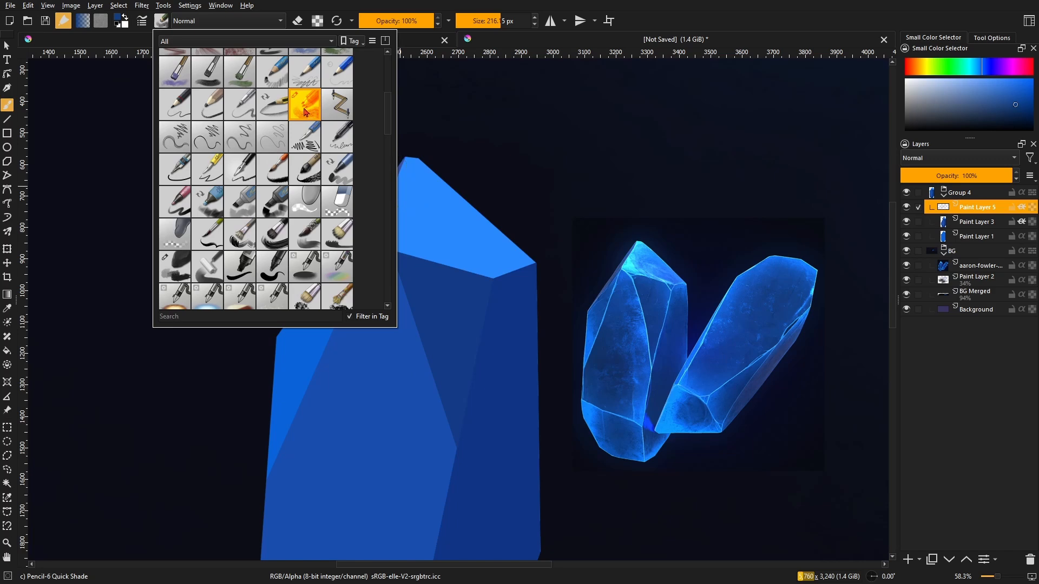
{"action": "left_click", "coordinate": [390, 369]}
- Try shading strokes with the pencil brush on the crystal and undo them
{"action": "mouse_move", "coordinate": [387, 354]}
{"action": "left_mouse_down"}
{"action": "mouse_move", "coordinate": [336, 431]}
{"action": "mouse_move", "coordinate": [373, 355]}
{"action": "left_mouse_up"}
{"action": "key", "text": "ctrl+z"}
{"action": "mouse_move", "coordinate": [415, 254]}
{"action": "left_mouse_down"}
{"action": "mouse_move", "coordinate": [367, 401]}
{"action": "mouse_move", "coordinate": [371, 357]}
{"action": "mouse_move", "coordinate": [368, 398]}
{"action": "left_mouse_up"}
{"action": "key", "text": "ctrl+z"}
{"action": "key", "text": "ctrl+z"}
- Sample a medium blue from the reference crystal's tip and shade the top facet with a brush of about 125 px
{"action": "left_click_drag", "start_coordinate": [501, 296], "coordinate": [365, 371]}
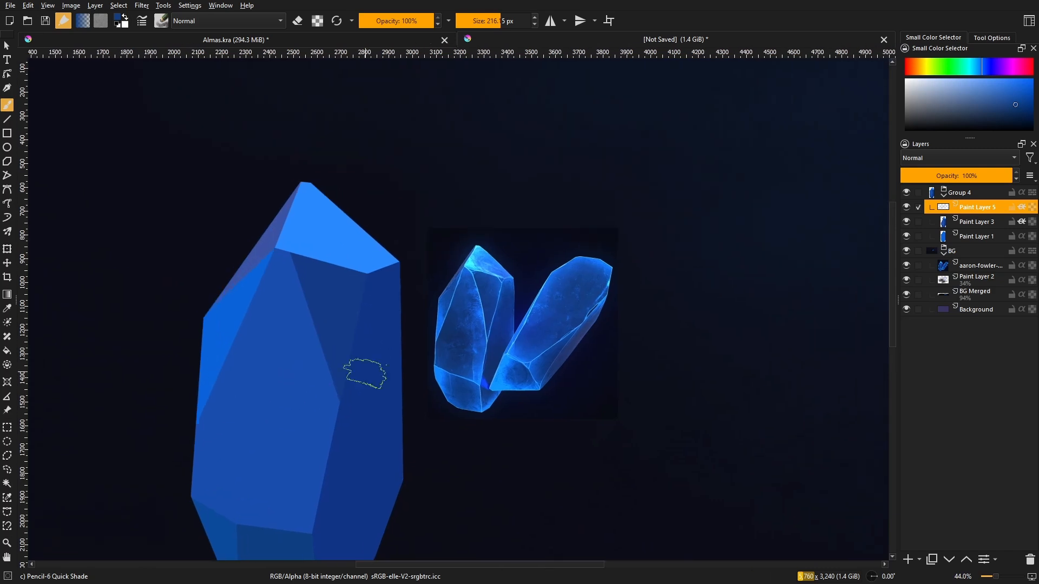
{"action": "mouse_move", "coordinate": [455, 356]}
{"action": "left_mouse_down"}
{"action": "mouse_move", "coordinate": [547, 283]}
{"action": "mouse_move", "coordinate": [514, 296]}
{"action": "mouse_move", "coordinate": [375, 299]}
{"action": "mouse_move", "coordinate": [391, 295]}
{"action": "left_mouse_up"}
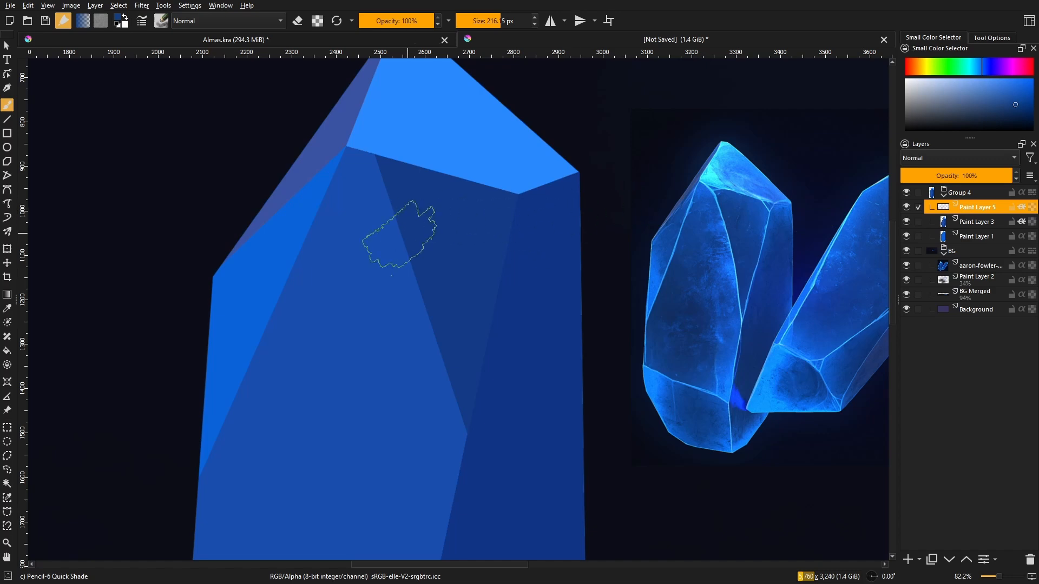
{"action": "left_click_drag", "start_coordinate": [316, 277], "coordinate": [714, 347]}
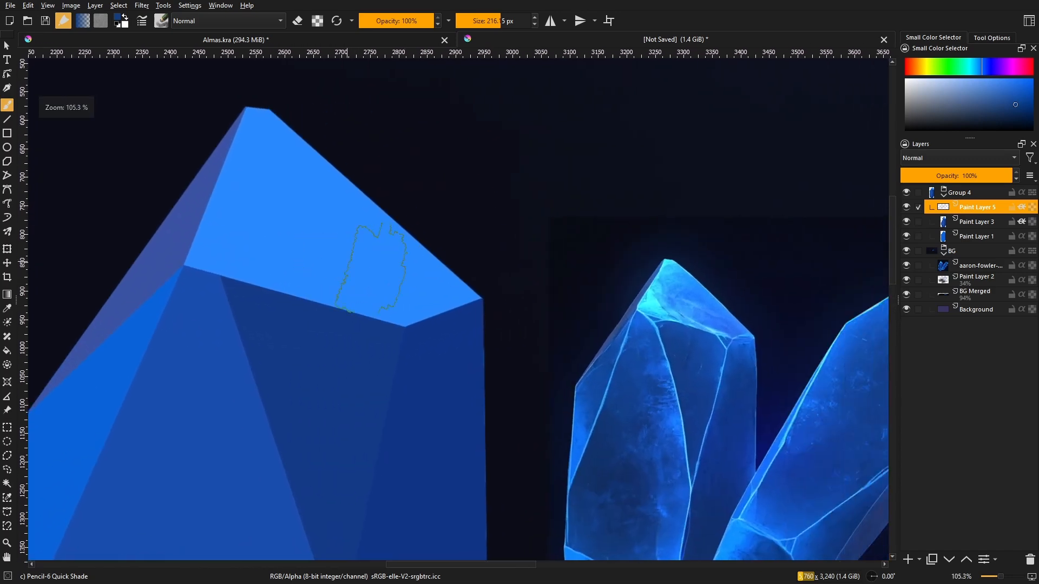
{"action": "left_click", "coordinate": [735, 322], "text": "ctrl"}
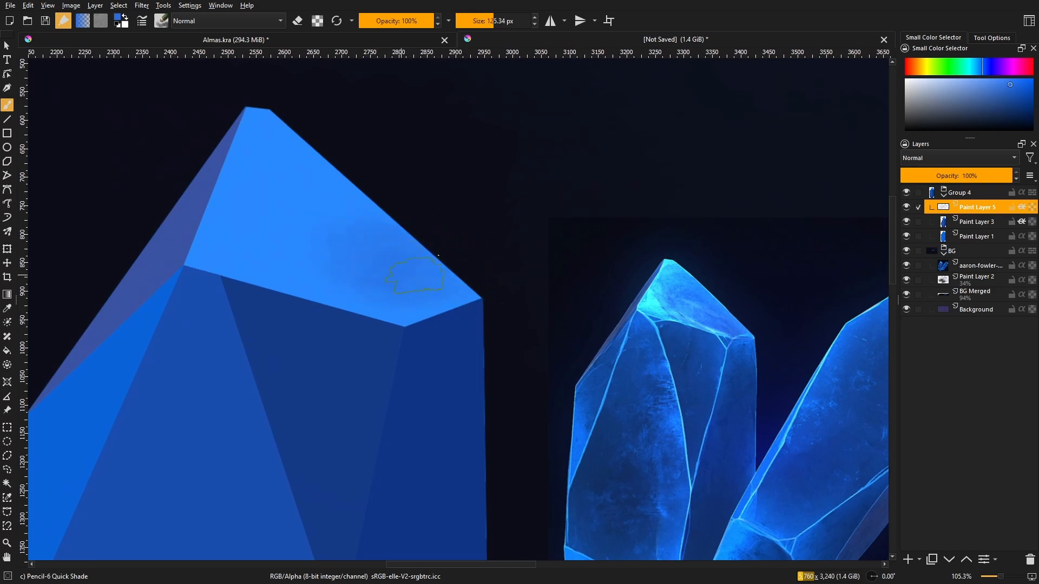
{"action": "left_click_drag", "start_coordinate": [406, 249], "coordinate": [403, 229]}
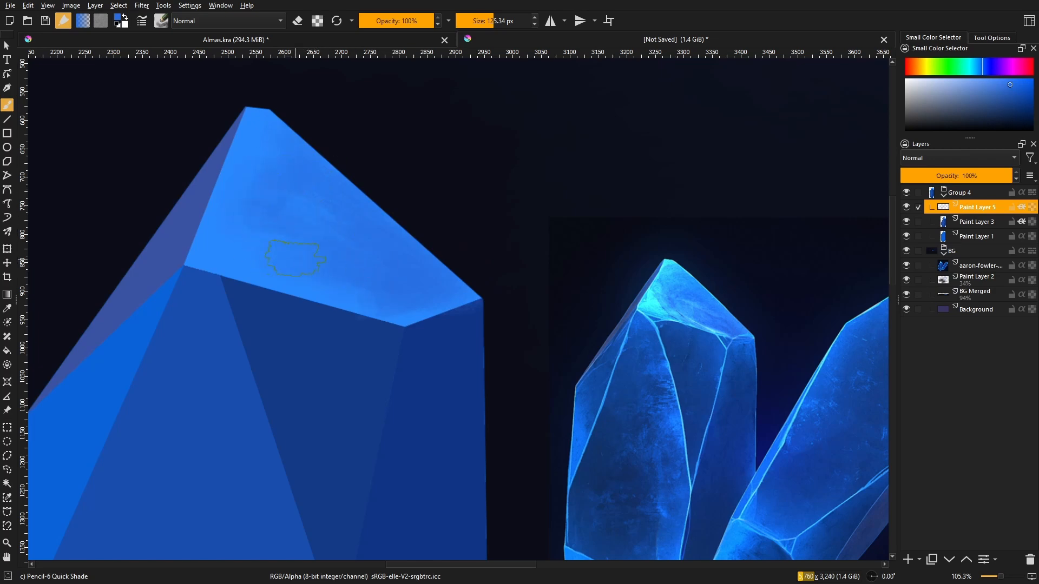
- Deepen the blue shading across the middle and right side of the top facet, leaving its outer edges lighter
{"action": "scroll", "coordinate": [300, 288], "scroll_direction": "up", "scroll_amount": 3}
{"action": "left_click_drag", "start_coordinate": [348, 309], "coordinate": [374, 352]}
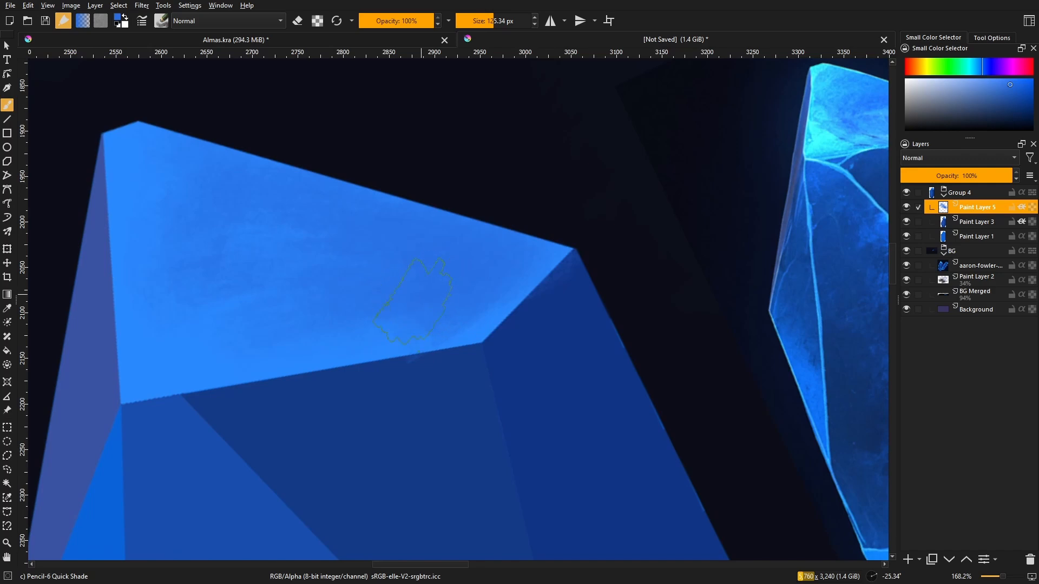
{"action": "mouse_move", "coordinate": [412, 300]}
{"action": "left_mouse_down"}
{"action": "mouse_move", "coordinate": [429, 308]}
{"action": "mouse_move", "coordinate": [418, 303]}
{"action": "left_mouse_up"}
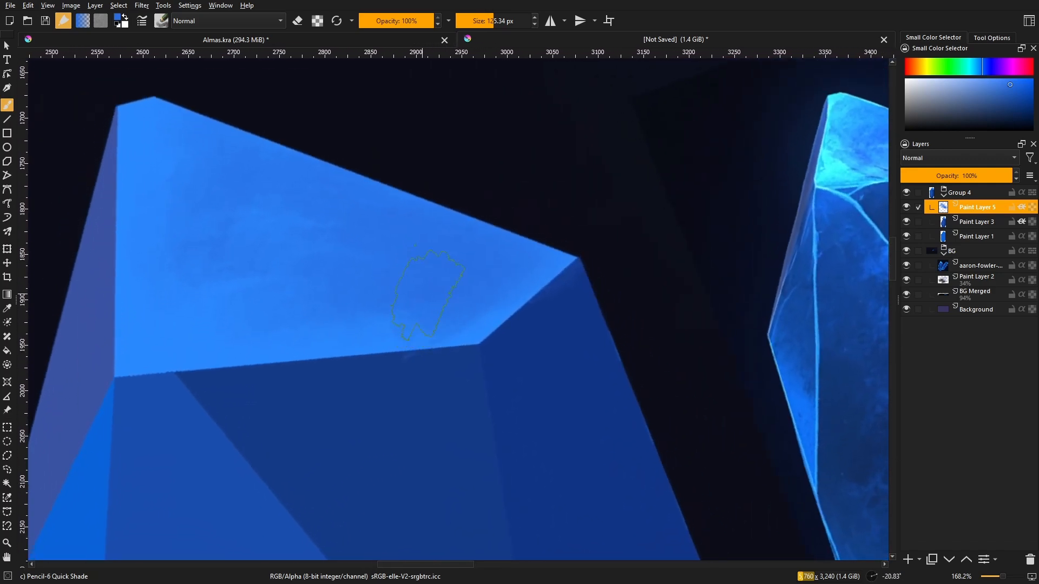
{"action": "scroll", "coordinate": [409, 195], "scroll_direction": "up", "scroll_amount": 1}
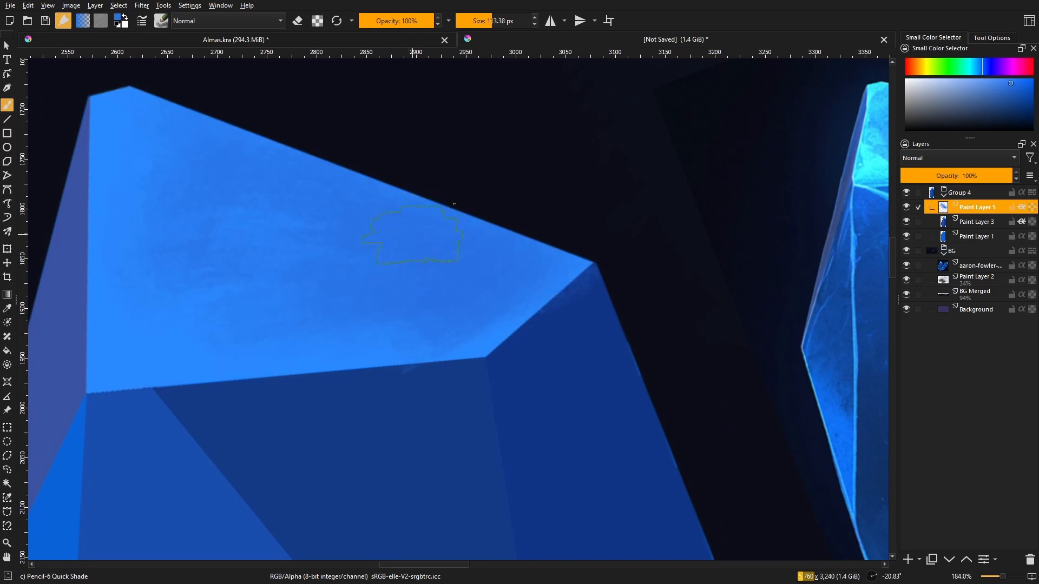
{"action": "mouse_move", "coordinate": [411, 266]}
{"action": "left_mouse_down"}
{"action": "mouse_move", "coordinate": [380, 267]}
{"action": "mouse_move", "coordinate": [401, 260]}
{"action": "left_mouse_up"}
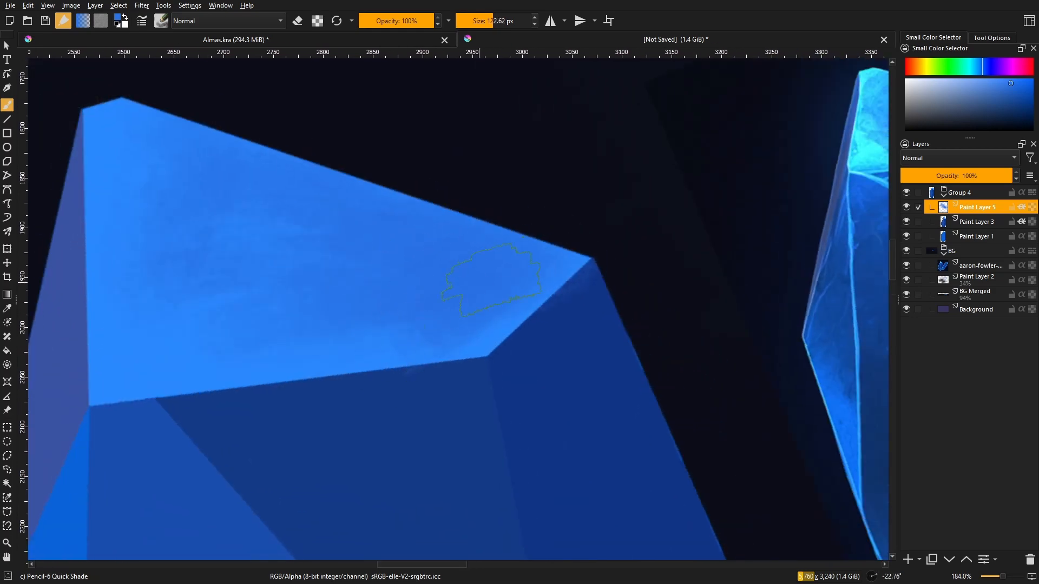
{"action": "scroll", "coordinate": [487, 282], "scroll_direction": "down", "scroll_amount": 3}
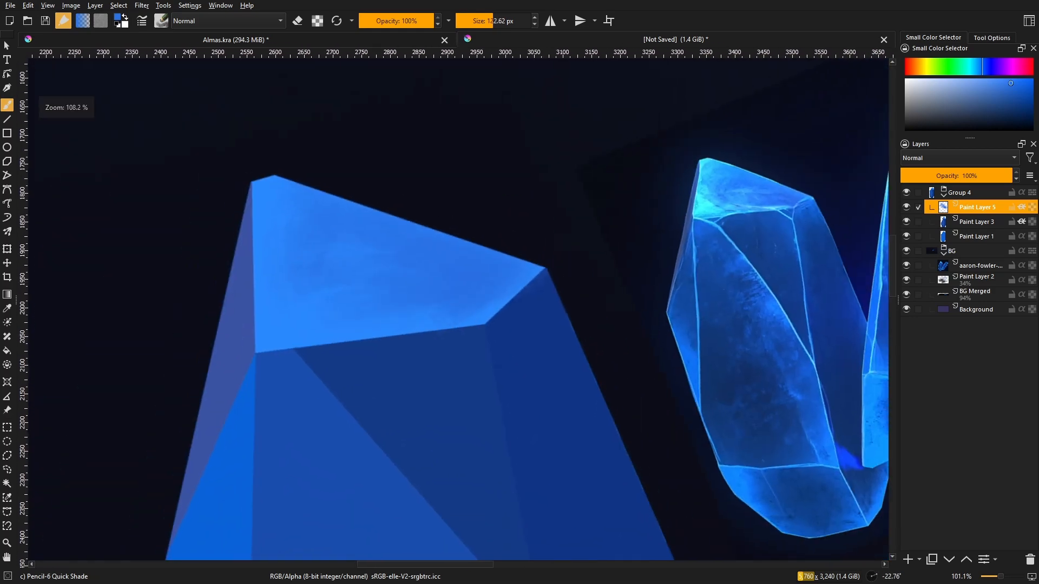
{"action": "scroll", "coordinate": [436, 295], "scroll_direction": "up", "scroll_amount": 2}
{"action": "left_click_drag", "start_coordinate": [517, 276], "coordinate": [406, 297]}
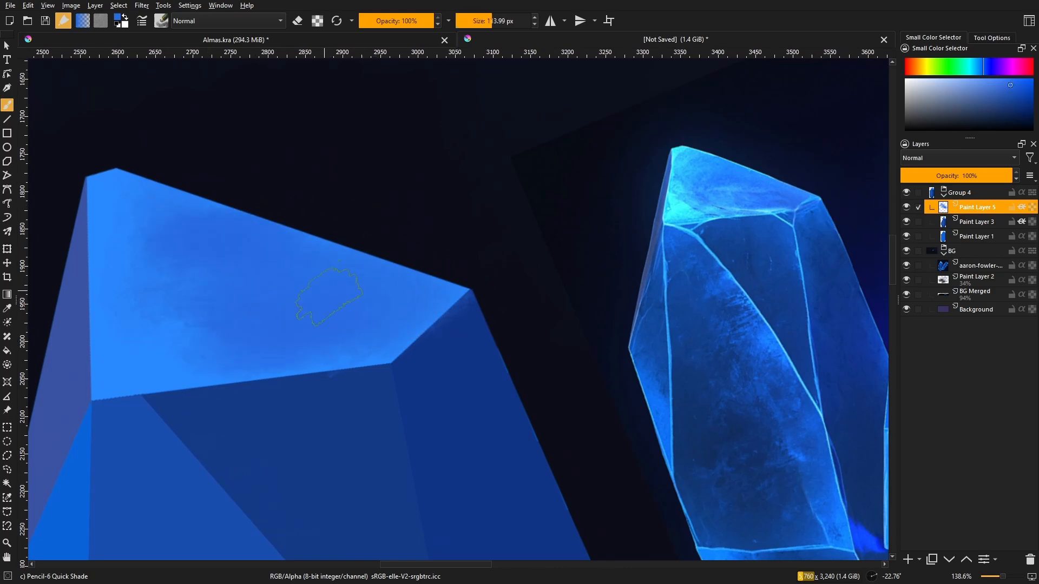
- Sample a dark blue from the reference and darken the lower half of the dark right facet with a brush of about 210 px
{"action": "scroll", "coordinate": [383, 320], "scroll_direction": "down", "scroll_amount": 4}
{"action": "left_click_drag", "start_coordinate": [297, 358], "coordinate": [390, 298]}
{"action": "scroll", "coordinate": [390, 297], "scroll_direction": "up", "scroll_amount": 3}
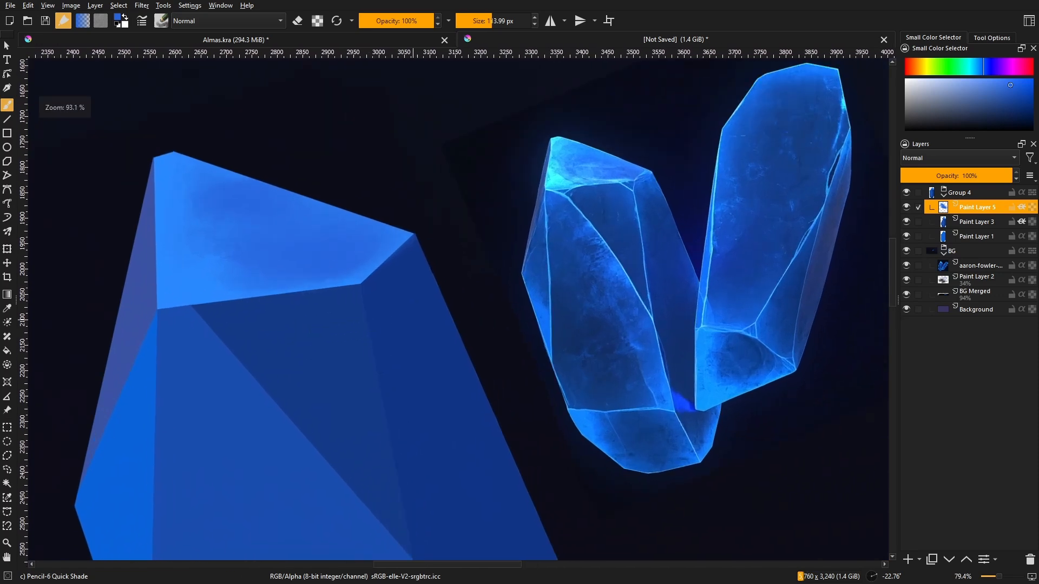
{"action": "scroll", "coordinate": [533, 279], "scroll_direction": "down", "scroll_amount": 2}
{"action": "left_click", "coordinate": [533, 279], "text": "ctrl"}
{"action": "left_click_drag", "start_coordinate": [455, 433], "coordinate": [413, 348]}
{"action": "mouse_move", "coordinate": [404, 395]}
{"action": "left_mouse_down"}
{"action": "mouse_move", "coordinate": [403, 450]}
{"action": "mouse_move", "coordinate": [455, 464]}
{"action": "left_mouse_up"}
{"action": "mouse_move", "coordinate": [456, 459]}
{"action": "left_mouse_down"}
{"action": "mouse_move", "coordinate": [496, 388]}
{"action": "mouse_move", "coordinate": [629, 334]}
{"action": "mouse_move", "coordinate": [631, 352]}
{"action": "left_mouse_up"}
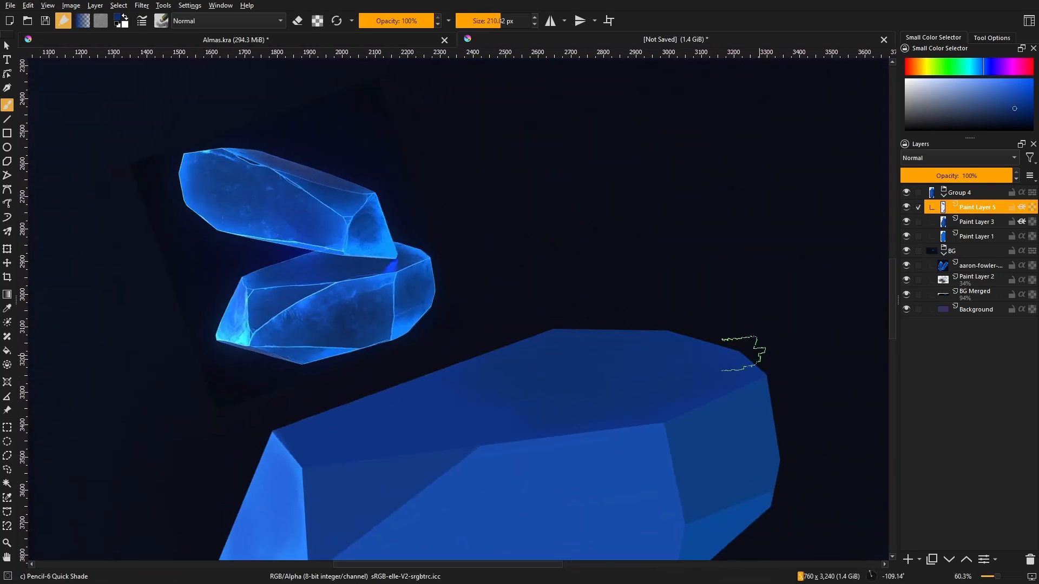
{"action": "left_click_drag", "start_coordinate": [634, 390], "coordinate": [460, 398]}
{"action": "left_click_drag", "start_coordinate": [466, 400], "coordinate": [441, 401]}
{"action": "left_click_drag", "start_coordinate": [614, 392], "coordinate": [638, 391]}
- Sample brighter blues from the reference and brighten the outer lower end of the dark right facet with a brush of about 180 px
{"action": "left_click", "coordinate": [670, 387], "text": "ctrl"}
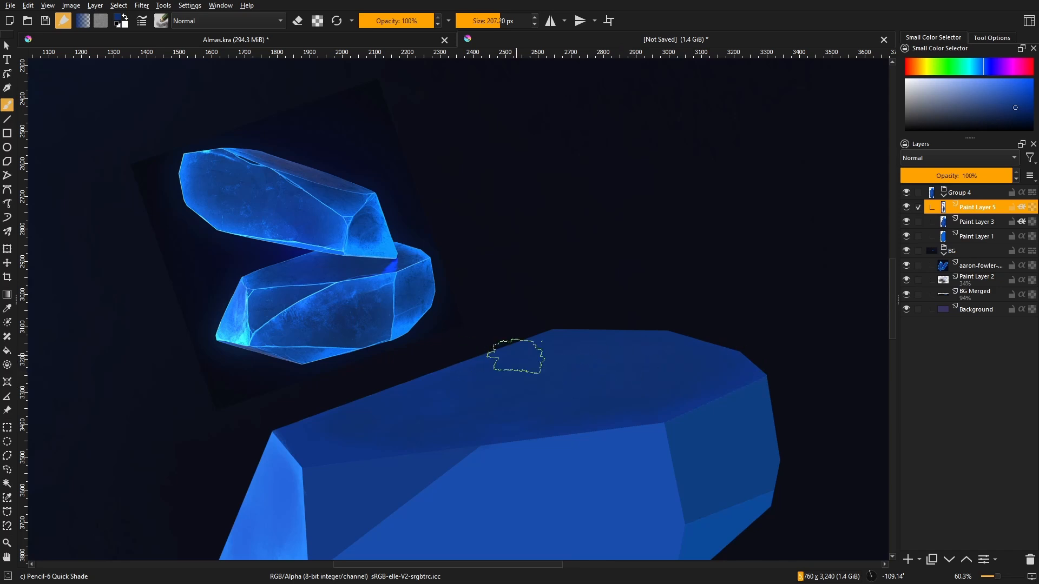
{"action": "left_click", "coordinate": [405, 258], "text": "ctrl"}
{"action": "left_click_drag", "start_coordinate": [551, 400], "coordinate": [384, 391]}
{"action": "left_click", "coordinate": [349, 203], "text": "ctrl"}
{"action": "mouse_move", "coordinate": [697, 362]}
{"action": "left_mouse_down"}
{"action": "mouse_move", "coordinate": [697, 316]}
{"action": "mouse_move", "coordinate": [716, 327]}
{"action": "mouse_move", "coordinate": [702, 333]}
{"action": "mouse_move", "coordinate": [734, 346]}
{"action": "mouse_move", "coordinate": [700, 357]}
{"action": "mouse_move", "coordinate": [607, 291]}
{"action": "mouse_move", "coordinate": [595, 302]}
{"action": "mouse_move", "coordinate": [633, 299]}
{"action": "mouse_move", "coordinate": [504, 288]}
{"action": "mouse_move", "coordinate": [654, 319]}
{"action": "mouse_move", "coordinate": [608, 305]}
{"action": "mouse_move", "coordinate": [678, 352]}
{"action": "mouse_move", "coordinate": [741, 340]}
{"action": "mouse_move", "coordinate": [732, 327]}
{"action": "mouse_move", "coordinate": [644, 326]}
{"action": "mouse_move", "coordinate": [545, 284]}
{"action": "left_mouse_up"}
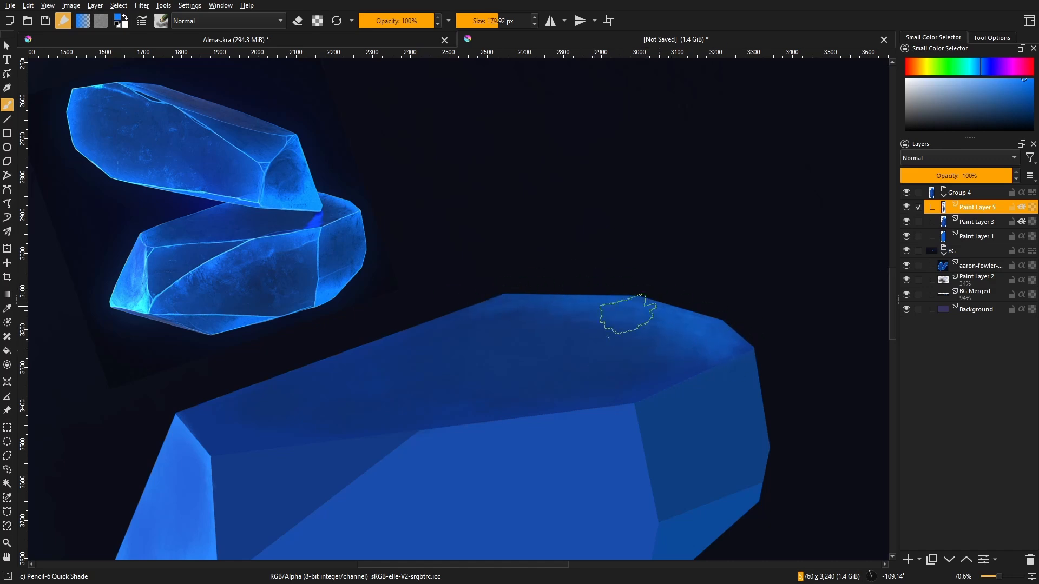
- Lighten the left side of the top facet with cyan sampled from the reference tip, and blend it using sampled mid blues
{"action": "key", "text": "5"}
{"action": "scroll", "coordinate": [597, 333], "scroll_direction": "down", "scroll_amount": 3}
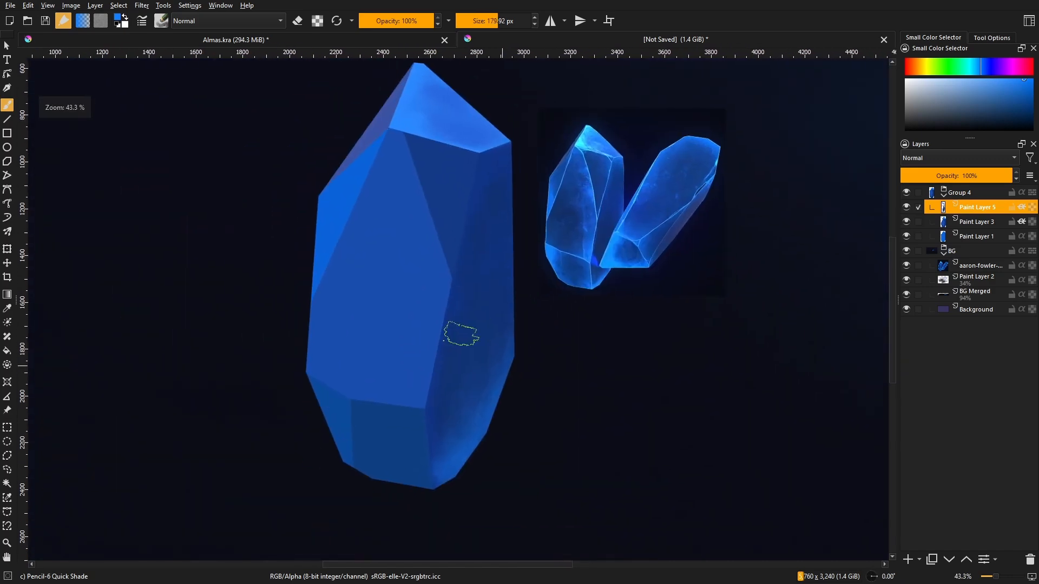
{"action": "scroll", "coordinate": [392, 352], "scroll_direction": "up", "scroll_amount": 4}
{"action": "left_click", "coordinate": [710, 355], "text": "ctrl"}
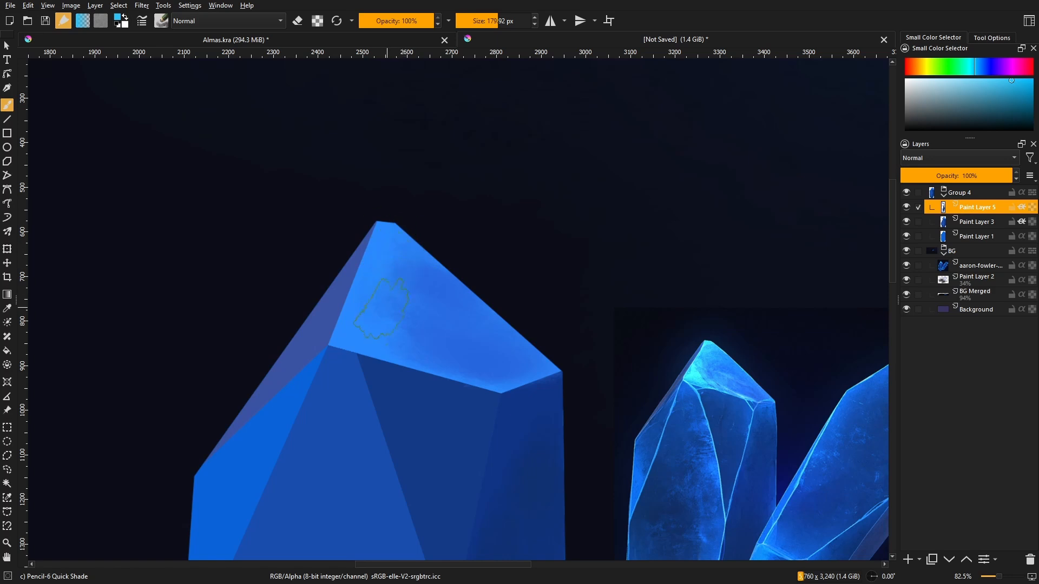
{"action": "left_click_drag", "start_coordinate": [380, 307], "coordinate": [358, 308]}
{"action": "left_click", "coordinate": [452, 306], "text": "ctrl"}
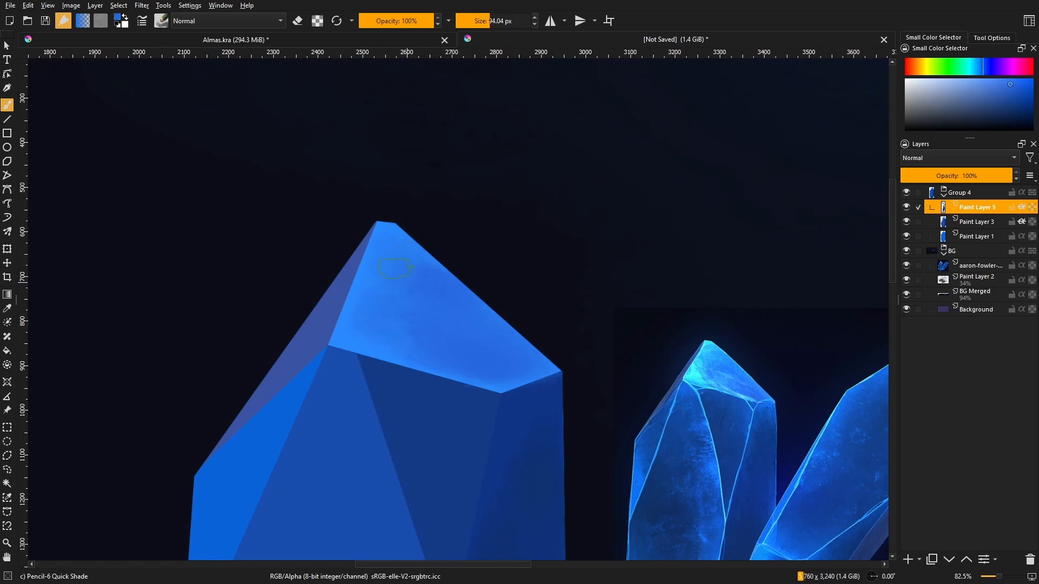
{"action": "left_click", "coordinate": [771, 394], "text": "ctrl"}
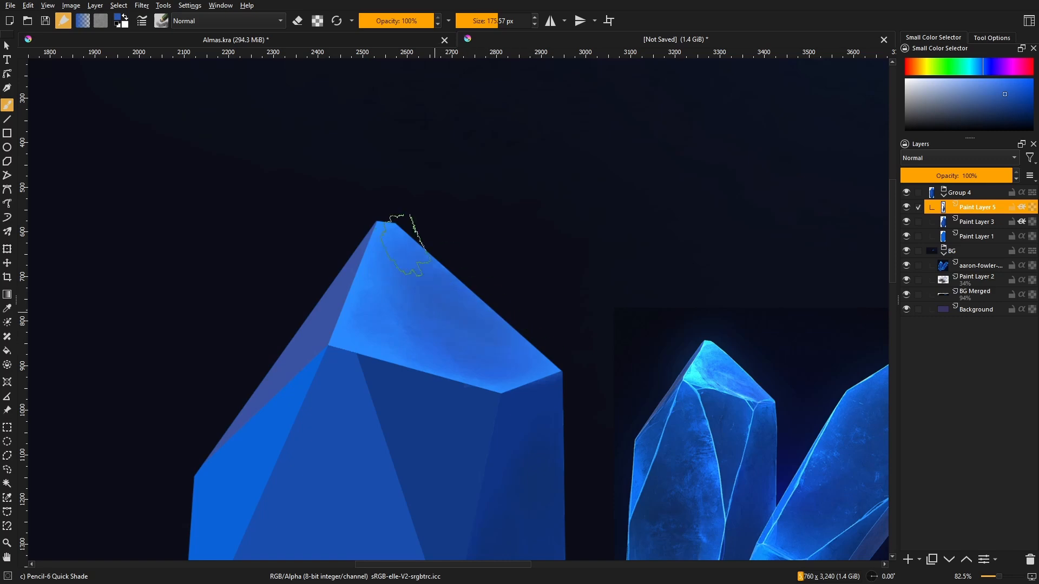
- Sample blues from the reference and paint soft light shading on the triangular facet below the top facet, near their shared edge
{"action": "scroll", "coordinate": [420, 350], "scroll_direction": "down", "scroll_amount": 2}
{"action": "mouse_move", "coordinate": [447, 471]}
{"action": "left_mouse_down"}
{"action": "mouse_move", "coordinate": [431, 360]}
{"action": "mouse_move", "coordinate": [405, 354]}
{"action": "left_mouse_up"}
{"action": "left_click", "coordinate": [626, 330], "text": "ctrl"}
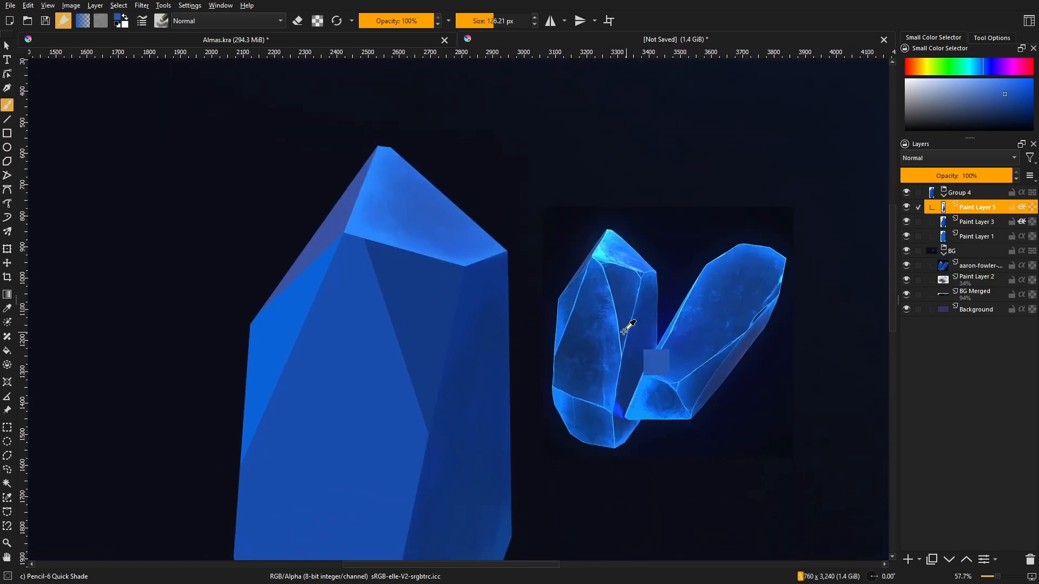
{"action": "scroll", "coordinate": [385, 371], "scroll_direction": "up", "scroll_amount": 3}
{"action": "scroll", "coordinate": [476, 413], "scroll_direction": "down", "scroll_amount": 4}
{"action": "scroll", "coordinate": [744, 322], "scroll_direction": "up", "scroll_amount": 3}
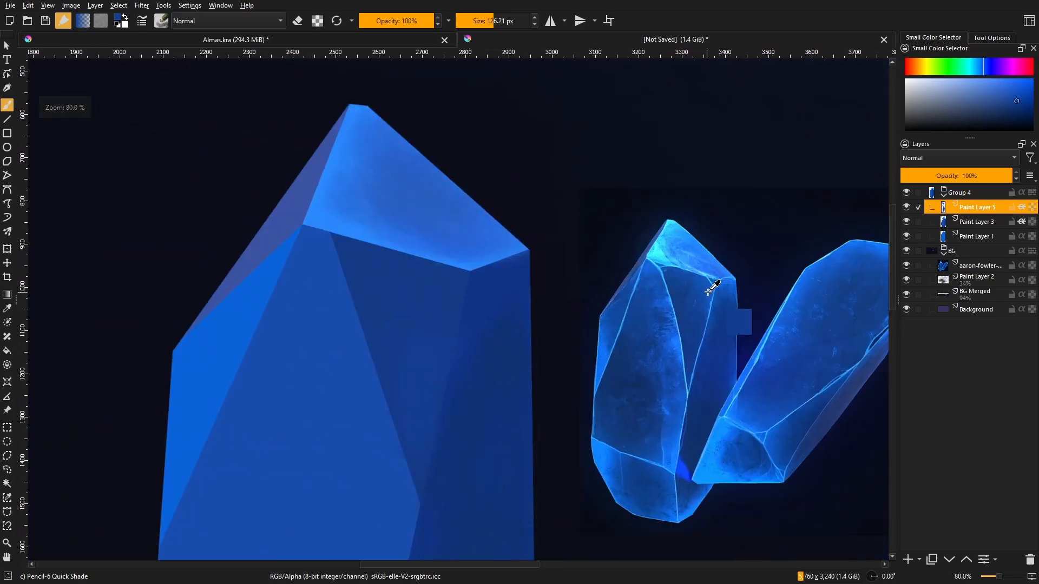
{"action": "mouse_move", "coordinate": [410, 273]}
{"action": "left_mouse_down"}
{"action": "mouse_move", "coordinate": [476, 262]}
{"action": "mouse_move", "coordinate": [496, 308]}
{"action": "left_mouse_up"}
{"action": "key", "text": "5"}
{"action": "key", "text": "5"}
{"action": "key", "text": "4"}
{"action": "key", "text": "4"}
{"action": "key", "text": "4"}
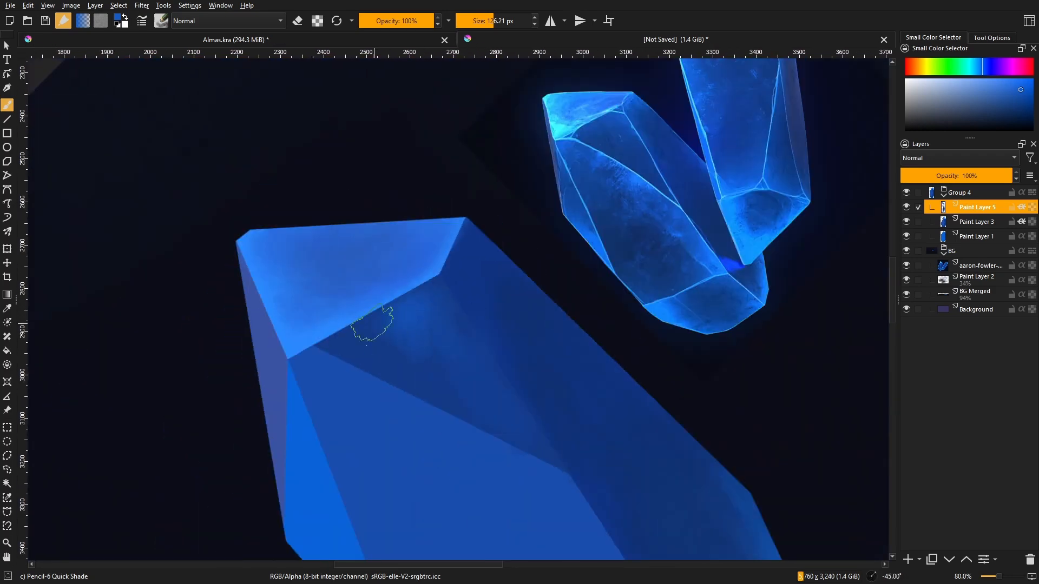
- Resample blues and widen the soft glow across the upper middle of the triangular facet, keeping its borders darker
{"action": "left_click", "coordinate": [405, 338], "text": "ctrl"}
{"action": "mouse_move", "coordinate": [376, 346]}
{"action": "left_mouse_down"}
{"action": "mouse_move", "coordinate": [438, 367]}
{"action": "mouse_move", "coordinate": [408, 415]}
{"action": "mouse_move", "coordinate": [448, 437]}
{"action": "left_mouse_up"}
{"action": "left_click_drag", "start_coordinate": [632, 164], "coordinate": [559, 306]}
{"action": "left_click", "coordinate": [592, 261], "text": "ctrl"}
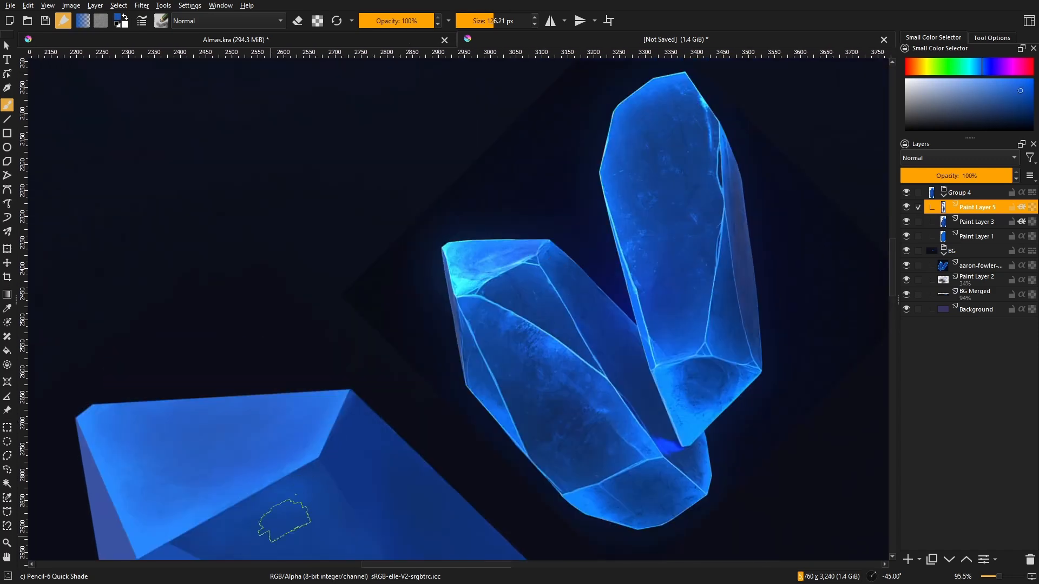
{"action": "left_click_drag", "start_coordinate": [286, 521], "coordinate": [407, 403]}
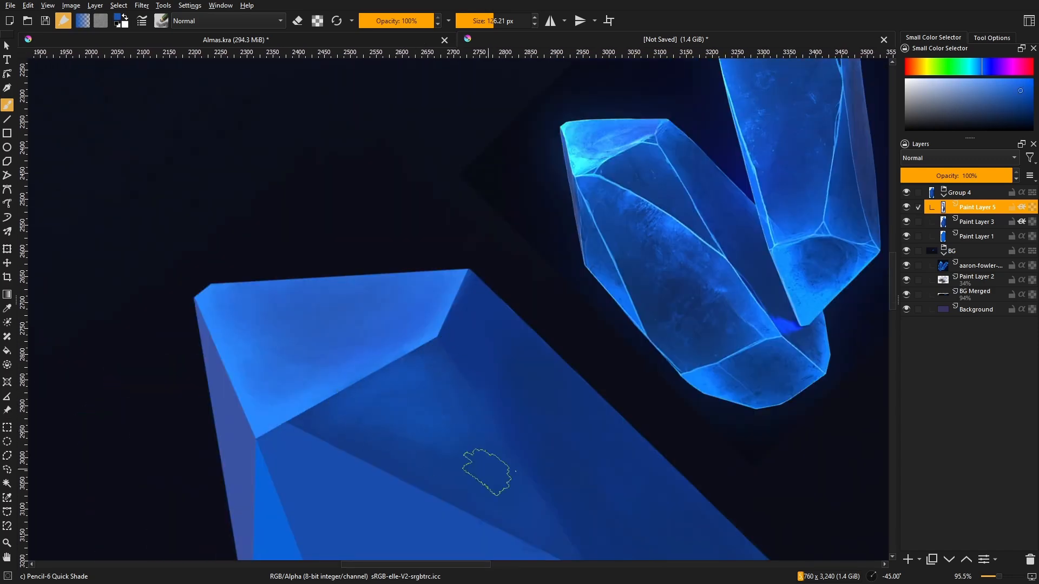
{"action": "key", "text": "5"}
{"action": "left_click_drag", "start_coordinate": [457, 391], "coordinate": [395, 391]}
{"action": "left_click_drag", "start_coordinate": [395, 391], "coordinate": [463, 400]}
- Refine the top facet's left side and peak with sampled lighter and darker blues, using brushes of about 75 and 42 px
{"action": "left_click", "coordinate": [723, 357], "text": "ctrl"}
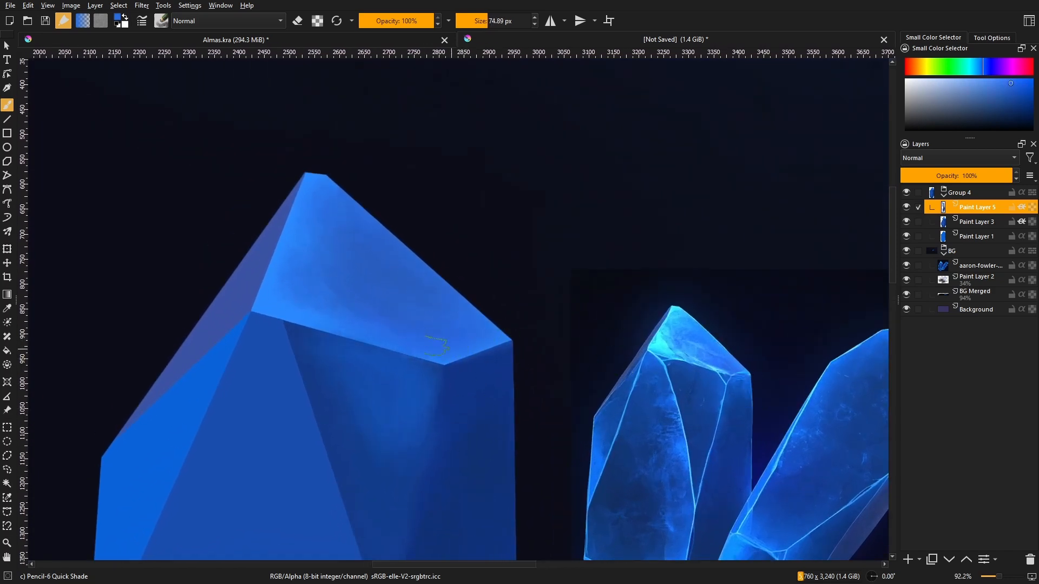
{"action": "left_click", "coordinate": [303, 233], "text": "ctrl"}
{"action": "left_click_drag", "start_coordinate": [306, 247], "coordinate": [296, 296]}
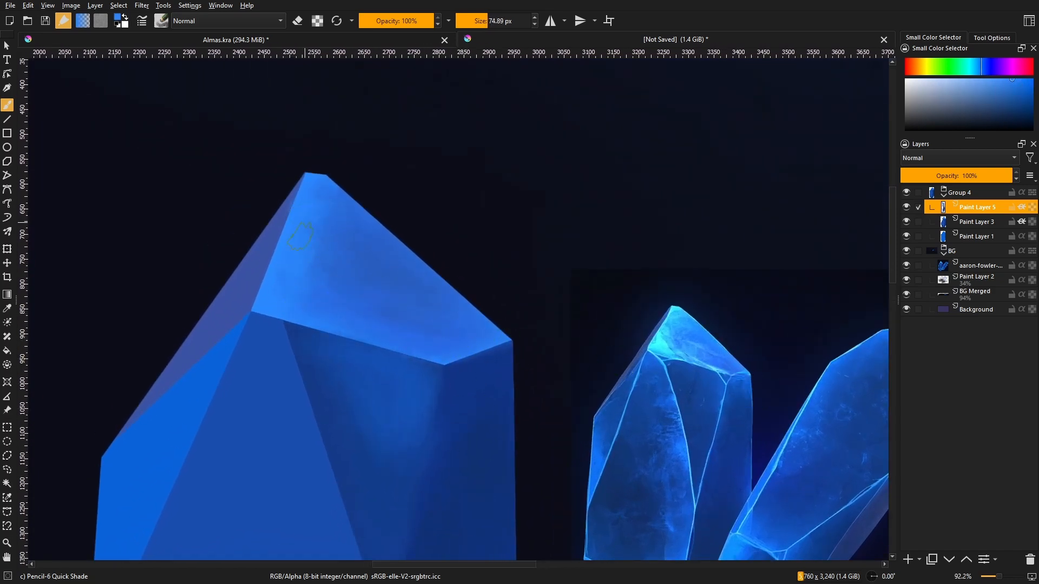
{"action": "left_click", "coordinate": [319, 289], "text": "ctrl"}
{"action": "left_click_drag", "start_coordinate": [304, 257], "coordinate": [300, 293]}
{"action": "left_click_drag", "start_coordinate": [328, 227], "coordinate": [312, 227], "text": "shift"}
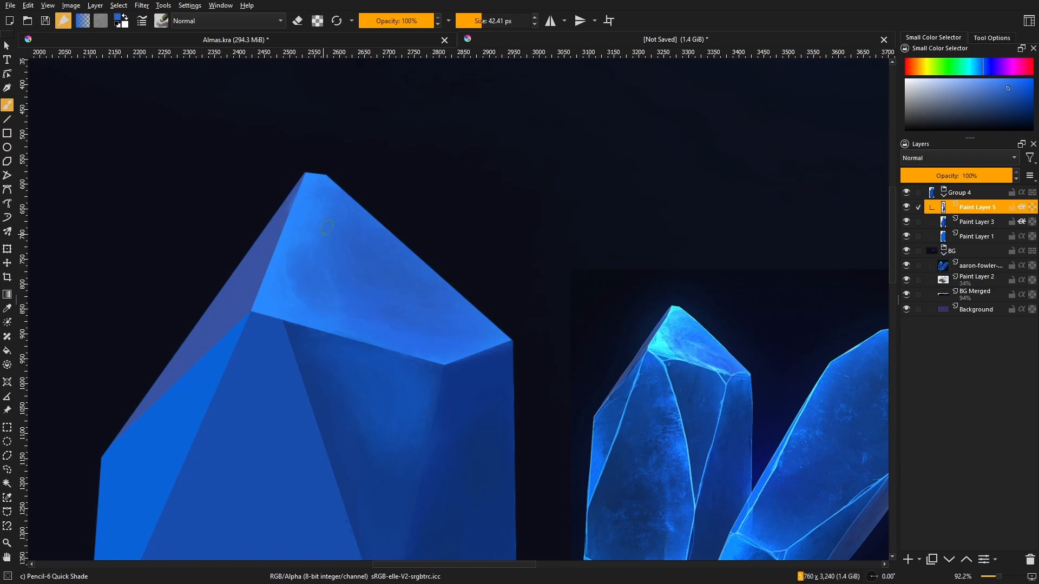
{"action": "left_click", "coordinate": [319, 198], "text": "ctrl"}
- Sample a dark blue from the reference and darken the center of the large front facet with a brush of about 308 px
{"action": "mouse_move", "coordinate": [451, 182]}
{"action": "left_mouse_down", "text": "ctrl"}
{"action": "mouse_move", "coordinate": [384, 336]}
{"action": "mouse_move", "coordinate": [393, 292]}
{"action": "left_mouse_up", "text": "ctrl"}
{"action": "left_click", "coordinate": [539, 414], "text": "ctrl"}
{"action": "mouse_move", "coordinate": [390, 422]}
{"action": "left_mouse_down", "text": "shift"}
{"action": "mouse_move", "coordinate": [419, 422]}
{"action": "mouse_move", "coordinate": [416, 330]}
{"action": "left_mouse_up", "text": "shift"}
{"action": "mouse_move", "coordinate": [320, 420]}
{"action": "left_mouse_down", "text": "ctrl"}
{"action": "mouse_move", "coordinate": [303, 444]}
{"action": "mouse_move", "coordinate": [260, 442]}
{"action": "mouse_move", "coordinate": [305, 387]}
{"action": "mouse_move", "coordinate": [274, 387]}
{"action": "left_mouse_up", "text": "ctrl"}
{"action": "left_click_drag", "start_coordinate": [314, 371], "coordinate": [360, 300], "text": "shift"}
{"action": "mouse_move", "coordinate": [359, 300]}
{"action": "left_mouse_down", "text": "shift"}
{"action": "mouse_move", "coordinate": [389, 290]}
{"action": "mouse_move", "coordinate": [247, 360]}
{"action": "mouse_move", "coordinate": [348, 352]}
{"action": "left_mouse_up", "text": "shift"}
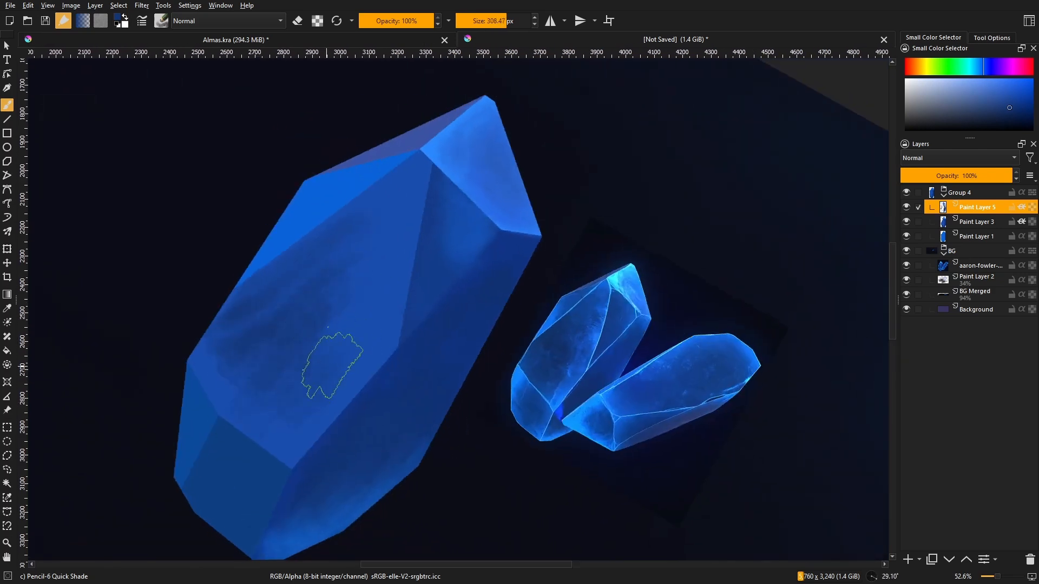
{"action": "mouse_move", "coordinate": [305, 394]}
{"action": "left_mouse_down"}
{"action": "mouse_move", "coordinate": [306, 365]}
{"action": "mouse_move", "coordinate": [243, 385]}
{"action": "mouse_move", "coordinate": [206, 370]}
{"action": "mouse_move", "coordinate": [283, 345]}
{"action": "mouse_move", "coordinate": [271, 345]}
{"action": "left_mouse_up"}
{"action": "mouse_move", "coordinate": [271, 346]}
{"action": "left_mouse_down"}
{"action": "mouse_move", "coordinate": [270, 425]}
{"action": "mouse_move", "coordinate": [293, 433]}
{"action": "mouse_move", "coordinate": [288, 444]}
{"action": "mouse_move", "coordinate": [287, 364]}
{"action": "mouse_move", "coordinate": [238, 341]}
{"action": "mouse_move", "coordinate": [260, 314]}
{"action": "mouse_move", "coordinate": [213, 347]}
{"action": "mouse_move", "coordinate": [253, 331]}
{"action": "mouse_move", "coordinate": [228, 404]}
{"action": "mouse_move", "coordinate": [246, 376]}
{"action": "mouse_move", "coordinate": [254, 399]}
{"action": "mouse_move", "coordinate": [235, 381]}
{"action": "mouse_move", "coordinate": [317, 322]}
{"action": "mouse_move", "coordinate": [342, 245]}
{"action": "mouse_move", "coordinate": [348, 299]}
{"action": "mouse_move", "coordinate": [365, 284]}
{"action": "mouse_move", "coordinate": [326, 298]}
{"action": "mouse_move", "coordinate": [359, 244]}
{"action": "mouse_move", "coordinate": [304, 265]}
{"action": "mouse_move", "coordinate": [312, 311]}
{"action": "mouse_move", "coordinate": [379, 289]}
{"action": "mouse_move", "coordinate": [299, 418]}
{"action": "mouse_move", "coordinate": [250, 340]}
{"action": "mouse_move", "coordinate": [287, 298]}
{"action": "left_mouse_up"}
- Sample a brighter blue from the reference and brighten the front facet's right and lower edges with a brush of about 155 px
{"action": "left_click", "coordinate": [615, 383], "text": "ctrl"}
{"action": "left_click_drag", "start_coordinate": [343, 323], "coordinate": [297, 323], "text": "shift"}
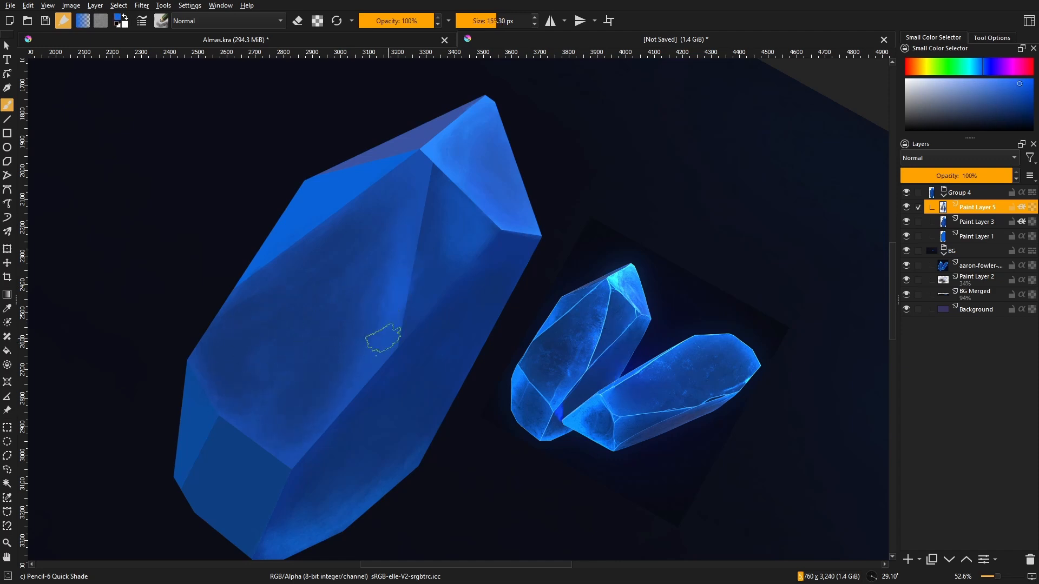
{"action": "mouse_move", "coordinate": [383, 339]}
{"action": "left_mouse_down"}
{"action": "mouse_move", "coordinate": [348, 348]}
{"action": "mouse_move", "coordinate": [318, 399]}
{"action": "left_mouse_up"}
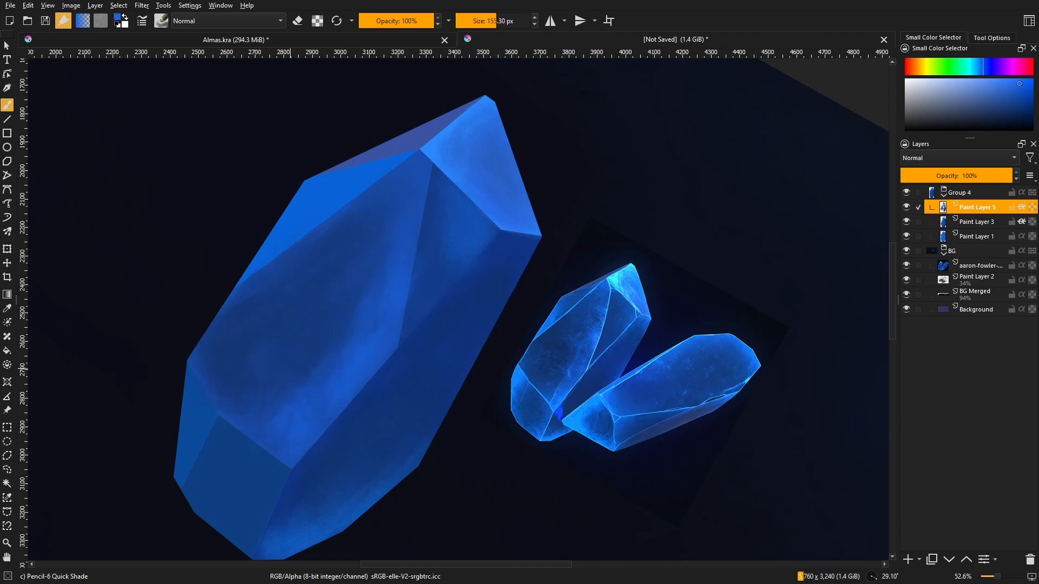
- Sample a bright blue from the reference and brighten the outer edges of the facets at the crystal's lower end
{"action": "key", "text": "plus"}
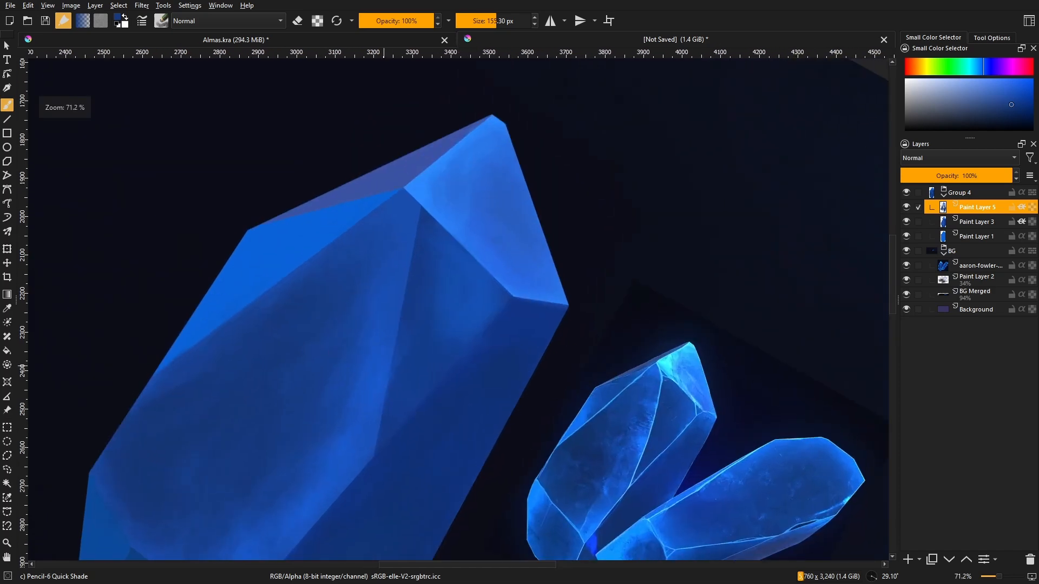
{"action": "left_click_drag", "start_coordinate": [343, 347], "coordinate": [530, 82]}
{"action": "left_click", "coordinate": [746, 303], "text": "ctrl"}
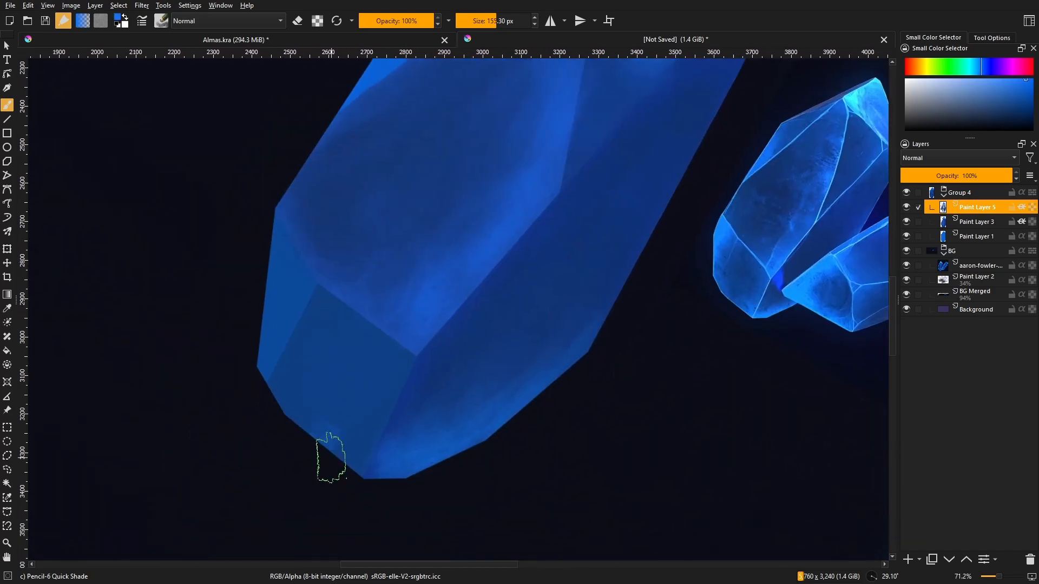
{"action": "mouse_move", "coordinate": [263, 293]}
{"action": "left_mouse_down"}
{"action": "mouse_move", "coordinate": [285, 301]}
{"action": "mouse_move", "coordinate": [288, 274]}
{"action": "left_mouse_up"}
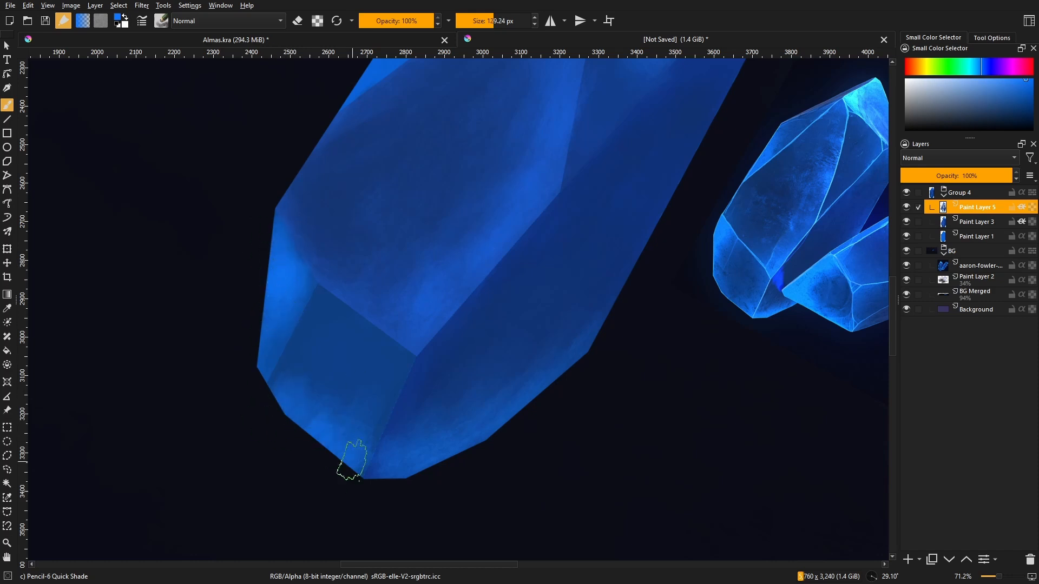
{"action": "left_click_drag", "start_coordinate": [336, 380], "coordinate": [312, 395]}
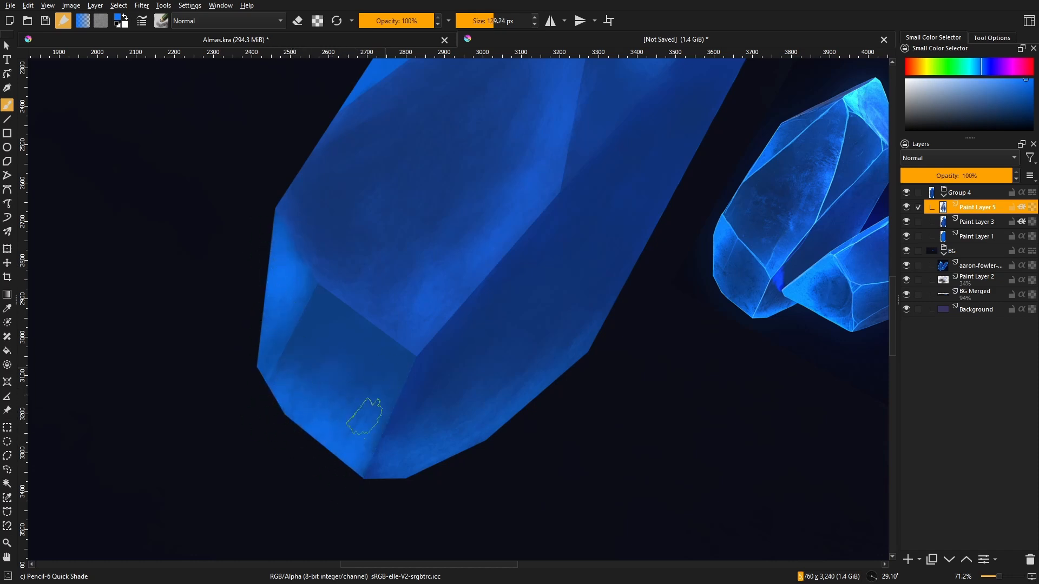
{"action": "left_click_drag", "start_coordinate": [404, 404], "coordinate": [283, 392]}
{"action": "left_click_drag", "start_coordinate": [272, 445], "coordinate": [283, 472]}
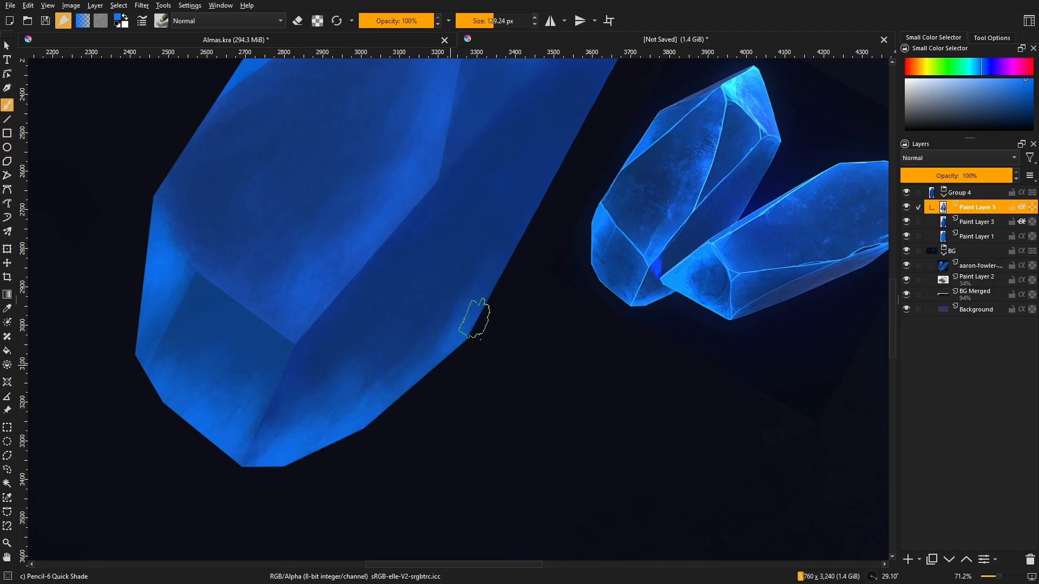
- Sample a mid blue and shade the top of the front facet and its border with the left side facet
{"action": "scroll", "coordinate": [414, 355], "scroll_direction": "down", "scroll_amount": 3}
{"action": "key", "text": "5"}
{"action": "scroll", "coordinate": [450, 359], "scroll_direction": "up", "scroll_amount": 3}
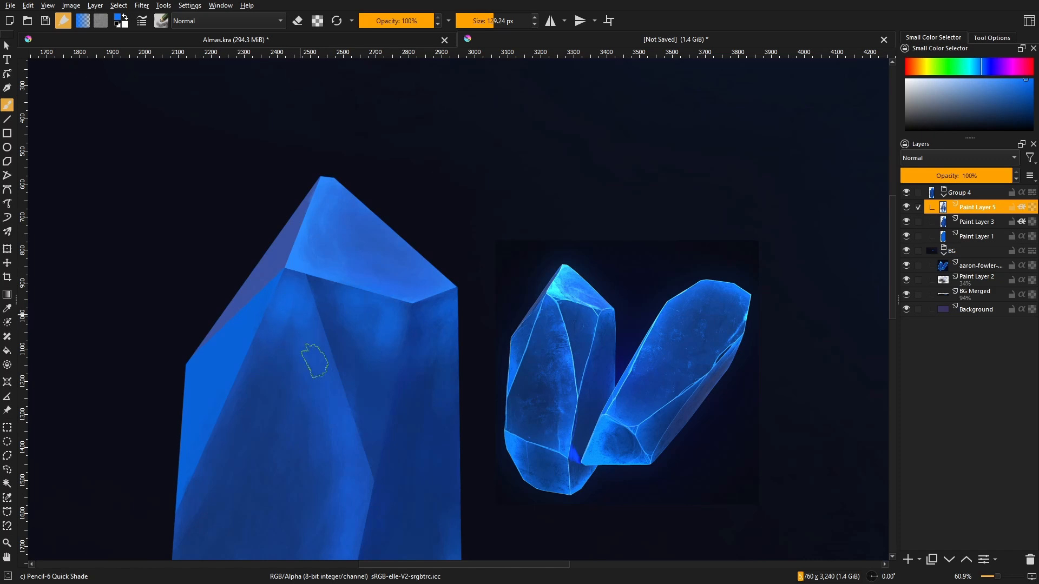
{"action": "left_click_drag", "start_coordinate": [337, 306], "coordinate": [376, 198]}
{"action": "left_click", "coordinate": [319, 272], "text": "ctrl"}
{"action": "left_click_drag", "start_coordinate": [312, 261], "coordinate": [291, 331]}
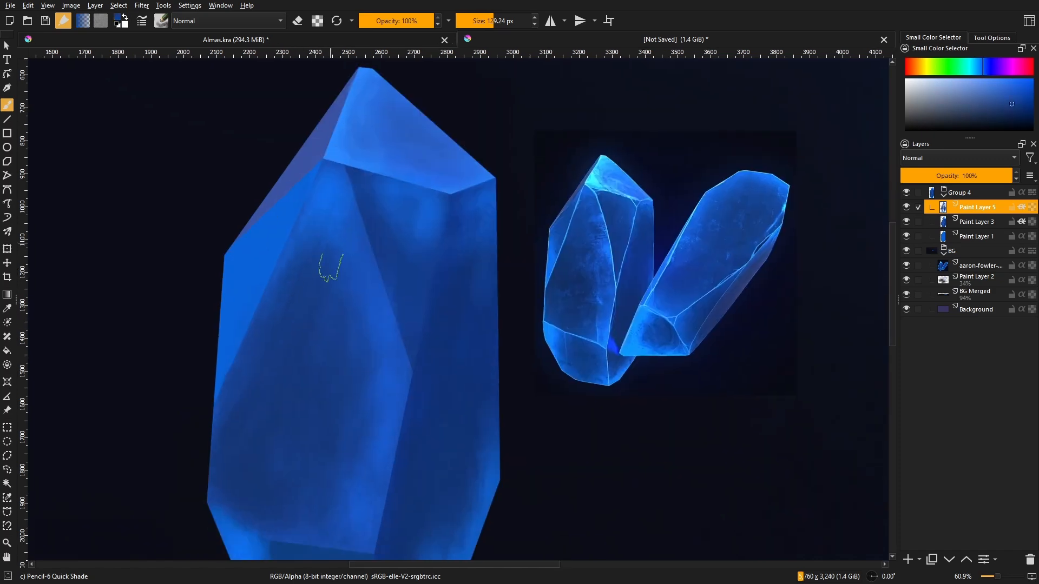
{"action": "left_click_drag", "start_coordinate": [342, 367], "coordinate": [376, 369]}
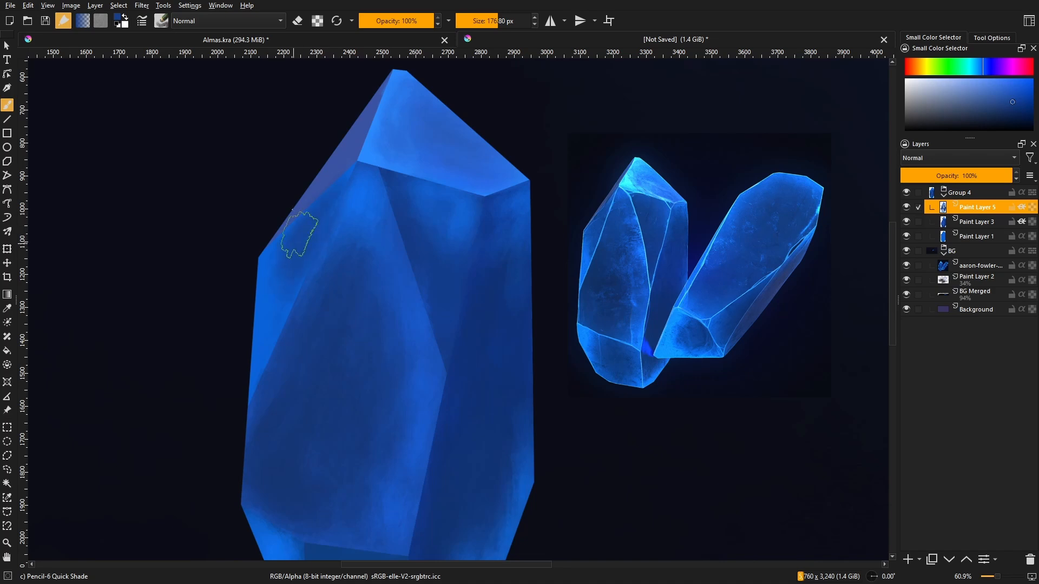
- Darken the upper part of the left side facet with brushes of about 177 and 47 px
{"action": "left_click_drag", "start_coordinate": [346, 184], "coordinate": [347, 347]}
{"action": "mouse_move", "coordinate": [350, 347]}
{"action": "left_mouse_down"}
{"action": "mouse_move", "coordinate": [351, 281]}
{"action": "mouse_move", "coordinate": [255, 336]}
{"action": "left_mouse_up"}
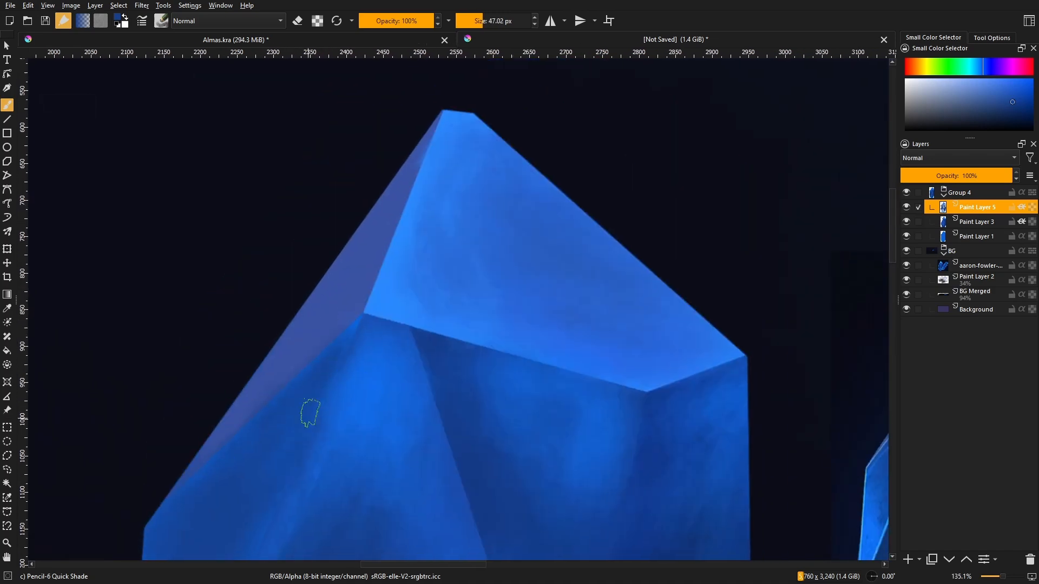
{"action": "left_click_drag", "start_coordinate": [310, 414], "coordinate": [280, 456]}
{"action": "left_click_drag", "start_coordinate": [466, 280], "coordinate": [292, 370]}
- Brighten the left side facet's outer edge with a sampled blue and blend blue into the narrow purple facet beside the peak
{"action": "left_click", "coordinate": [556, 368], "text": "ctrl"}
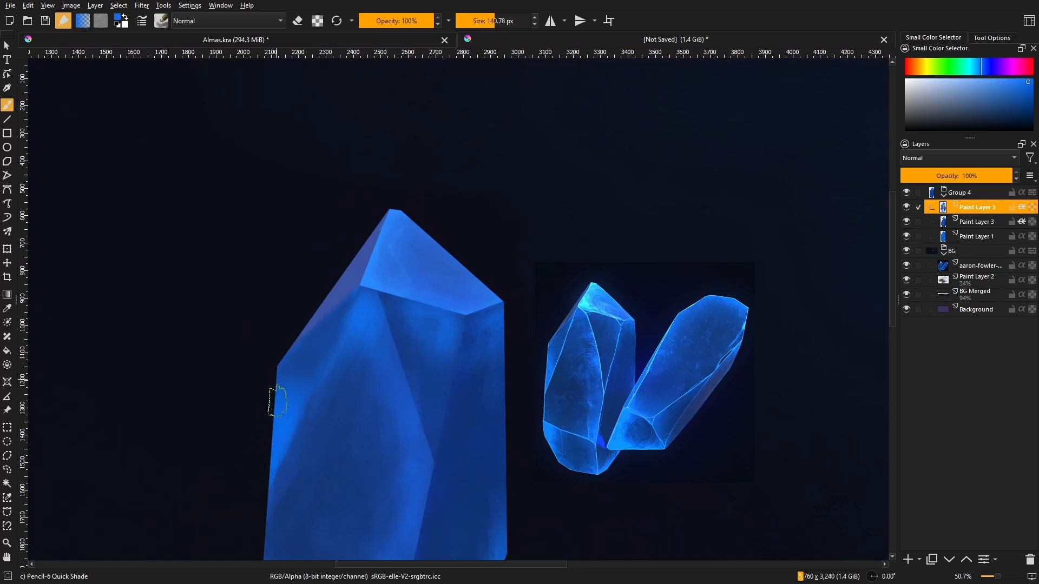
{"action": "left_click_drag", "start_coordinate": [302, 408], "coordinate": [291, 336]}
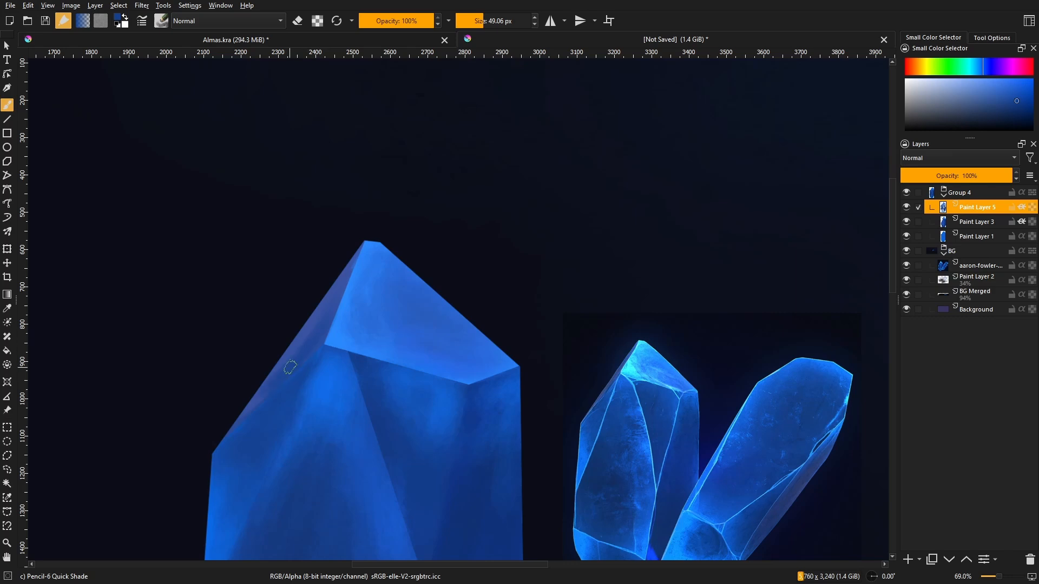
{"action": "left_click_drag", "start_coordinate": [333, 300], "coordinate": [328, 260]}
{"action": "mouse_move", "coordinate": [336, 325]}
{"action": "left_mouse_down"}
{"action": "mouse_move", "coordinate": [337, 373]}
{"action": "mouse_move", "coordinate": [408, 355]}
{"action": "mouse_move", "coordinate": [407, 379]}
{"action": "left_mouse_up"}
- Switch to the Bristle Large brush and set its size to about 47 px
{"action": "left_click", "coordinate": [160, 21]}
{"action": "left_click_drag", "start_coordinate": [387, 117], "coordinate": [393, 100]}
{"action": "left_click", "coordinate": [305, 151]}
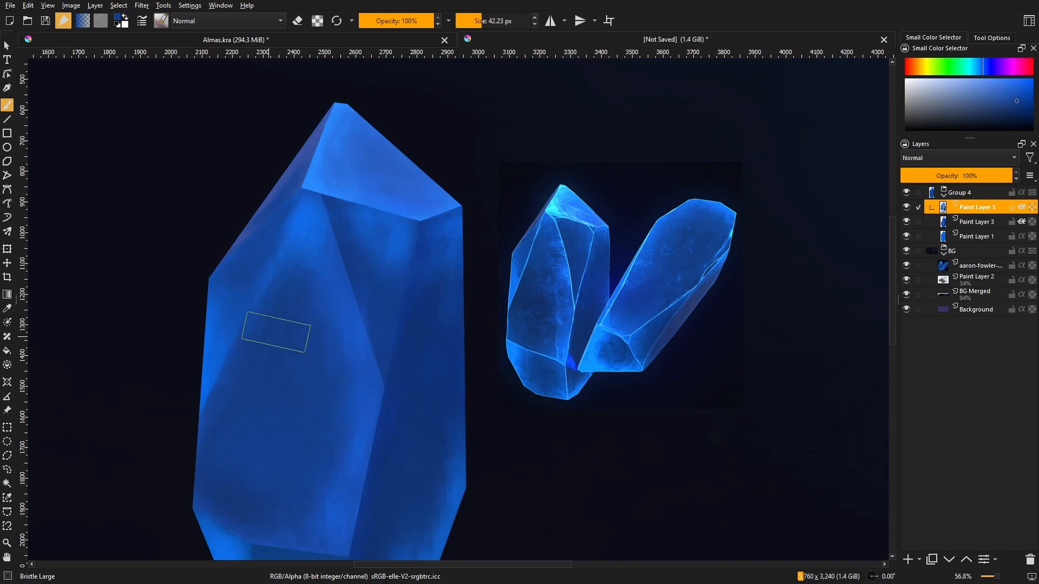
{"action": "left_click_drag", "start_coordinate": [362, 406], "coordinate": [433, 309]}
{"action": "key", "text": "5"}
{"action": "right_click", "coordinate": [308, 348]}
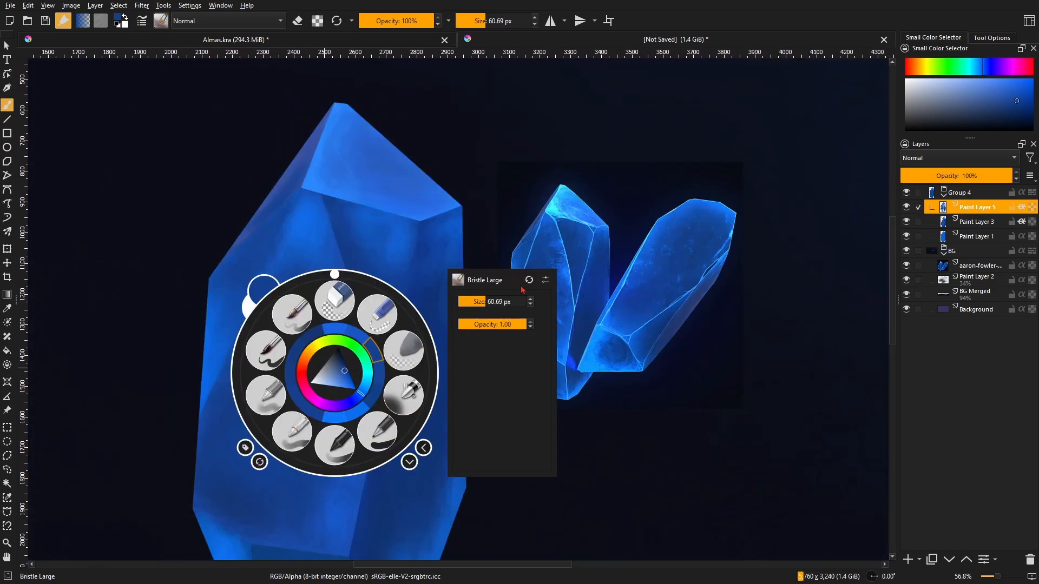
{"action": "left_click", "coordinate": [384, 253]}
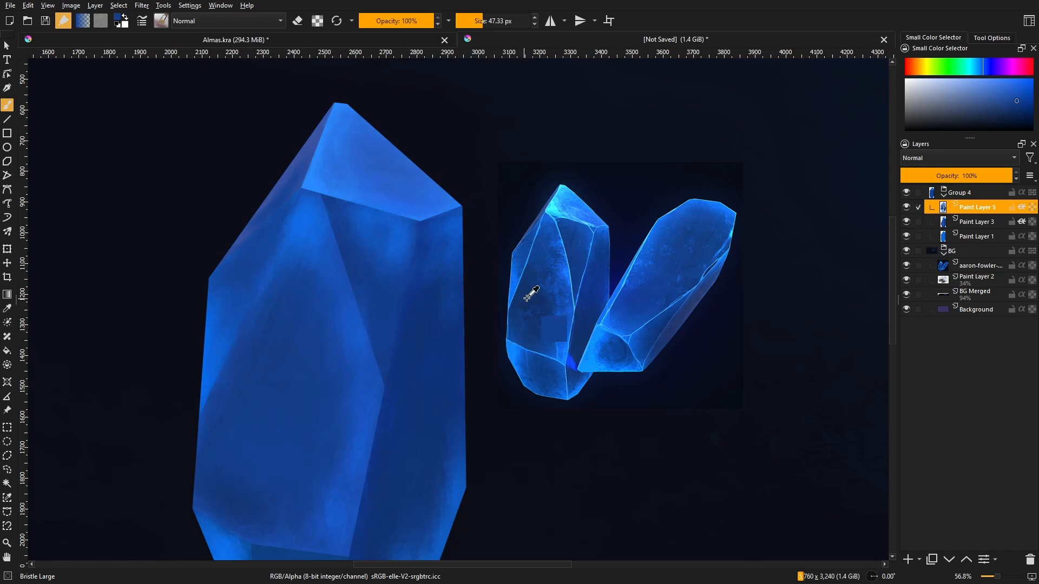
- Sample a dark blue from the reference and work Bristle Large strokes of about 47 px into the large front facet
{"action": "left_click", "coordinate": [532, 294], "text": "ctrl"}
{"action": "left_click_drag", "start_coordinate": [235, 351], "coordinate": [325, 408]}
{"action": "key", "text": "ctrl+z"}
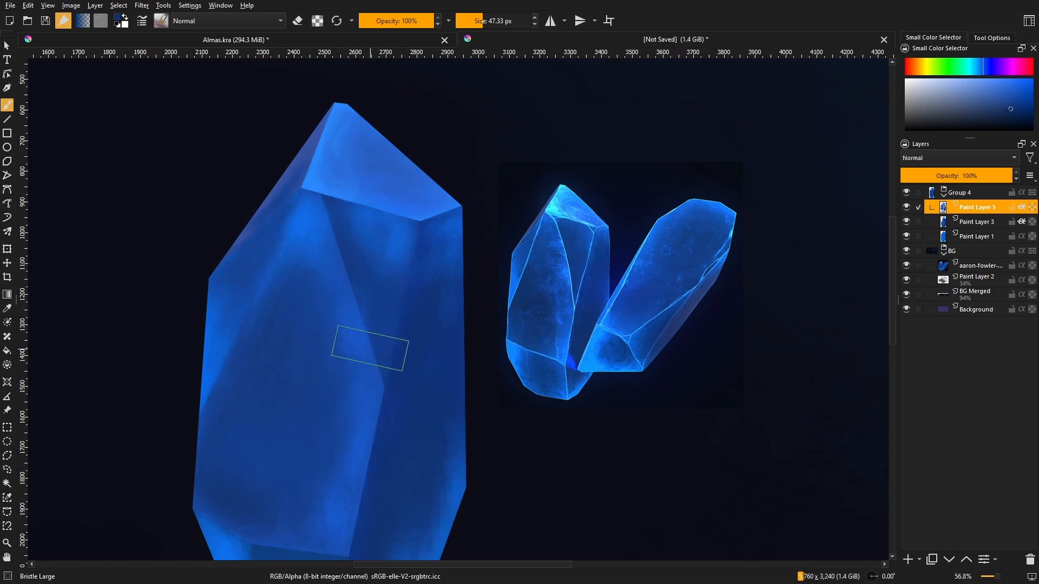
{"action": "left_click", "coordinate": [157, 21]}
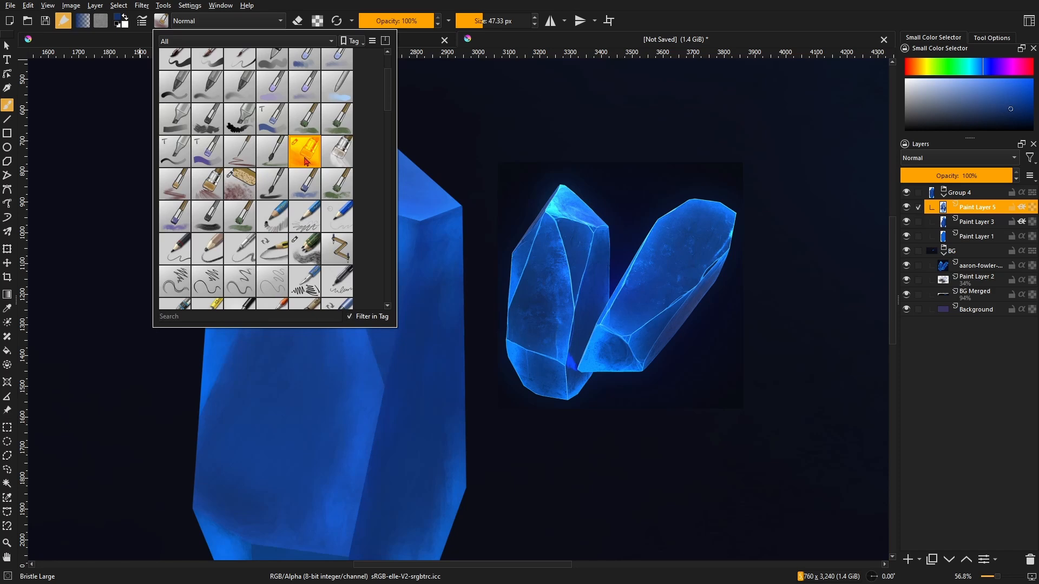
{"action": "left_click", "coordinate": [314, 375]}
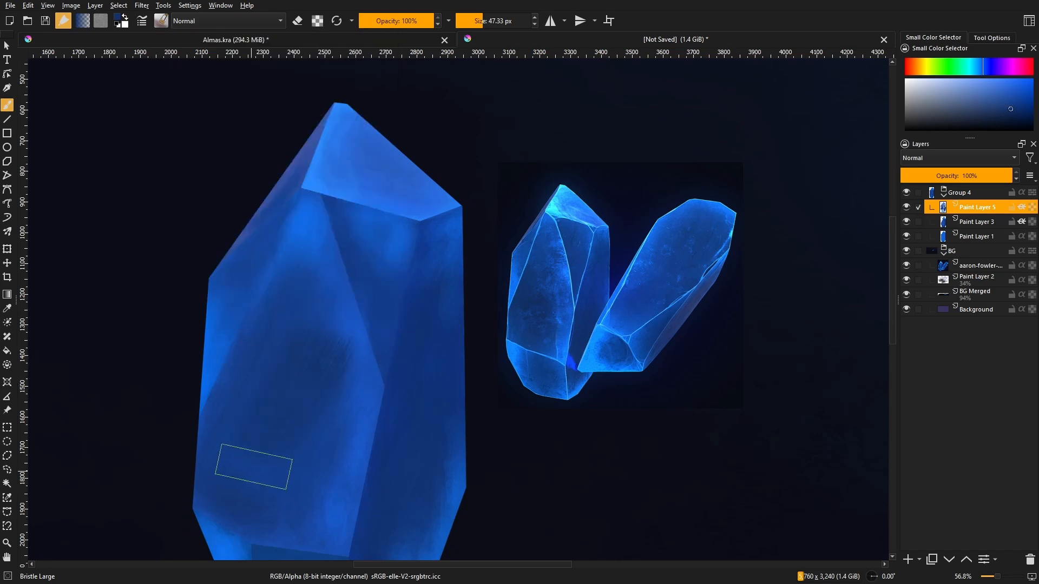
{"action": "scroll", "coordinate": [301, 414], "scroll_direction": "up", "scroll_amount": 4}
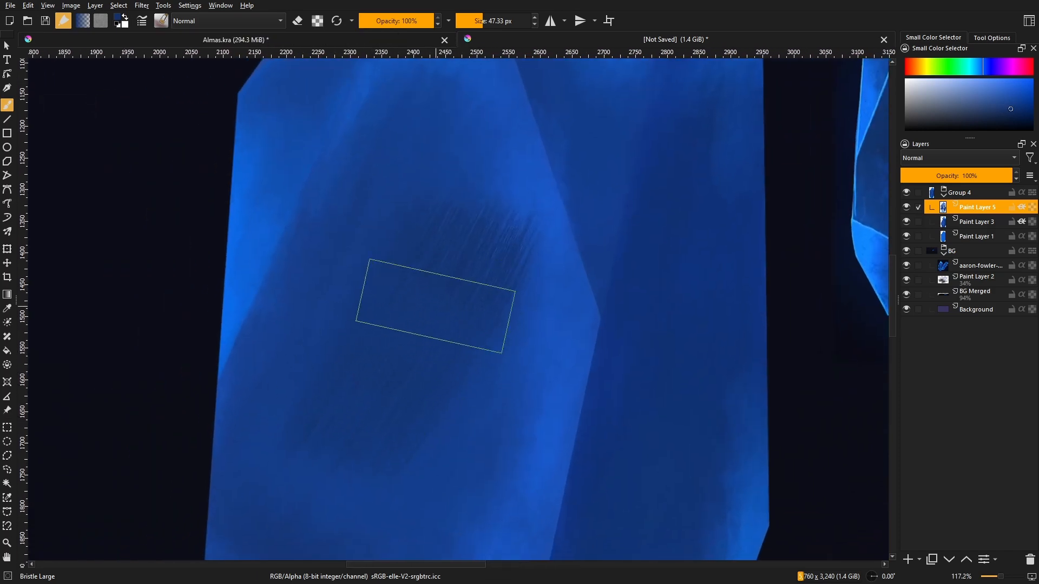
{"action": "mouse_move", "coordinate": [484, 247]}
{"action": "left_mouse_down"}
{"action": "mouse_move", "coordinate": [389, 349]}
{"action": "mouse_move", "coordinate": [436, 290]}
{"action": "left_mouse_up"}
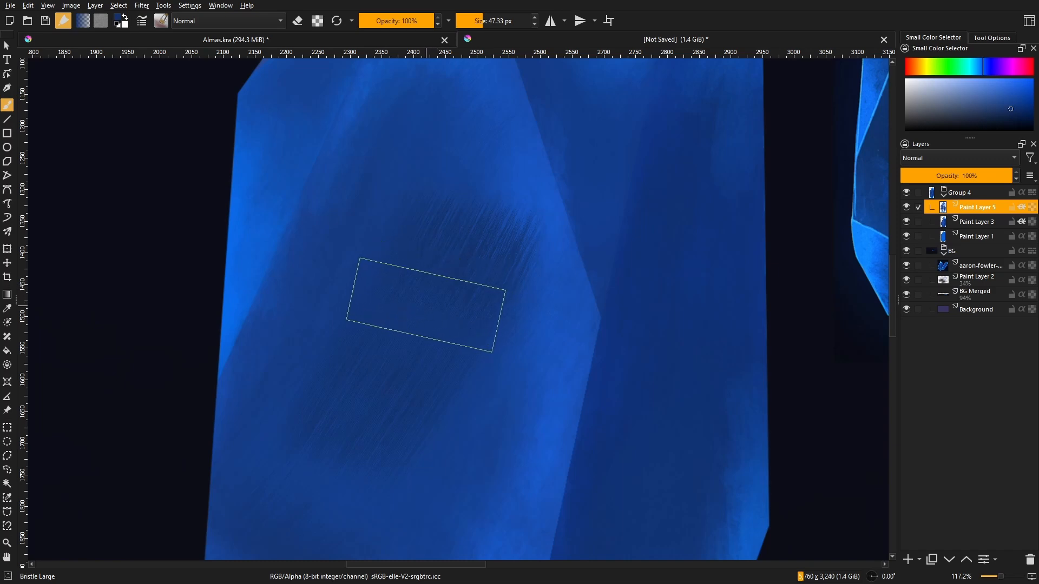
{"action": "key", "text": "ctrl+z"}
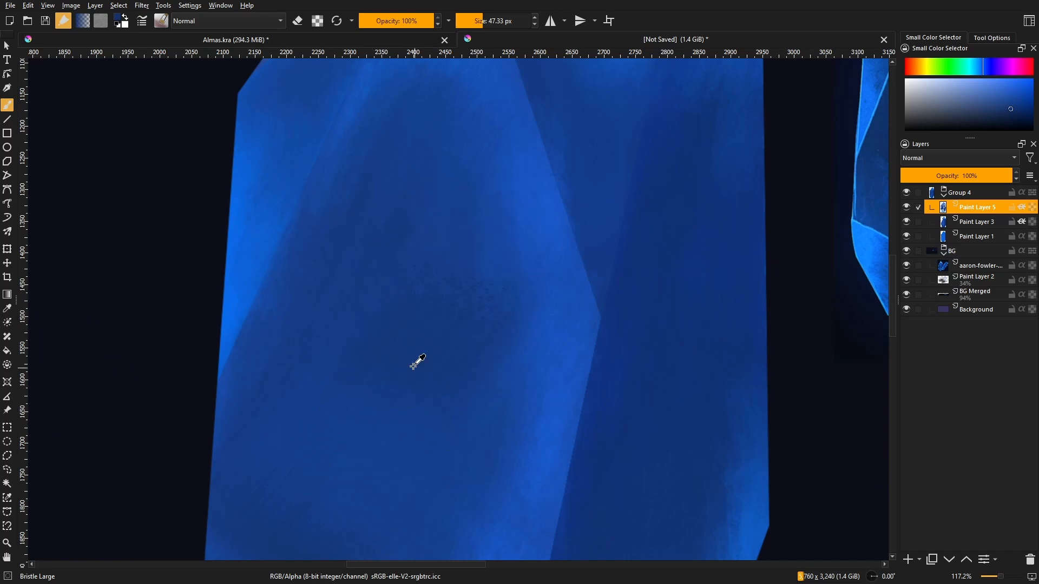
{"action": "mouse_move", "coordinate": [391, 341]}
{"action": "left_mouse_down"}
{"action": "mouse_move", "coordinate": [447, 392]}
{"action": "mouse_move", "coordinate": [520, 318]}
{"action": "mouse_move", "coordinate": [438, 374]}
{"action": "left_mouse_up"}
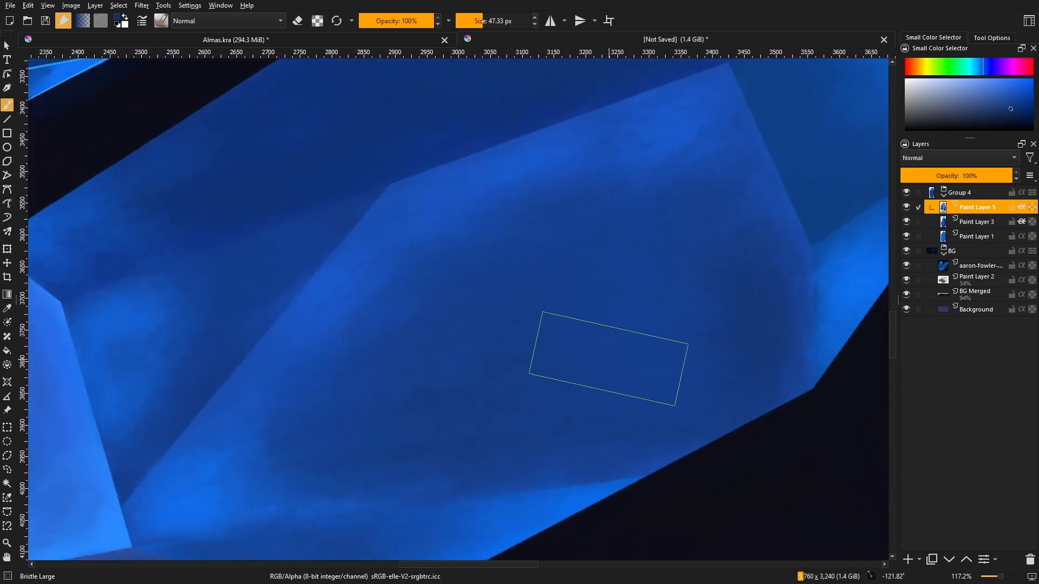
{"action": "mouse_move", "coordinate": [607, 352]}
{"action": "left_mouse_down"}
{"action": "mouse_move", "coordinate": [547, 431]}
{"action": "mouse_move", "coordinate": [364, 417]}
{"action": "left_mouse_up"}
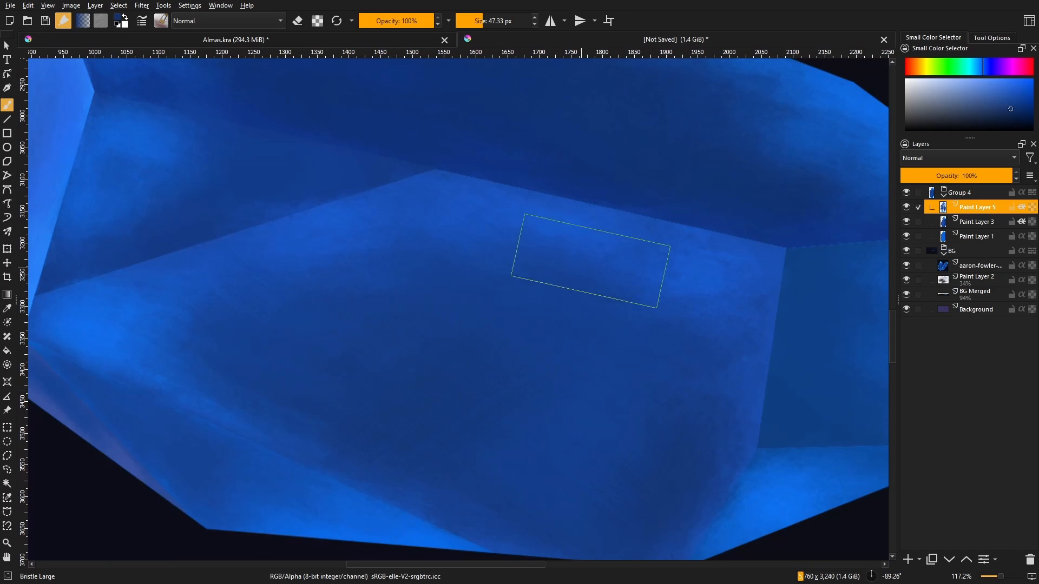
{"action": "mouse_move", "coordinate": [557, 261]}
{"action": "left_mouse_down"}
{"action": "mouse_move", "coordinate": [553, 338]}
{"action": "mouse_move", "coordinate": [487, 404]}
{"action": "mouse_move", "coordinate": [479, 368]}
{"action": "mouse_move", "coordinate": [344, 413]}
{"action": "left_mouse_up"}
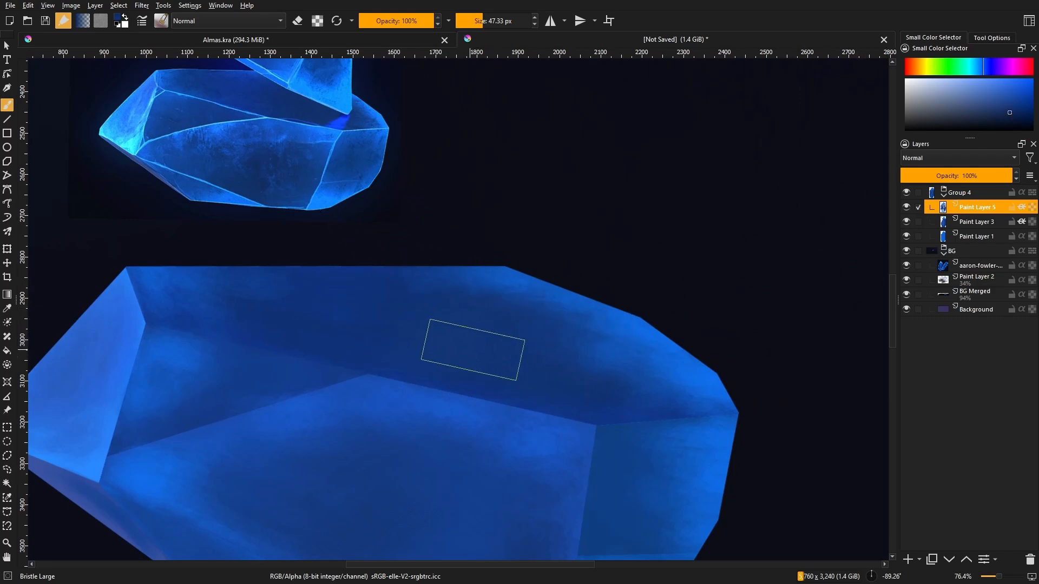
- Shade the middle of the long right side facet with a darker blue using the Bristle Large brush
{"action": "left_click_drag", "start_coordinate": [579, 368], "coordinate": [414, 437]}
{"action": "left_click_drag", "start_coordinate": [414, 437], "coordinate": [457, 384]}
{"action": "mouse_move", "coordinate": [482, 417]}
{"action": "left_mouse_down"}
{"action": "mouse_move", "coordinate": [468, 417]}
{"action": "mouse_move", "coordinate": [589, 343]}
{"action": "mouse_move", "coordinate": [541, 390]}
{"action": "left_mouse_up"}
- Sample a dark blue and refine the triangular facet below the cap with a Bristle Large brush of about 19 px
{"action": "left_click", "coordinate": [563, 370], "text": "ctrl"}
{"action": "left_click_drag", "start_coordinate": [548, 325], "coordinate": [550, 327]}
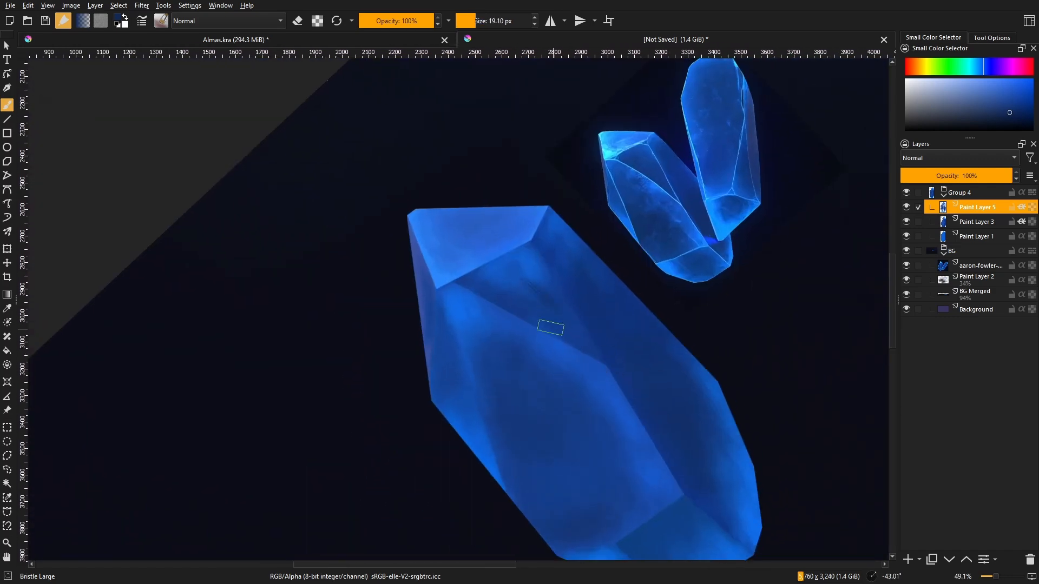
{"action": "left_click_drag", "start_coordinate": [584, 357], "coordinate": [583, 344]}
{"action": "left_click_drag", "start_coordinate": [520, 353], "coordinate": [502, 372]}
{"action": "mouse_move", "coordinate": [454, 412]}
{"action": "left_mouse_down"}
{"action": "mouse_move", "coordinate": [445, 394]}
{"action": "mouse_move", "coordinate": [464, 348]}
{"action": "left_mouse_up"}
- Sample a lighter blue and refine the cap facet and the left side facet with the 19 px bristle brush
{"action": "left_click", "coordinate": [471, 390], "text": "ctrl"}
{"action": "left_click_drag", "start_coordinate": [477, 310], "coordinate": [391, 488]}
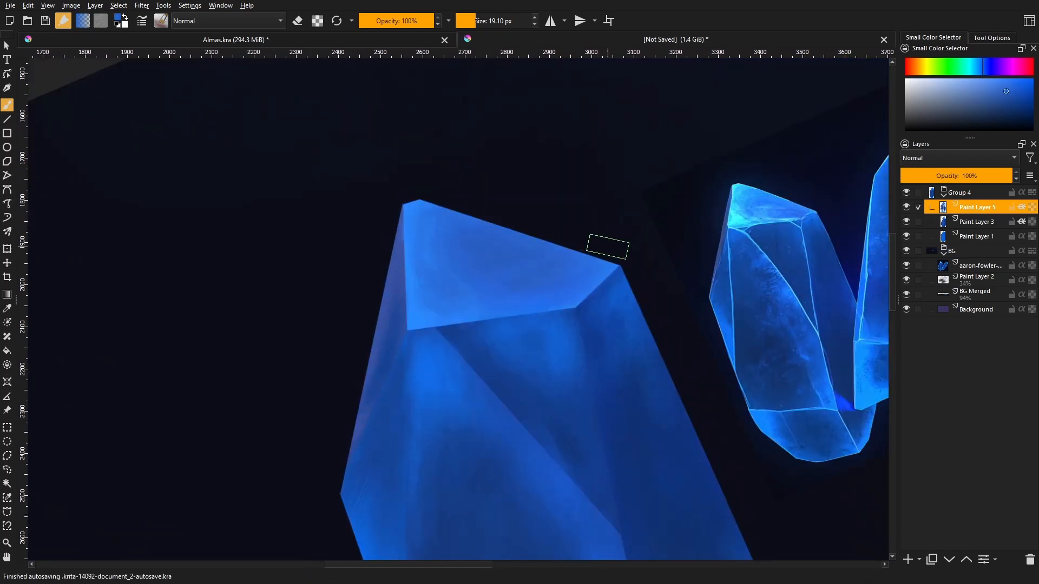
{"action": "mouse_move", "coordinate": [655, 348]}
{"action": "left_mouse_down"}
{"action": "mouse_move", "coordinate": [566, 292]}
{"action": "mouse_move", "coordinate": [516, 402]}
{"action": "left_mouse_up"}
- Blend the upper facets below the cap using several blues sampled from the crystal
{"action": "left_click", "coordinate": [445, 415], "text": "ctrl"}
{"action": "left_click", "coordinate": [411, 341], "text": "ctrl"}
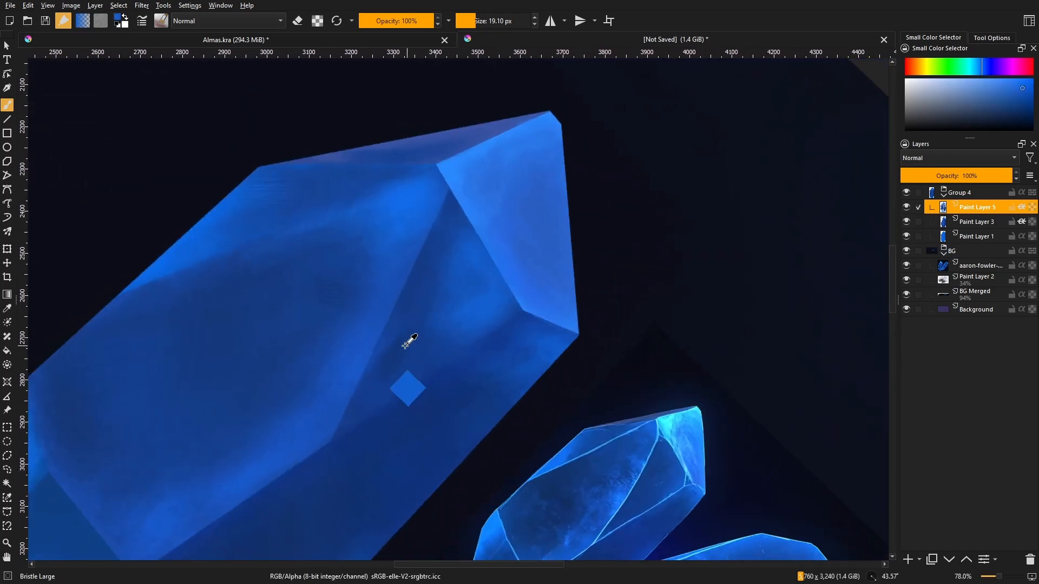
{"action": "left_click_drag", "start_coordinate": [298, 390], "coordinate": [494, 294]}
{"action": "mouse_move", "coordinate": [465, 379]}
{"action": "left_mouse_down"}
{"action": "mouse_move", "coordinate": [465, 363]}
{"action": "mouse_move", "coordinate": [460, 385]}
{"action": "mouse_move", "coordinate": [487, 406]}
{"action": "left_mouse_up"}
{"action": "left_click", "coordinate": [435, 374], "text": "ctrl"}
{"action": "left_click_drag", "start_coordinate": [526, 324], "coordinate": [462, 413]}
- Reset the canvas rotation and brush a mid blue along the front facet's right side at about 61 px
{"action": "key", "text": "5"}
{"action": "mouse_move", "coordinate": [484, 363]}
{"action": "left_mouse_down"}
{"action": "mouse_move", "coordinate": [480, 401]}
{"action": "mouse_move", "coordinate": [478, 364]}
{"action": "mouse_move", "coordinate": [508, 334]}
{"action": "mouse_move", "coordinate": [458, 333]}
{"action": "mouse_move", "coordinate": [455, 321]}
{"action": "left_mouse_up"}
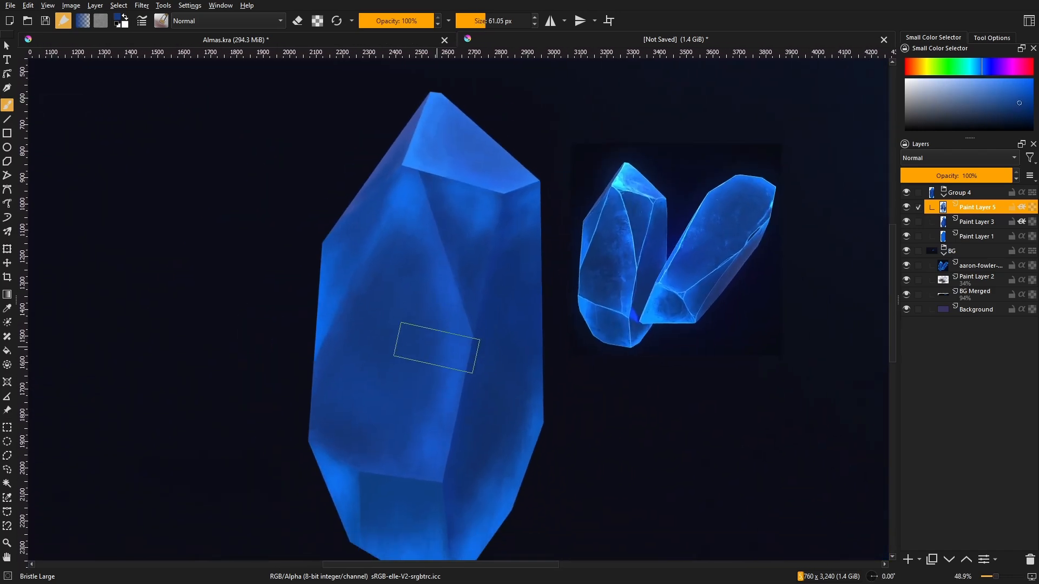
{"action": "left_click_drag", "start_coordinate": [445, 360], "coordinate": [445, 367]}
{"action": "left_click_drag", "start_coordinate": [445, 367], "coordinate": [445, 329]}
- Switch to the Bristle Texture brush and texture the lower right facet with a bright blue sampled from the reference
{"action": "left_click", "coordinate": [161, 21]}
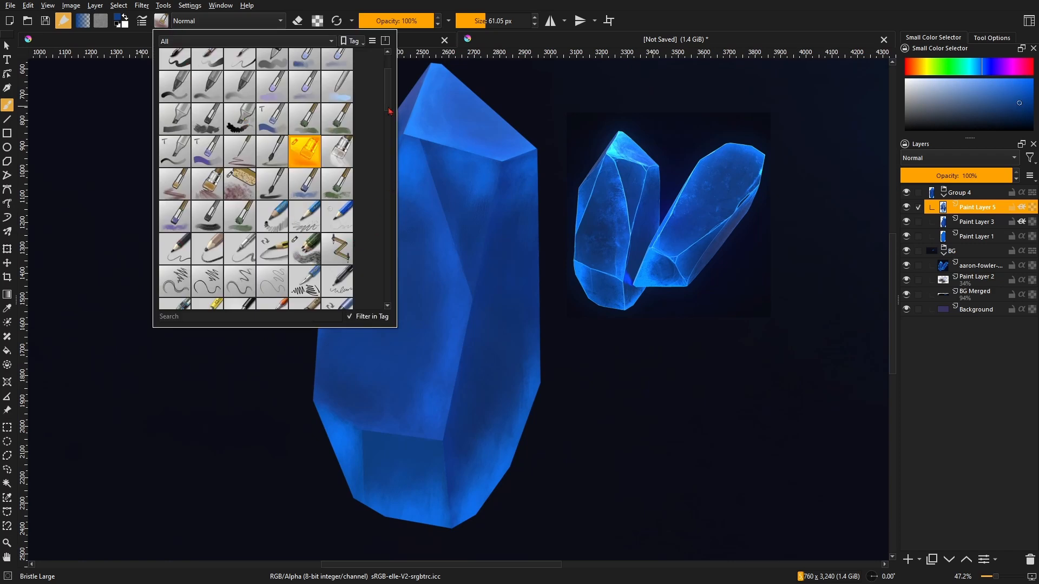
{"action": "mouse_move", "coordinate": [389, 111]}
{"action": "left_mouse_down"}
{"action": "mouse_move", "coordinate": [394, 132]}
{"action": "mouse_move", "coordinate": [395, 119]}
{"action": "left_mouse_up"}
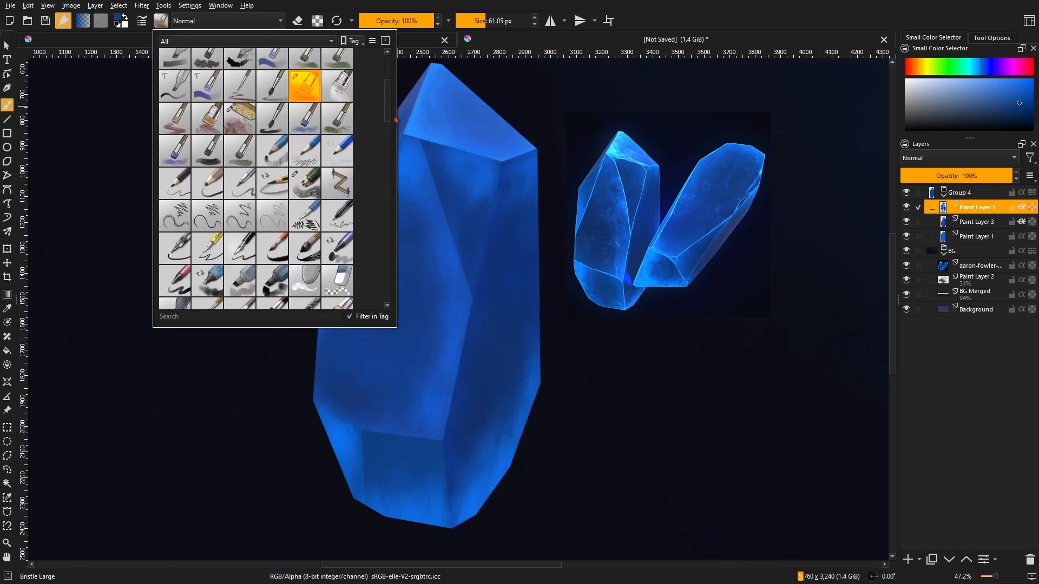
{"action": "left_click", "coordinate": [251, 129]}
{"action": "left_click", "coordinate": [639, 281], "text": "ctrl"}
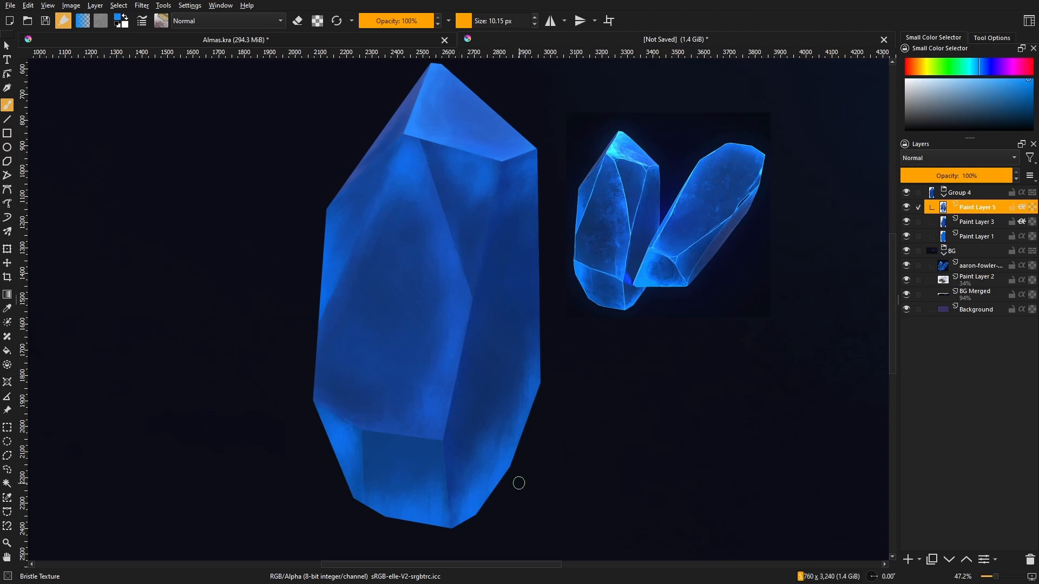
- Add a paint layer above Paint Layer 5 and test Bristle Texture strokes of about 58 px on the background
{"action": "left_click", "coordinate": [908, 560]}
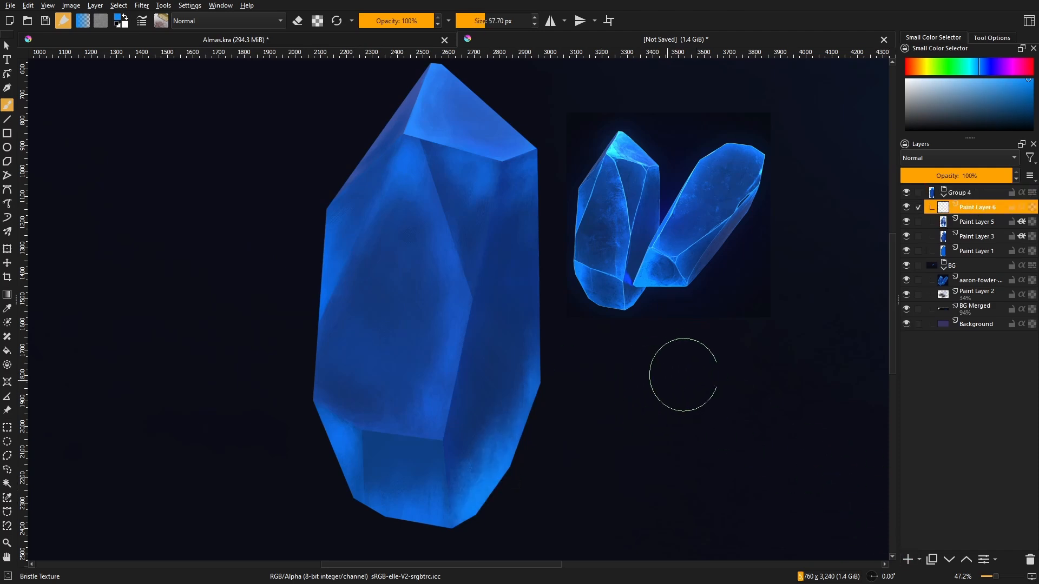
{"action": "left_click_drag", "start_coordinate": [774, 346], "coordinate": [672, 406]}
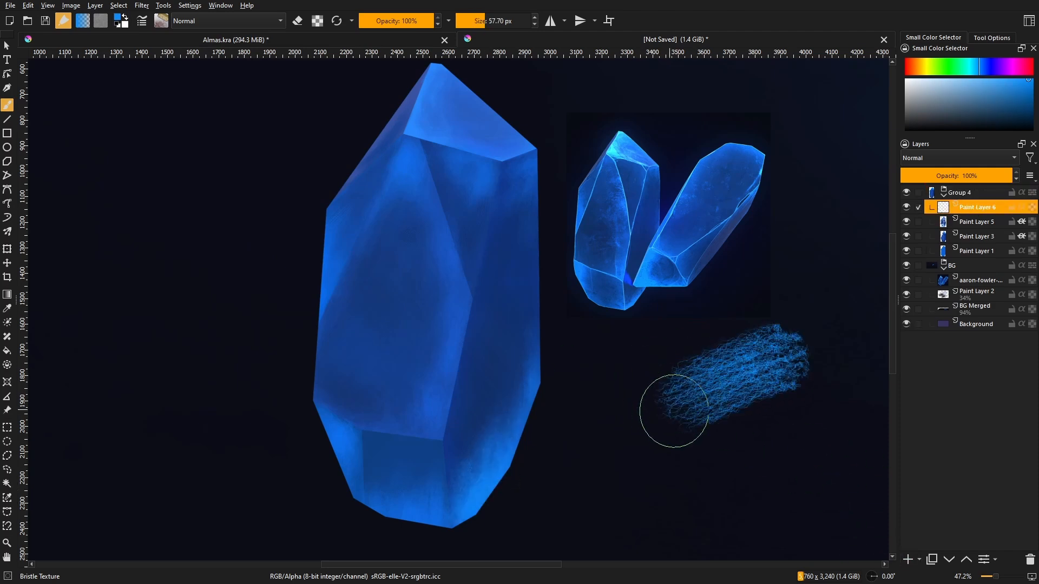
{"action": "key", "text": "ctrl+z"}
{"action": "mouse_move", "coordinate": [738, 366]}
{"action": "left_mouse_down"}
{"action": "mouse_move", "coordinate": [718, 377]}
{"action": "mouse_move", "coordinate": [712, 402]}
{"action": "left_mouse_up"}
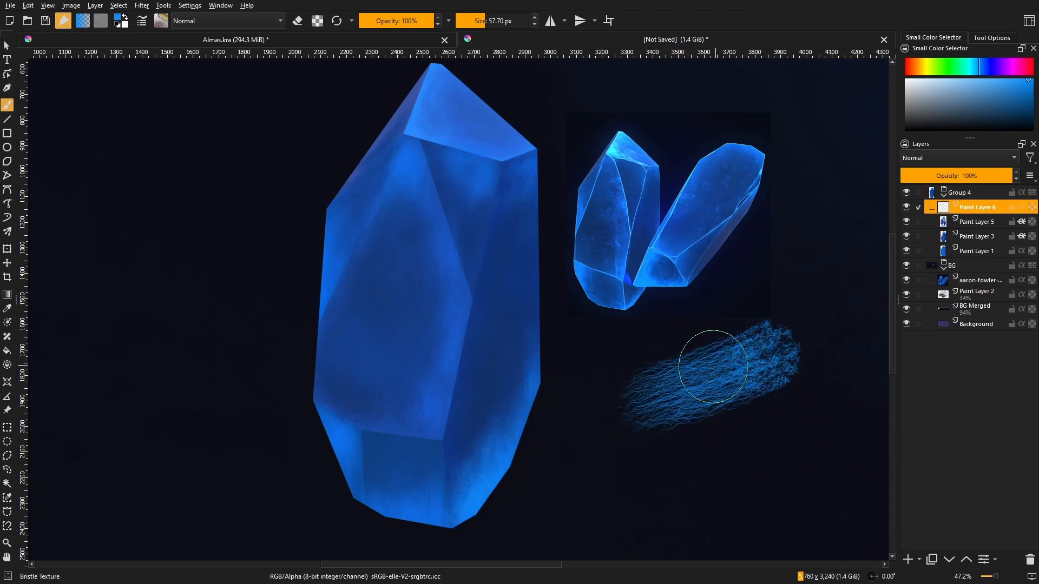
{"action": "key", "text": "ctrl+z"}
- Sample a bright blue and, on Paint Layer 5, texture the crystal's lower left facets with a brush of about 25 px
{"action": "left_click_drag", "start_coordinate": [472, 501], "coordinate": [503, 395], "text": "ctrl"}
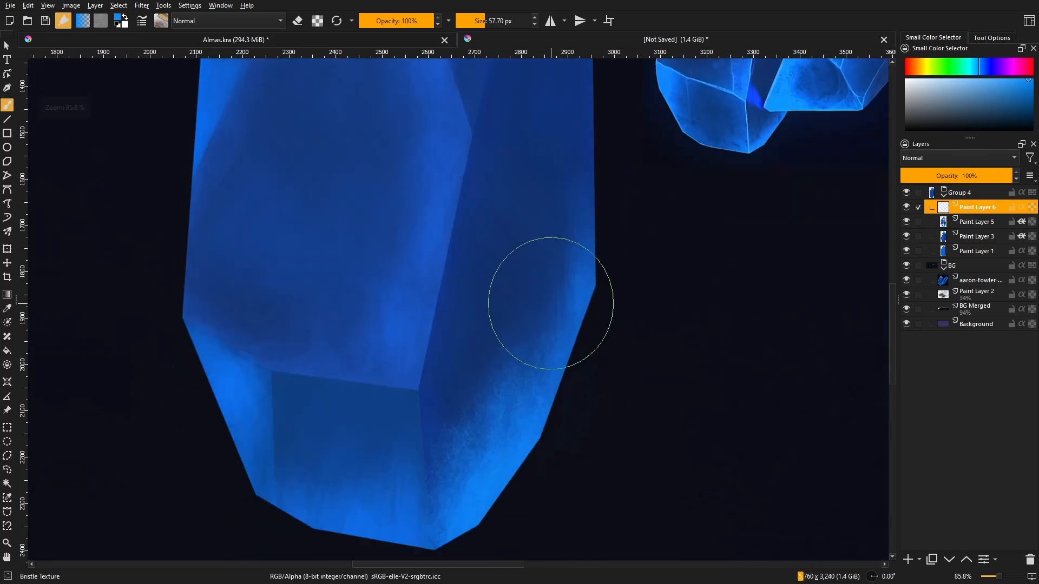
{"action": "left_click_drag", "start_coordinate": [571, 336], "coordinate": [544, 409], "text": "ctrl"}
{"action": "left_click_drag", "start_coordinate": [540, 409], "coordinate": [521, 409], "text": "shift"}
{"action": "left_click_drag", "start_coordinate": [355, 385], "coordinate": [400, 378]}
{"action": "left_click", "coordinate": [679, 167], "text": "ctrl"}
{"action": "left_click_drag", "start_coordinate": [544, 286], "coordinate": [547, 286], "text": "shift"}
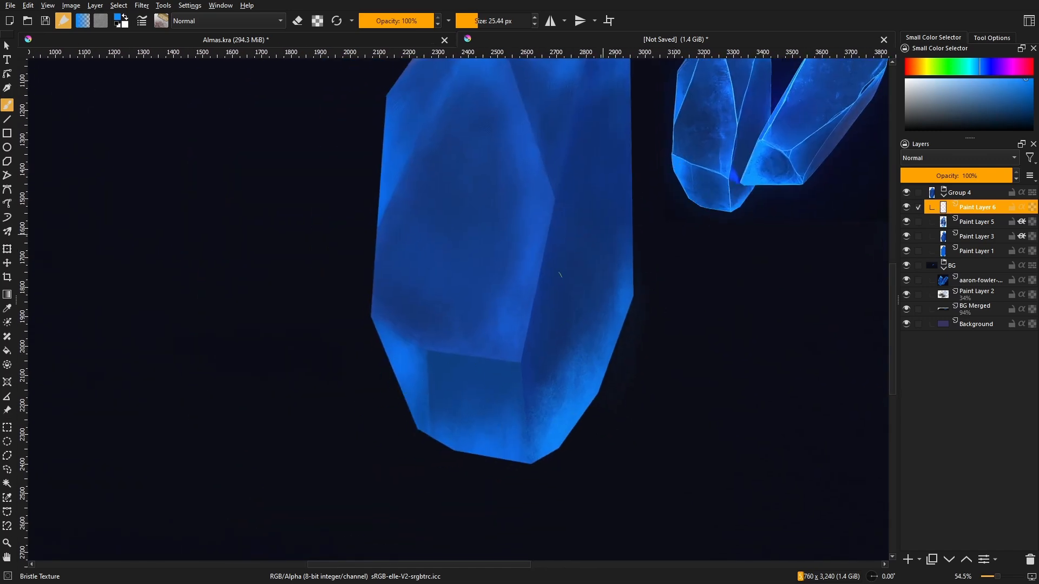
{"action": "left_click", "coordinate": [977, 222]}
{"action": "key", "text": "ctrl+z"}
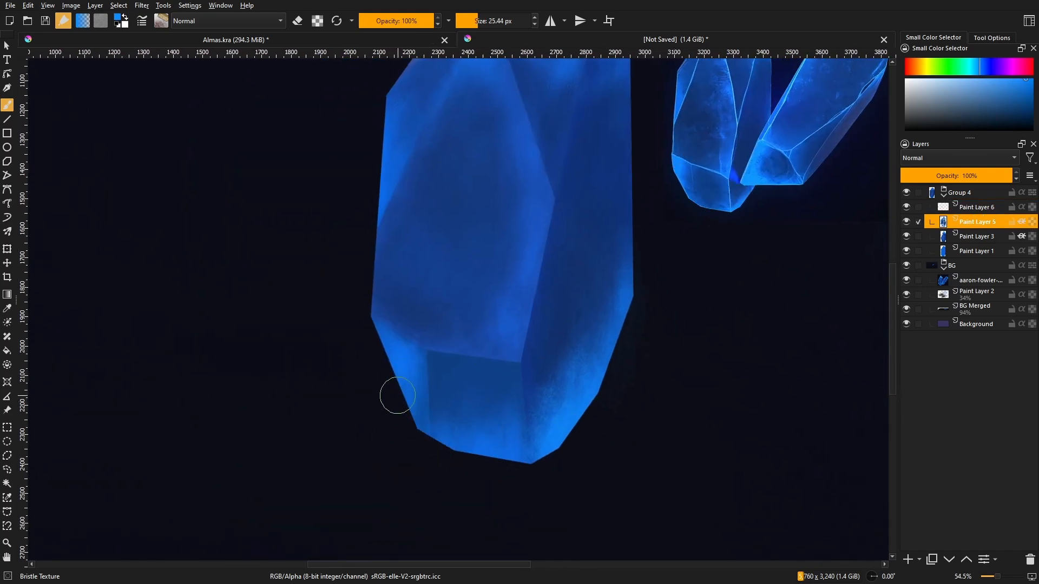
{"action": "left_click_drag", "start_coordinate": [470, 465], "coordinate": [412, 453]}
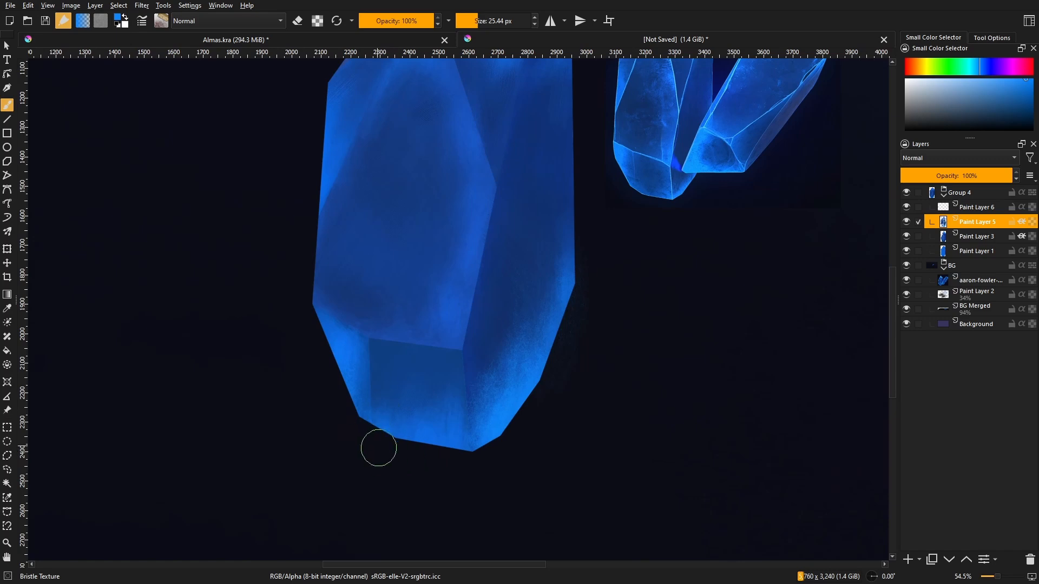
{"action": "left_click_drag", "start_coordinate": [371, 335], "coordinate": [417, 448]}
- Add bright blue bristle texture to the lower right corner of the large front facet
{"action": "left_click_drag", "start_coordinate": [490, 445], "coordinate": [423, 444]}
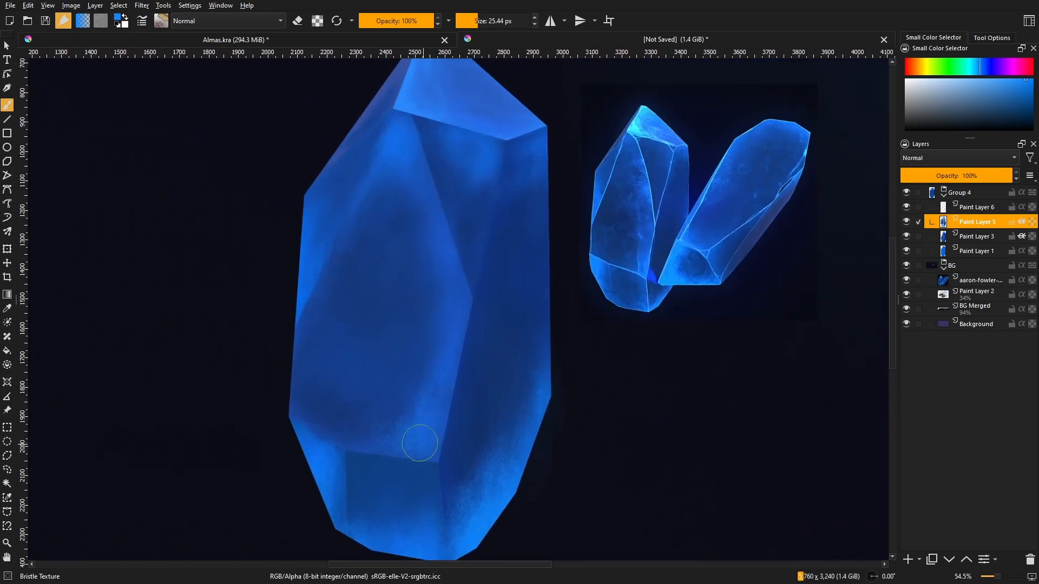
{"action": "left_click_drag", "start_coordinate": [446, 387], "coordinate": [408, 483]}
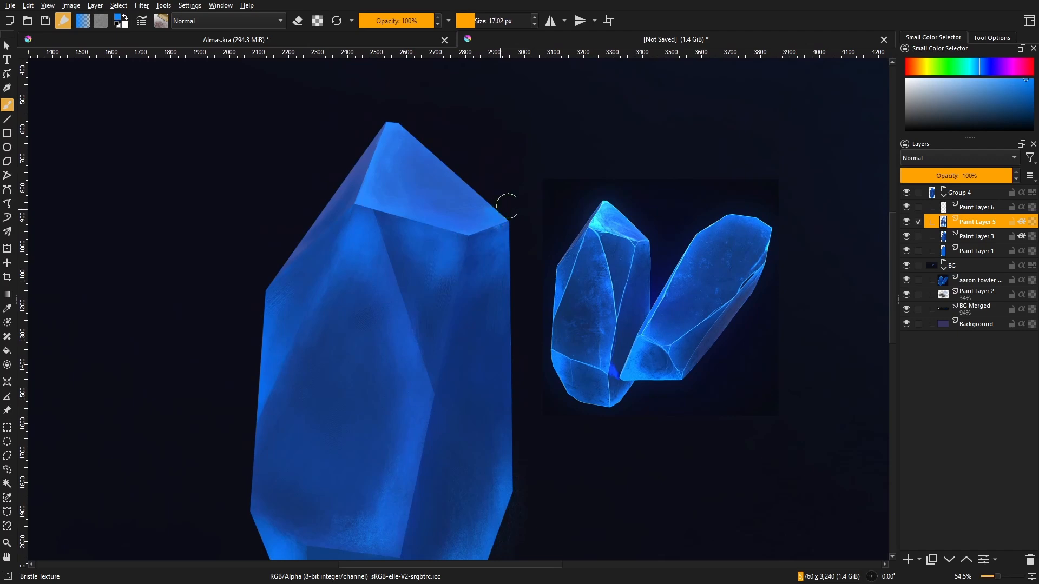
{"action": "scroll", "coordinate": [503, 210], "scroll_direction": "up", "scroll_amount": 1}
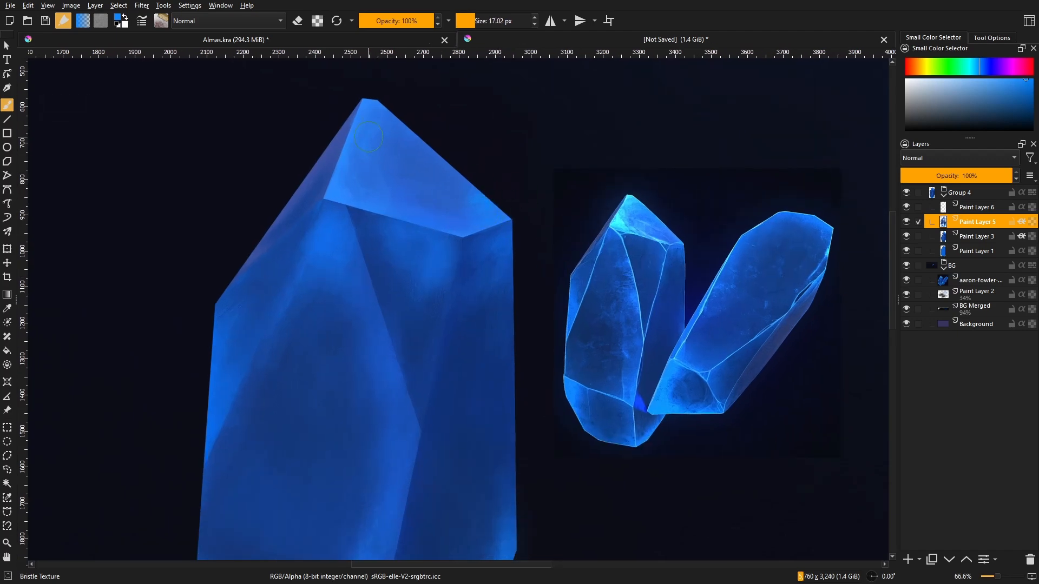
- Sample a bright cyan from the reference crystal's tip and texture the top facet's left side with a 17 px bristle brush
{"action": "left_click", "coordinate": [627, 216], "text": "ctrl"}
{"action": "left_click_drag", "start_coordinate": [355, 197], "coordinate": [362, 167]}
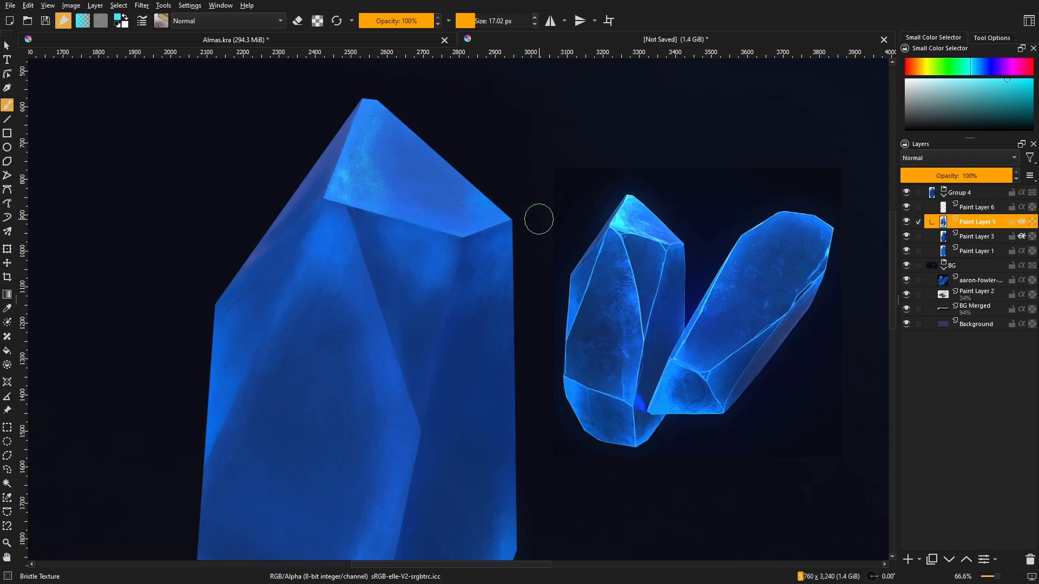
{"action": "mouse_move", "coordinate": [467, 271]}
{"action": "left_mouse_down"}
{"action": "mouse_move", "coordinate": [480, 241]}
{"action": "mouse_move", "coordinate": [477, 282]}
{"action": "left_mouse_up"}
- Sample a bright blue from the reference and add bristle texture along the large front facet's right edge
{"action": "left_click", "coordinate": [622, 268], "text": "ctrl"}
{"action": "left_click_drag", "start_coordinate": [545, 219], "coordinate": [338, 277]}
{"action": "left_click_drag", "start_coordinate": [491, 323], "coordinate": [497, 323]}
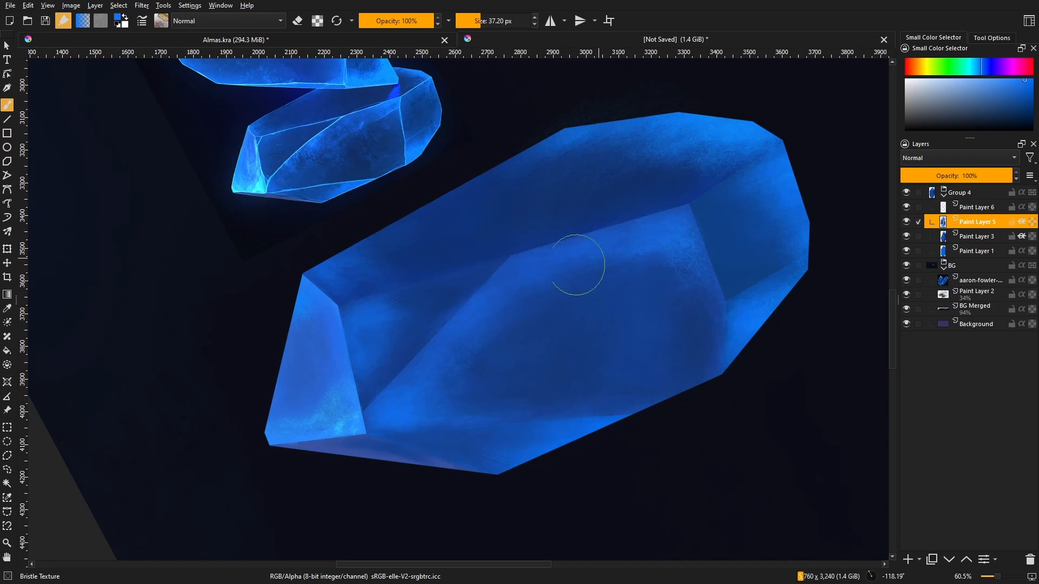
{"action": "key", "text": "5"}
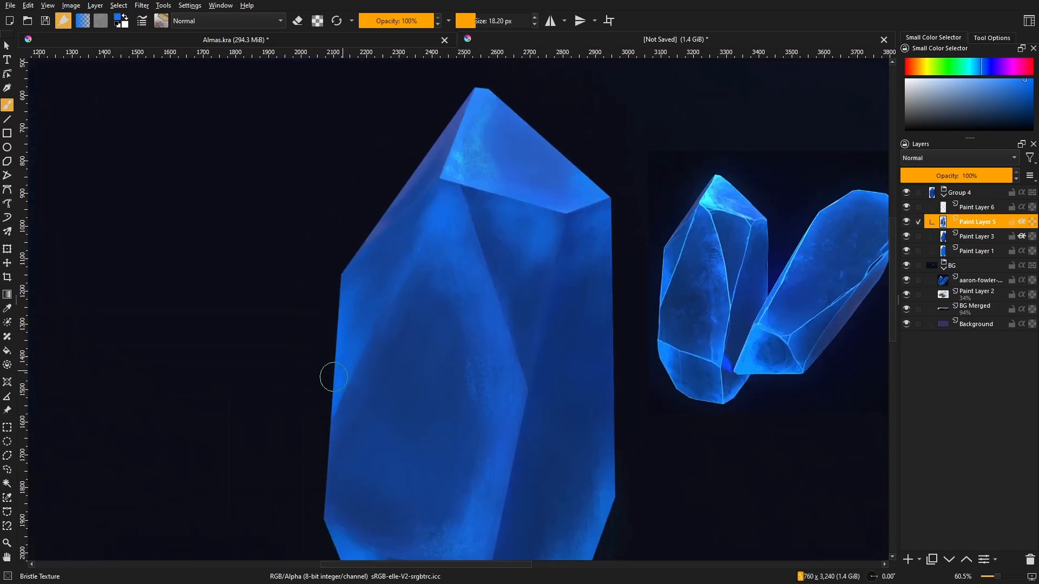
{"action": "mouse_move", "coordinate": [338, 314]}
{"action": "left_mouse_down"}
{"action": "mouse_move", "coordinate": [408, 309]}
{"action": "mouse_move", "coordinate": [336, 453]}
{"action": "mouse_move", "coordinate": [417, 399]}
{"action": "mouse_move", "coordinate": [434, 357]}
{"action": "mouse_move", "coordinate": [409, 306]}
{"action": "left_mouse_up"}
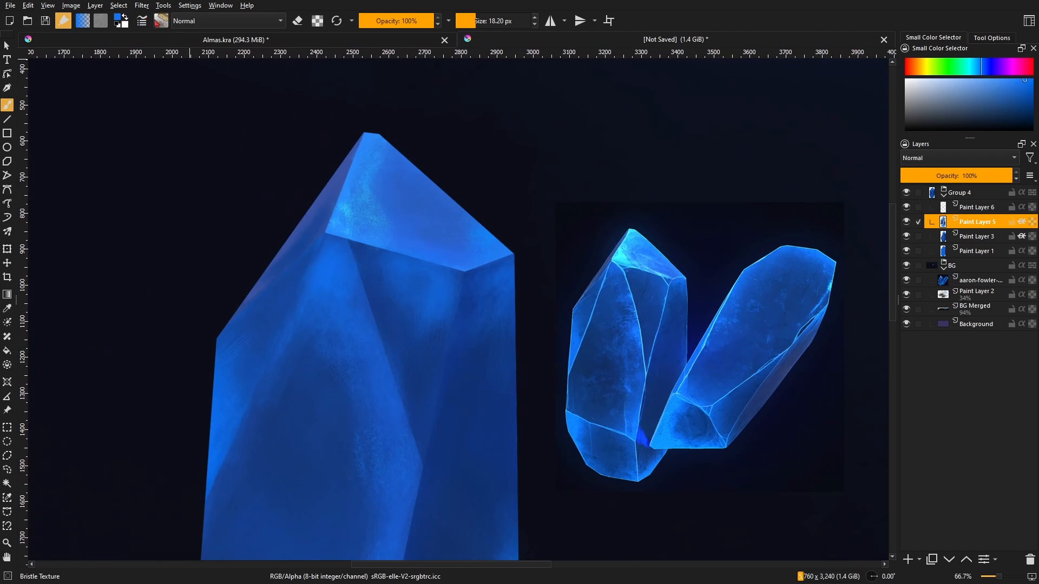
- Switch to the Texture Big brush and texture the large front facet with sampled darker blues at about 287 px
{"action": "left_click", "coordinate": [161, 23]}
{"action": "scroll", "coordinate": [270, 178], "scroll_direction": "down", "scroll_amount": 3}
{"action": "left_click", "coordinate": [234, 162]}
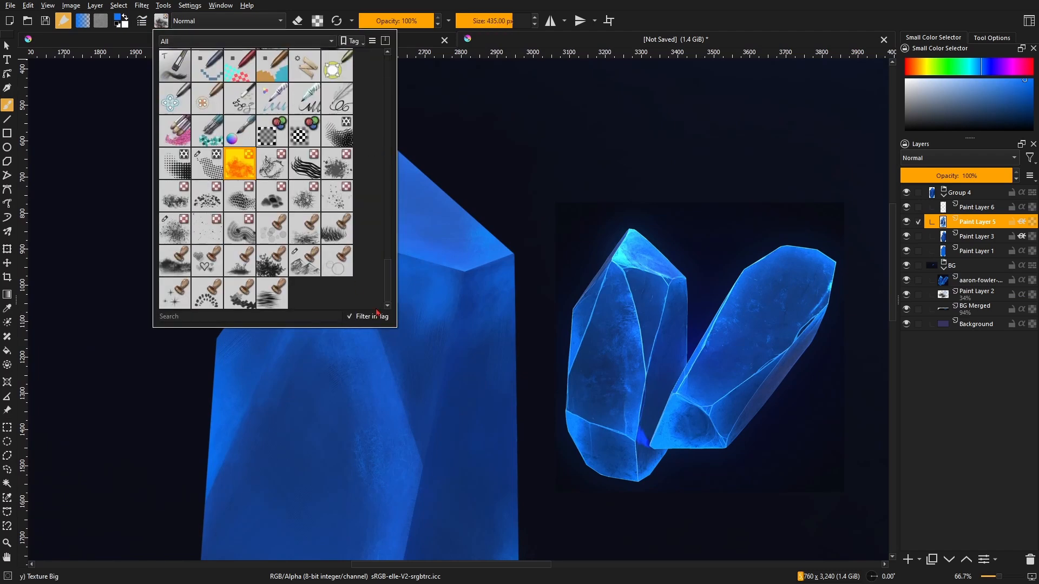
{"action": "left_click_drag", "start_coordinate": [410, 424], "coordinate": [433, 374]}
{"action": "left_click_drag", "start_coordinate": [409, 389], "coordinate": [373, 389]}
{"action": "left_click_drag", "start_coordinate": [303, 466], "coordinate": [390, 397]}
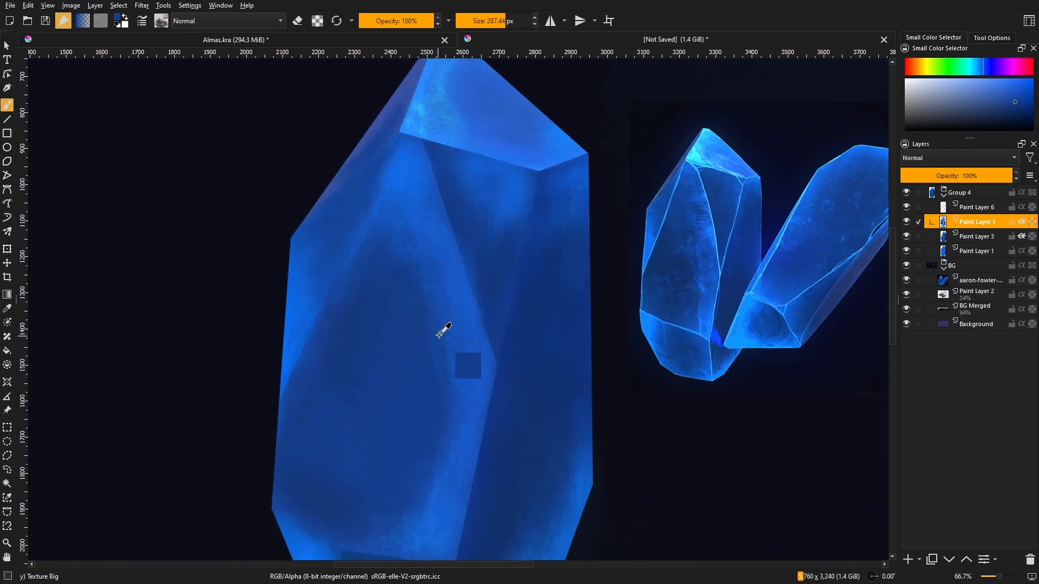
{"action": "left_click", "coordinate": [350, 512], "text": "ctrl"}
{"action": "mouse_move", "coordinate": [404, 420]}
{"action": "left_mouse_down"}
{"action": "mouse_move", "coordinate": [422, 397]}
{"action": "mouse_move", "coordinate": [404, 410]}
{"action": "mouse_move", "coordinate": [395, 446]}
{"action": "left_mouse_up"}
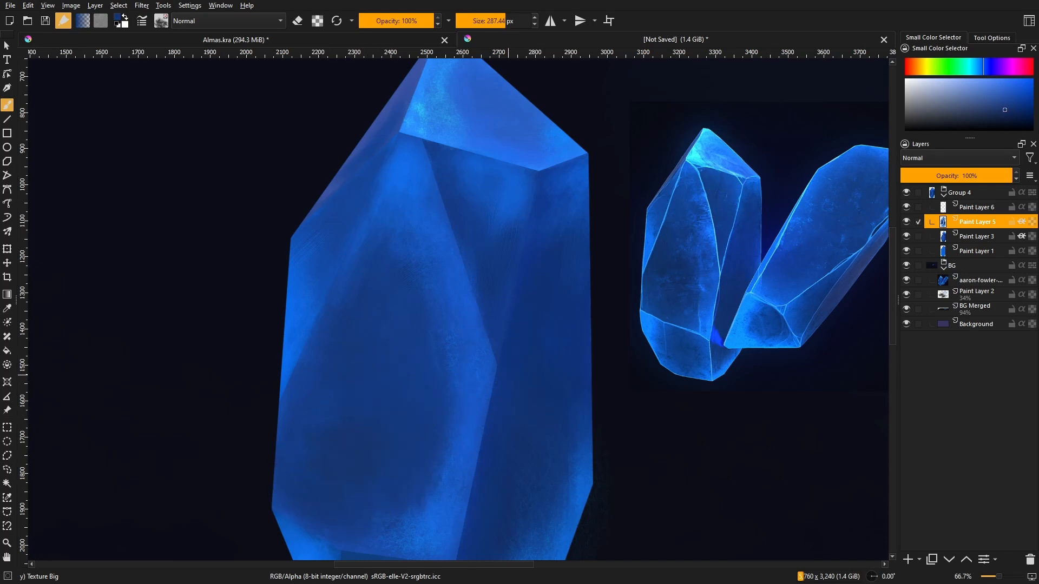
- Sample a blue from the crystal and deepen the front facet's lower left area with a Texture Big brush of about 226 px
{"action": "left_click", "coordinate": [501, 371], "text": "ctrl"}
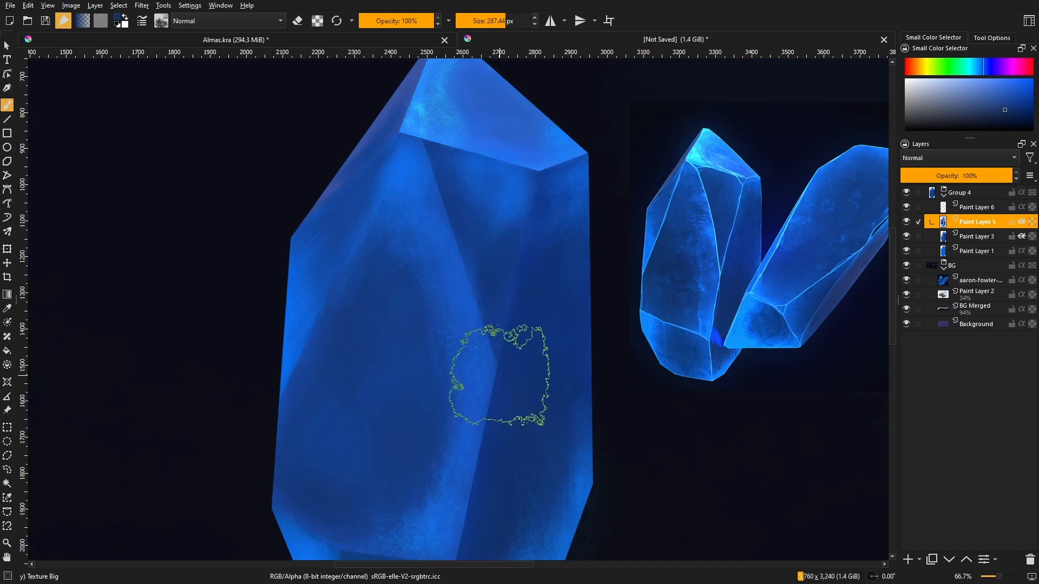
{"action": "scroll", "coordinate": [499, 372], "scroll_direction": "down", "scroll_amount": 1}
{"action": "left_click_drag", "start_coordinate": [440, 394], "coordinate": [410, 344], "text": "shift"}
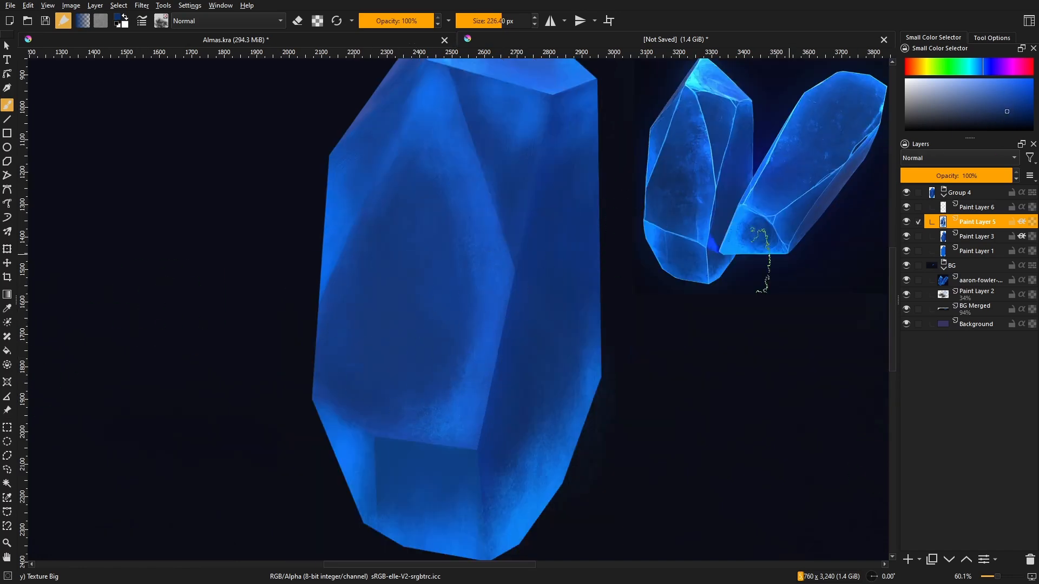
{"action": "mouse_move", "coordinate": [409, 309]}
{"action": "left_mouse_down"}
{"action": "mouse_move", "coordinate": [395, 336]}
{"action": "mouse_move", "coordinate": [429, 225]}
{"action": "mouse_move", "coordinate": [406, 213]}
{"action": "mouse_move", "coordinate": [430, 292]}
{"action": "left_mouse_up"}
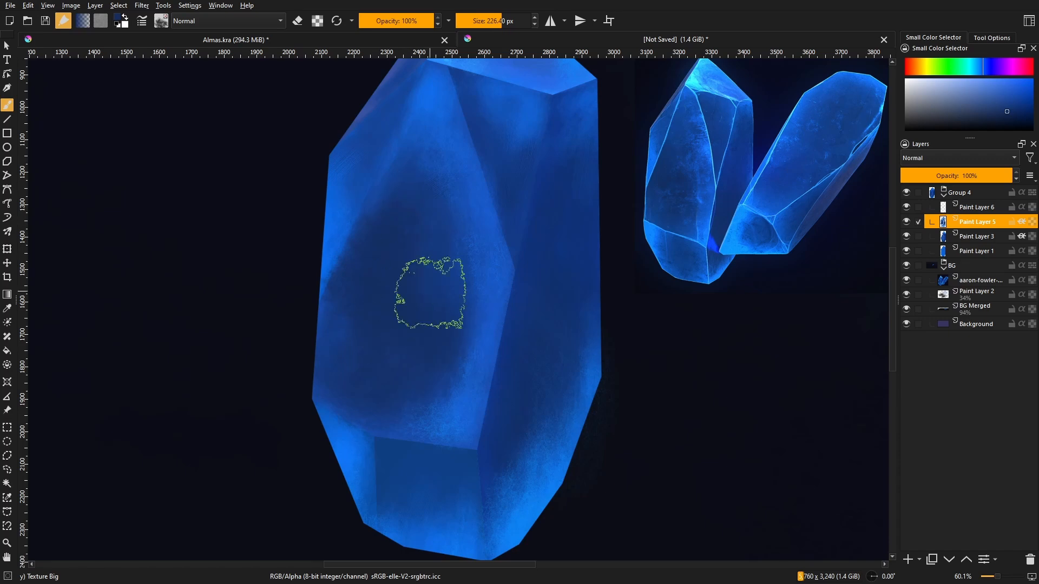
- Sample a darker blue and shade the large front facet's center with Texture Big strokes, starting at about 284 px
{"action": "key", "text": "bracketright"}
{"action": "key", "text": "bracketright"}
{"action": "left_click_drag", "start_coordinate": [533, 302], "coordinate": [414, 343]}
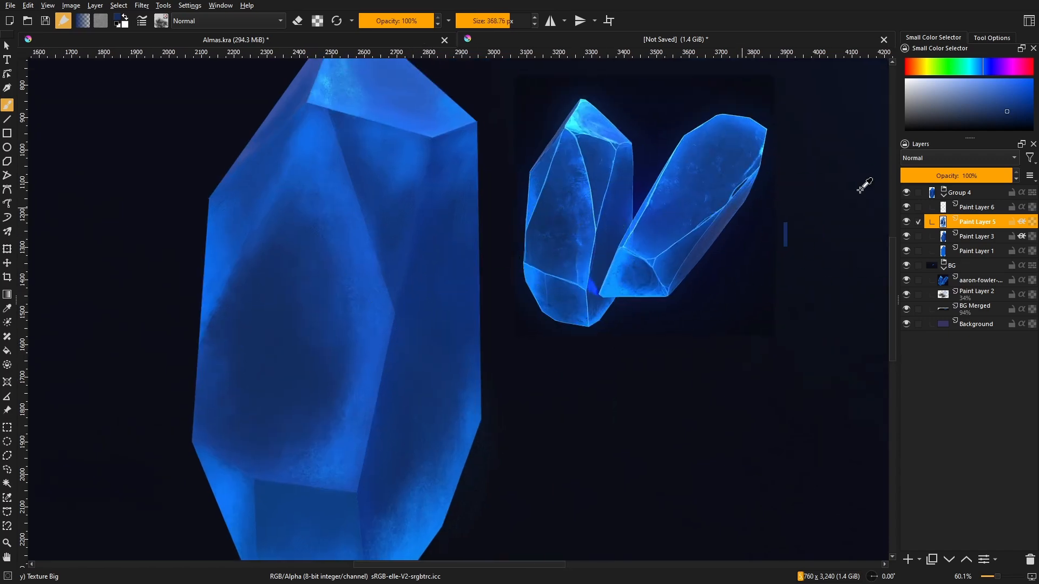
{"action": "left_click", "coordinate": [864, 185], "text": "ctrl"}
{"action": "key", "text": "bracketleft"}
{"action": "mouse_move", "coordinate": [252, 330]}
{"action": "left_mouse_down"}
{"action": "mouse_move", "coordinate": [294, 322]}
{"action": "mouse_move", "coordinate": [319, 231]}
{"action": "mouse_move", "coordinate": [310, 260]}
{"action": "left_mouse_up"}
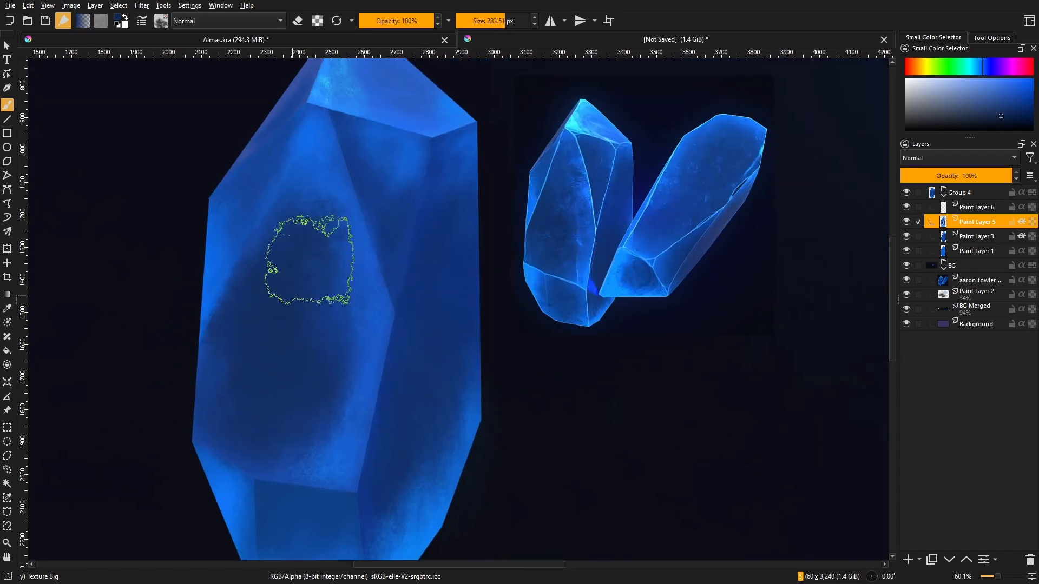
{"action": "key", "text": "bracketleft"}
{"action": "key", "text": "bracketleft"}
{"action": "left_click_drag", "start_coordinate": [288, 209], "coordinate": [316, 319]}
{"action": "left_click_drag", "start_coordinate": [317, 347], "coordinate": [427, 275]}
{"action": "mouse_move", "coordinate": [361, 344]}
{"action": "left_mouse_down"}
{"action": "mouse_move", "coordinate": [345, 330]}
{"action": "mouse_move", "coordinate": [299, 371]}
{"action": "left_mouse_up"}
{"action": "left_click_drag", "start_coordinate": [362, 225], "coordinate": [390, 230]}
{"action": "mouse_move", "coordinate": [418, 332]}
{"action": "left_mouse_down"}
{"action": "mouse_move", "coordinate": [289, 337]}
{"action": "mouse_move", "coordinate": [354, 309]}
{"action": "left_mouse_up"}
- Add dark blue texture patches to the top facet and the upper right facets with a smaller Texture Big brush
{"action": "key", "text": "bracketleft"}
{"action": "left_click_drag", "start_coordinate": [281, 434], "coordinate": [259, 436]}
{"action": "mouse_move", "coordinate": [371, 350]}
{"action": "left_mouse_down"}
{"action": "mouse_move", "coordinate": [350, 407]}
{"action": "mouse_move", "coordinate": [376, 280]}
{"action": "left_mouse_up"}
{"action": "mouse_move", "coordinate": [393, 157]}
{"action": "left_mouse_down"}
{"action": "mouse_move", "coordinate": [344, 238]}
{"action": "mouse_move", "coordinate": [361, 346]}
{"action": "left_mouse_up"}
{"action": "mouse_move", "coordinate": [284, 214]}
{"action": "left_mouse_down"}
{"action": "mouse_move", "coordinate": [308, 216]}
{"action": "mouse_move", "coordinate": [300, 222]}
{"action": "left_mouse_up"}
{"action": "mouse_move", "coordinate": [330, 136]}
{"action": "left_mouse_down"}
{"action": "mouse_move", "coordinate": [359, 234]}
{"action": "mouse_move", "coordinate": [344, 218]}
{"action": "left_mouse_up"}
{"action": "left_click_drag", "start_coordinate": [324, 281], "coordinate": [452, 225]}
{"action": "left_click_drag", "start_coordinate": [303, 288], "coordinate": [316, 272]}
- Darken the middle of the left, right and bottom facets with smaller dark blue Texture Big strokes
{"action": "key", "text": "bracketleft"}
{"action": "key", "text": "bracketleft"}
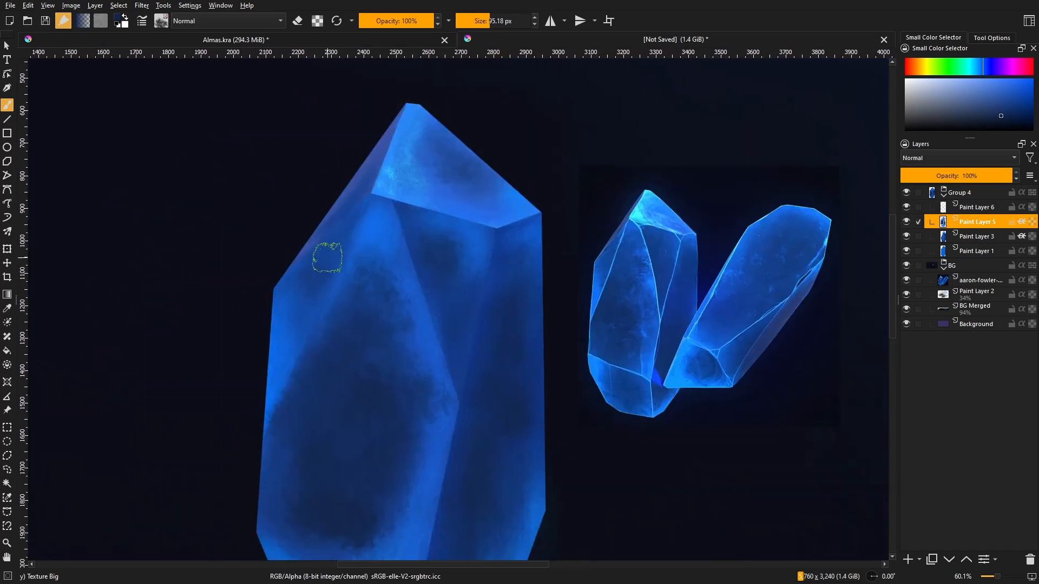
{"action": "left_click_drag", "start_coordinate": [319, 433], "coordinate": [306, 262]}
{"action": "left_click_drag", "start_coordinate": [400, 405], "coordinate": [322, 441]}
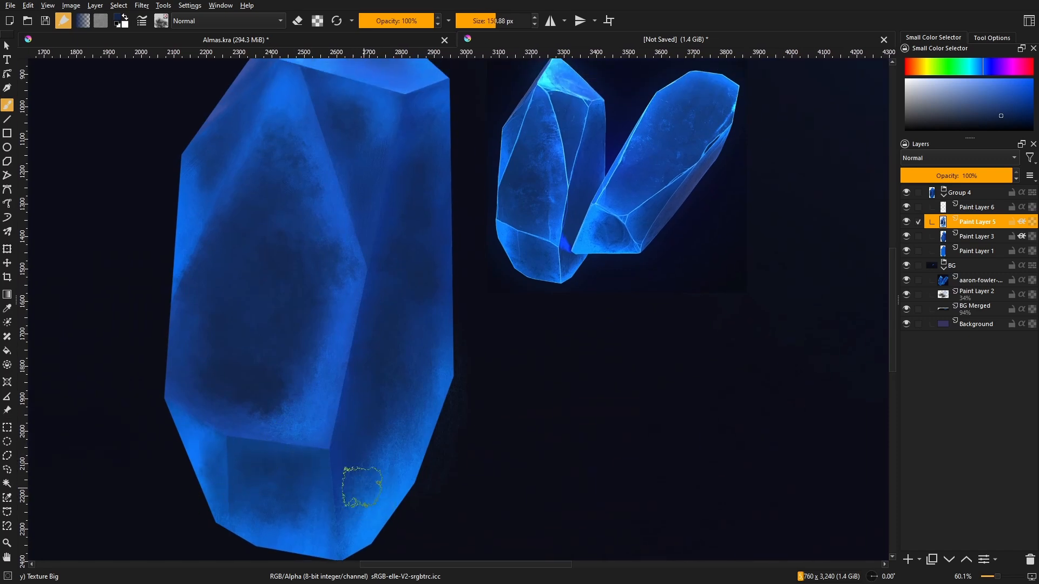
{"action": "left_click_drag", "start_coordinate": [402, 197], "coordinate": [345, 385]}
{"action": "mouse_move", "coordinate": [291, 364]}
{"action": "left_mouse_down"}
{"action": "mouse_move", "coordinate": [421, 316]}
{"action": "mouse_move", "coordinate": [381, 313]}
{"action": "left_mouse_up"}
- Sample bright blues and lighten the front facet's right edge with a Texture Big brush of about 150 px
{"action": "left_click", "coordinate": [397, 299], "text": "ctrl"}
{"action": "left_click_drag", "start_coordinate": [420, 409], "coordinate": [437, 411]}
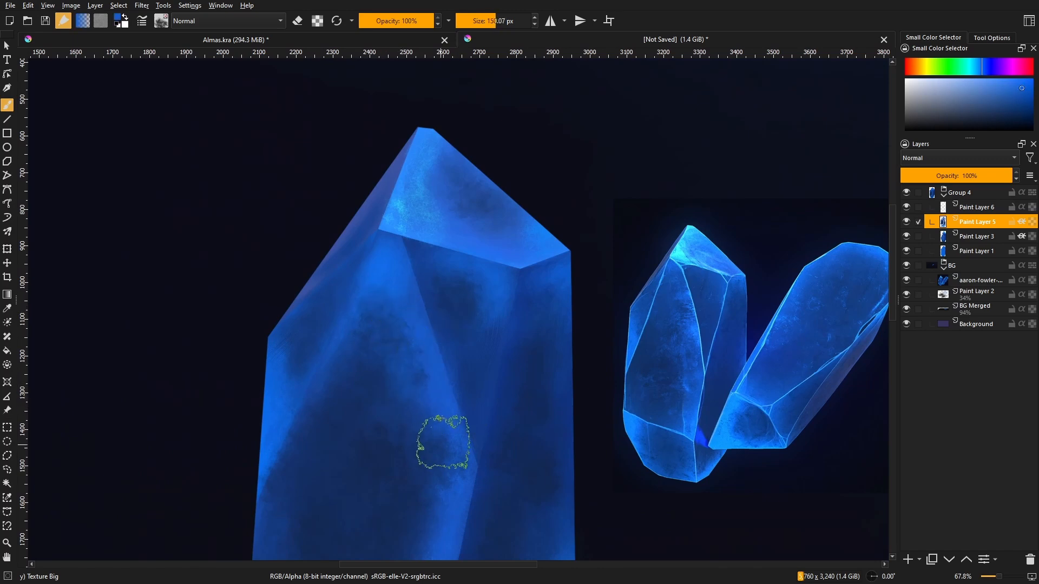
{"action": "left_click", "coordinate": [449, 512], "text": "ctrl"}
{"action": "left_click_drag", "start_coordinate": [441, 493], "coordinate": [452, 428]}
{"action": "left_click", "coordinate": [450, 341], "text": "ctrl"}
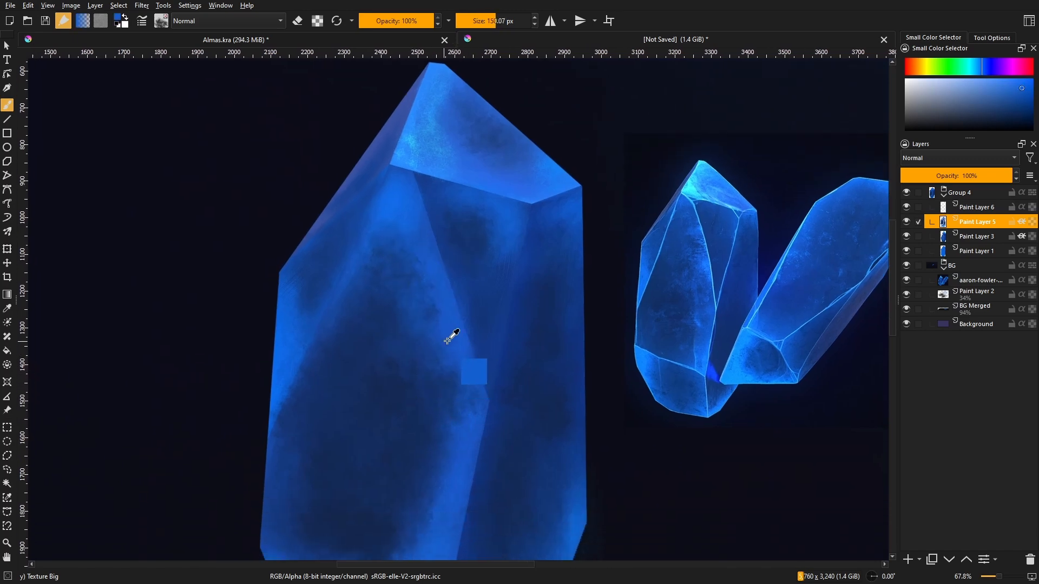
{"action": "left_click_drag", "start_coordinate": [415, 288], "coordinate": [427, 364]}
- Resize the Texture Big brush and break up the boundary between the front facet's dark center and bright right side
{"action": "left_click_drag", "start_coordinate": [441, 428], "coordinate": [502, 428], "text": "shift"}
{"action": "left_click_drag", "start_coordinate": [444, 372], "coordinate": [485, 294]}
{"action": "mouse_move", "coordinate": [482, 452]}
{"action": "left_mouse_down"}
{"action": "mouse_move", "coordinate": [466, 437]}
{"action": "mouse_move", "coordinate": [472, 416]}
{"action": "left_mouse_up"}
{"action": "left_click_drag", "start_coordinate": [477, 357], "coordinate": [465, 319]}
{"action": "mouse_move", "coordinate": [434, 448]}
{"action": "left_mouse_down"}
{"action": "mouse_move", "coordinate": [383, 445]}
{"action": "mouse_move", "coordinate": [383, 466]}
{"action": "left_mouse_up"}
{"action": "mouse_move", "coordinate": [456, 358]}
{"action": "left_mouse_down"}
{"action": "mouse_move", "coordinate": [466, 318]}
{"action": "mouse_move", "coordinate": [455, 401]}
{"action": "mouse_move", "coordinate": [431, 403]}
{"action": "mouse_move", "coordinate": [459, 489]}
{"action": "mouse_move", "coordinate": [482, 383]}
{"action": "mouse_move", "coordinate": [467, 382]}
{"action": "left_mouse_up"}
- Sample blues from the crystal and blend the light and dark shading across the large front facet
{"action": "left_click", "coordinate": [481, 382], "text": "ctrl"}
{"action": "left_click_drag", "start_coordinate": [431, 422], "coordinate": [430, 407], "text": "ctrl"}
{"action": "left_click", "coordinate": [431, 407], "text": "ctrl"}
{"action": "mouse_move", "coordinate": [430, 407]}
{"action": "left_mouse_down"}
{"action": "mouse_move", "coordinate": [444, 262]}
{"action": "mouse_move", "coordinate": [429, 318]}
{"action": "mouse_move", "coordinate": [383, 330]}
{"action": "mouse_move", "coordinate": [499, 328]}
{"action": "left_mouse_up"}
{"action": "left_click", "coordinate": [439, 268], "text": "ctrl"}
{"action": "mouse_move", "coordinate": [421, 331]}
{"action": "left_mouse_down", "text": "ctrl"}
{"action": "mouse_move", "coordinate": [437, 269]}
{"action": "mouse_move", "coordinate": [374, 268]}
{"action": "left_mouse_up", "text": "ctrl"}
- Reduce the brush to about 76 px and texture the left facet beside the large front facet with dark blue
{"action": "left_click_drag", "start_coordinate": [434, 160], "coordinate": [428, 160], "text": "shift"}
{"action": "left_click_drag", "start_coordinate": [417, 154], "coordinate": [365, 265]}
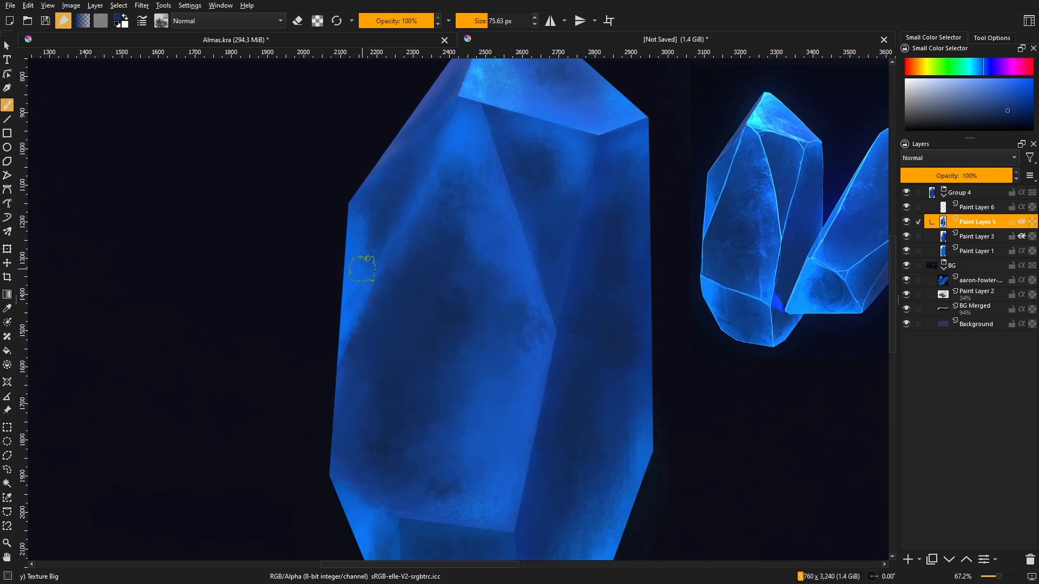
{"action": "left_click_drag", "start_coordinate": [418, 181], "coordinate": [368, 278]}
{"action": "mouse_move", "coordinate": [419, 208]}
{"action": "left_mouse_down"}
{"action": "mouse_move", "coordinate": [389, 240]}
{"action": "mouse_move", "coordinate": [381, 288]}
{"action": "left_mouse_up"}
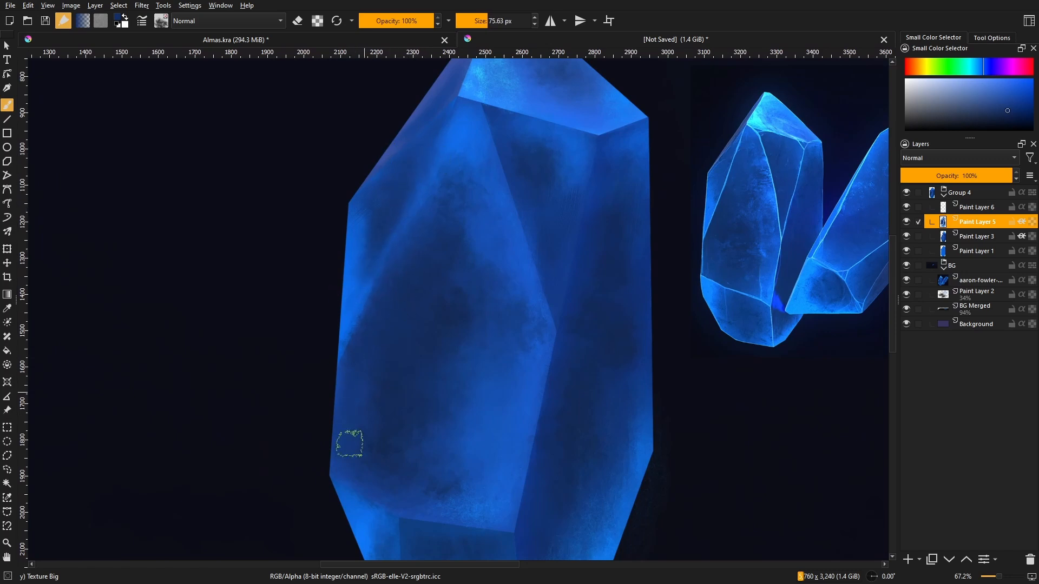
- Sample a blue from the front facet and texture the upper right facets with the 76 px Texture Big brush
{"action": "left_click", "coordinate": [452, 317], "text": "ctrl"}
{"action": "left_click_drag", "start_coordinate": [622, 228], "coordinate": [490, 306]}
{"action": "left_click_drag", "start_coordinate": [434, 467], "coordinate": [383, 353]}
{"action": "left_click_drag", "start_coordinate": [393, 162], "coordinate": [344, 330]}
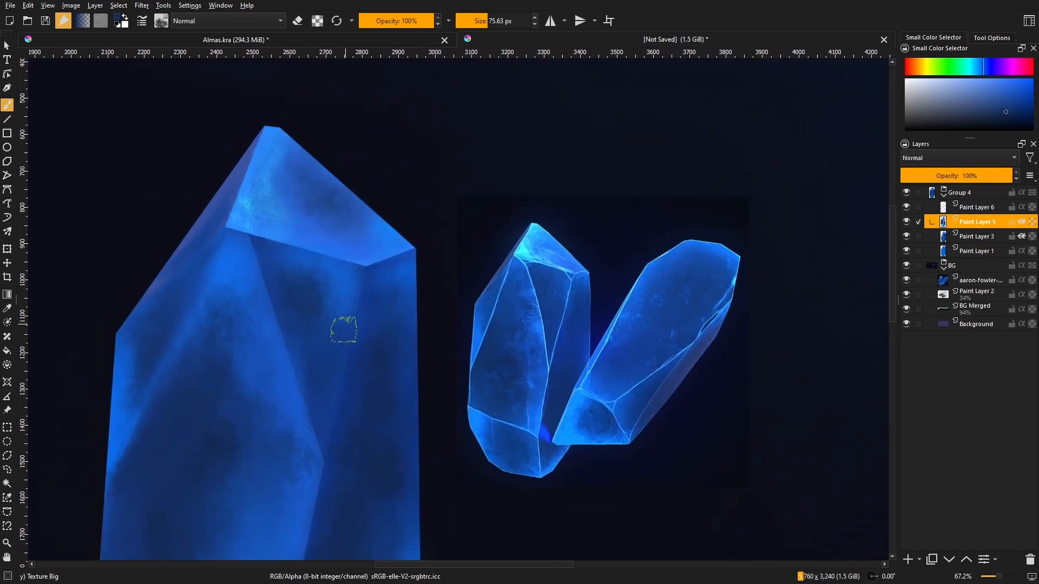
{"action": "left_click_drag", "start_coordinate": [289, 248], "coordinate": [269, 276]}
{"action": "left_click_drag", "start_coordinate": [343, 330], "coordinate": [347, 372]}
{"action": "mouse_move", "coordinate": [395, 287]}
{"action": "left_mouse_down"}
{"action": "mouse_move", "coordinate": [402, 343]}
{"action": "mouse_move", "coordinate": [411, 320]}
{"action": "left_mouse_up"}
{"action": "left_click_drag", "start_coordinate": [356, 338], "coordinate": [409, 193]}
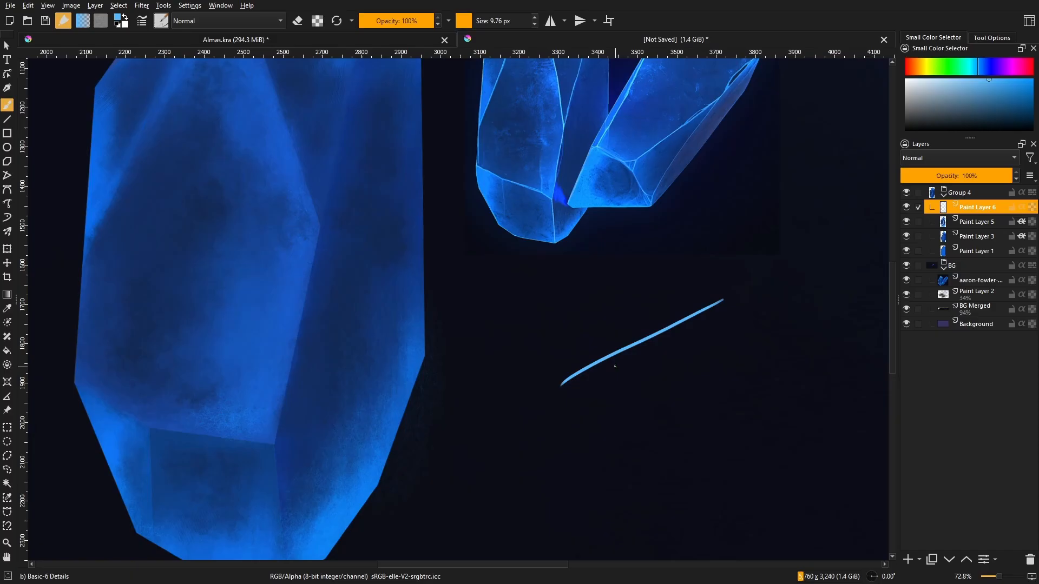
- Undo the light blue test strokes on the empty background
{"action": "key", "text": "ctrl+z"}
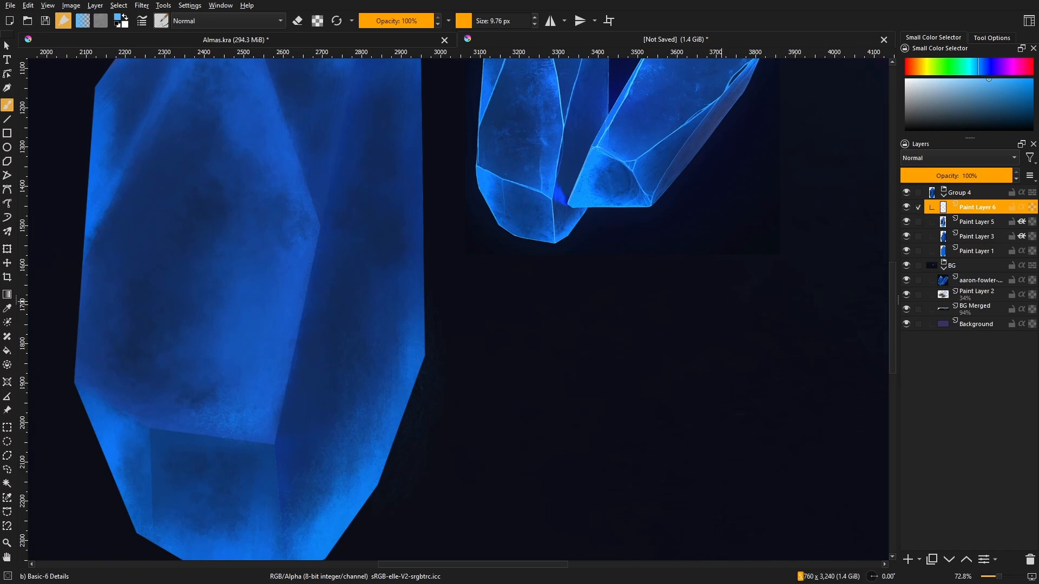
{"action": "key", "text": "ctrl+shift+z"}
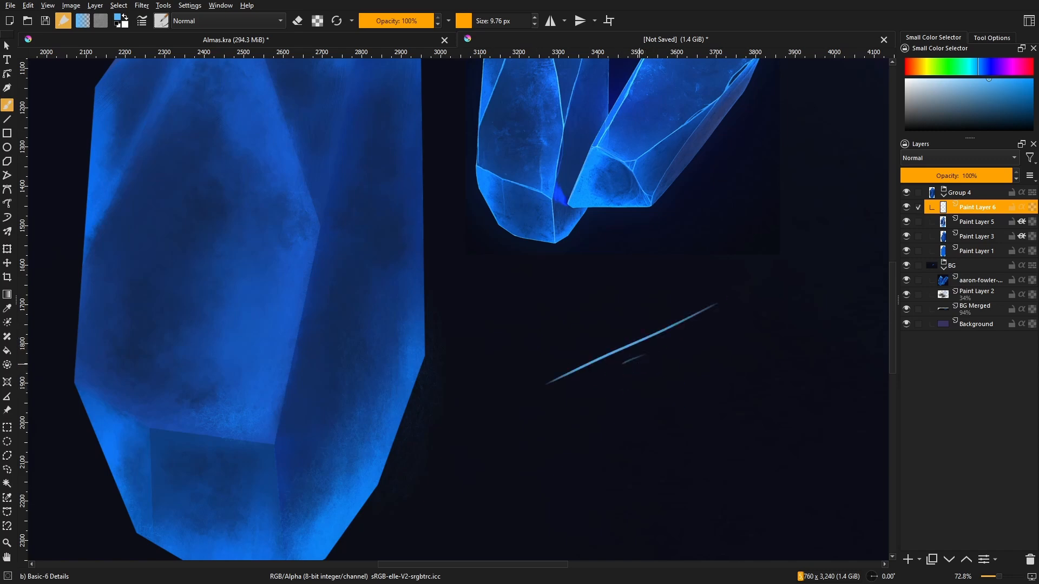
{"action": "key", "text": "ctrl+z"}
{"action": "key", "text": "ctrl+z"}
- On Paint Layer 5, highlight the edges around the crystal's tip and left corner with a light blue sampled from the reference
{"action": "mouse_move", "coordinate": [623, 313]}
{"action": "left_mouse_down"}
{"action": "mouse_move", "coordinate": [559, 339]}
{"action": "mouse_move", "coordinate": [590, 420]}
{"action": "left_mouse_up"}
{"action": "mouse_move", "coordinate": [525, 395]}
{"action": "left_mouse_down"}
{"action": "mouse_move", "coordinate": [512, 370]}
{"action": "mouse_move", "coordinate": [526, 327]}
{"action": "left_mouse_up"}
{"action": "left_click", "coordinate": [972, 223]}
{"action": "left_click_drag", "start_coordinate": [355, 379], "coordinate": [356, 341]}
{"action": "mouse_move", "coordinate": [804, 424]}
{"action": "left_mouse_down"}
{"action": "mouse_move", "coordinate": [803, 359]}
{"action": "mouse_move", "coordinate": [795, 412]}
{"action": "left_mouse_up"}
{"action": "left_click", "coordinate": [774, 216], "text": "ctrl"}
{"action": "left_click_drag", "start_coordinate": [364, 144], "coordinate": [481, 204]}
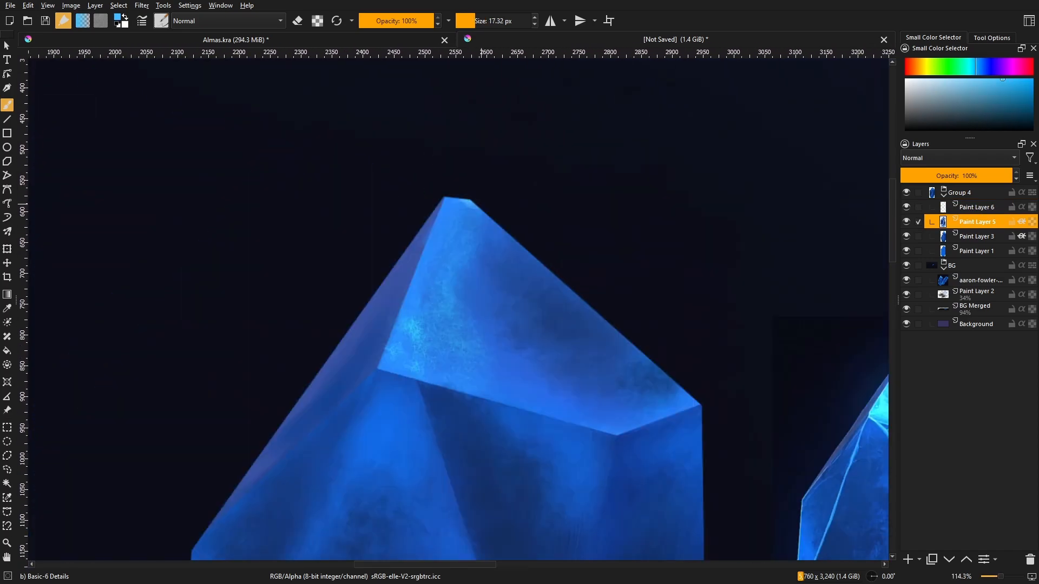
{"action": "left_click_drag", "start_coordinate": [292, 222], "coordinate": [295, 254]}
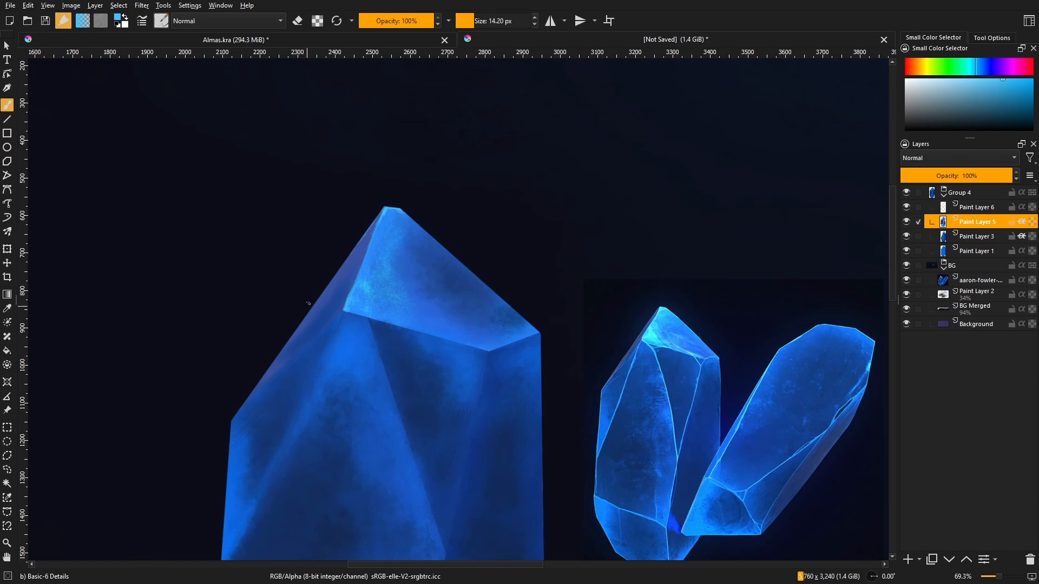
{"action": "left_click_drag", "start_coordinate": [247, 421], "coordinate": [247, 400]}
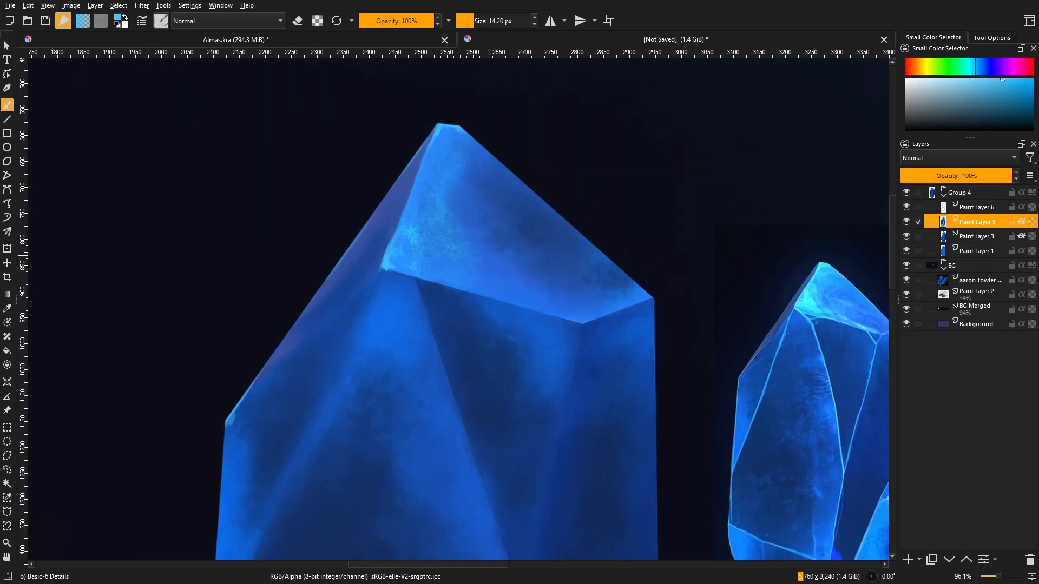
{"action": "left_click_drag", "start_coordinate": [325, 322], "coordinate": [235, 415]}
{"action": "key", "text": "ctrl+z"}
{"action": "left_click_drag", "start_coordinate": [320, 325], "coordinate": [328, 293]}
{"action": "left_click_drag", "start_coordinate": [326, 317], "coordinate": [324, 357]}
{"action": "key", "text": "ctrl+z"}
- Draw a straight light blue highlight from the top facet's lower left corner to the crystal's left corner, and return to the freehand brush
{"action": "left_click_drag", "start_coordinate": [383, 260], "coordinate": [366, 297]}
{"action": "key", "text": "v"}
{"action": "left_click_drag", "start_coordinate": [440, 225], "coordinate": [288, 378]}
{"action": "left_click_drag", "start_coordinate": [406, 280], "coordinate": [406, 273]}
{"action": "key", "text": "b"}
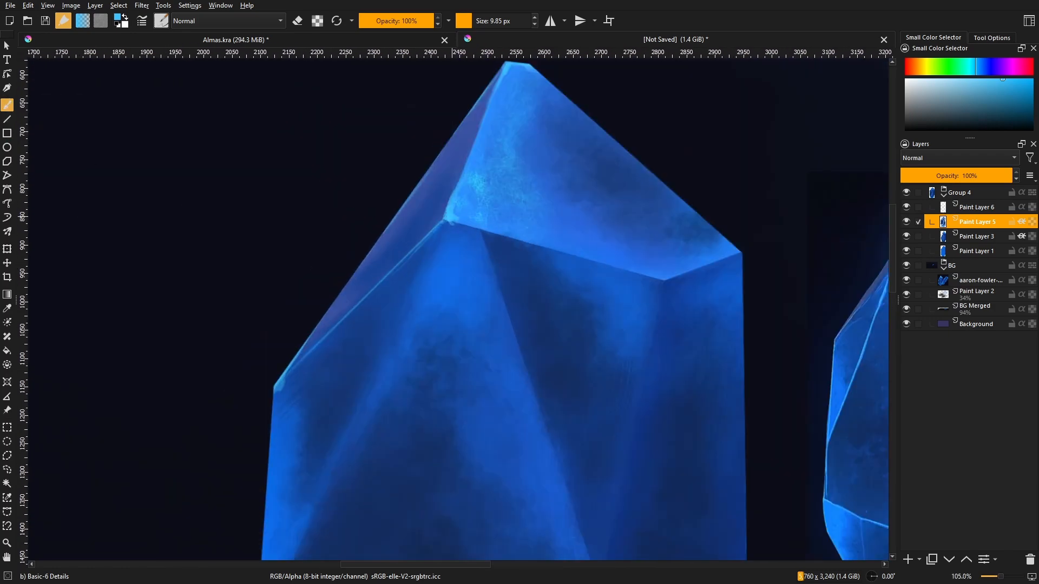
{"action": "mouse_move", "coordinate": [351, 321]}
{"action": "left_mouse_down"}
{"action": "mouse_move", "coordinate": [350, 268]}
{"action": "mouse_move", "coordinate": [386, 285]}
{"action": "left_mouse_up"}
- Thin and soften the new edge highlight by painting over its borders with blues sampled from the adjacent facets
{"action": "left_click", "coordinate": [380, 290], "text": "ctrl"}
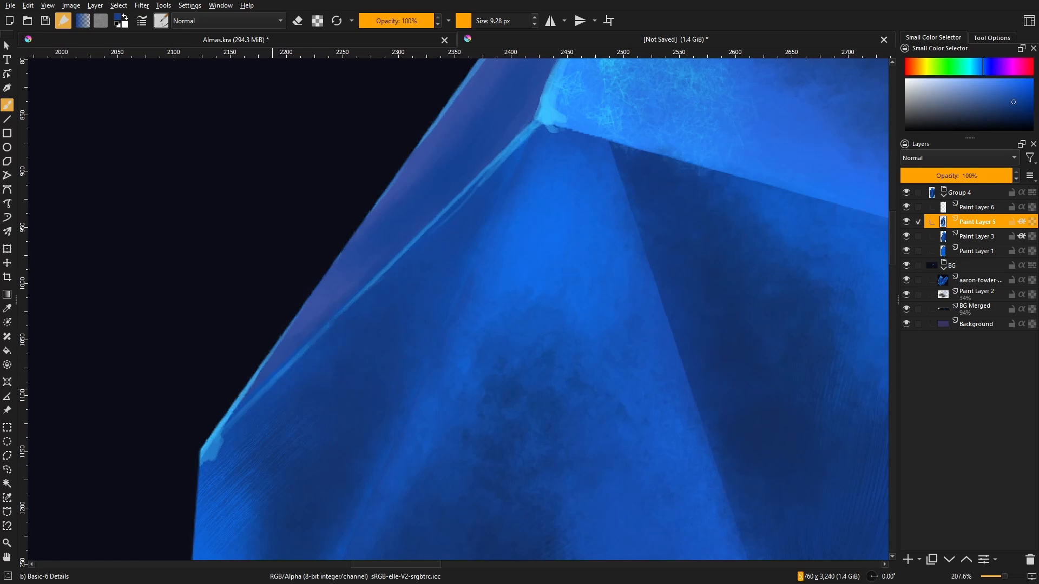
{"action": "left_click_drag", "start_coordinate": [272, 387], "coordinate": [297, 359]}
{"action": "left_click_drag", "start_coordinate": [460, 229], "coordinate": [367, 377]}
{"action": "mouse_move", "coordinate": [367, 377]}
{"action": "left_mouse_down"}
{"action": "mouse_move", "coordinate": [367, 391]}
{"action": "mouse_move", "coordinate": [367, 380]}
{"action": "left_mouse_up"}
{"action": "left_click", "coordinate": [330, 398], "text": "ctrl"}
{"action": "left_click_drag", "start_coordinate": [349, 360], "coordinate": [312, 391]}
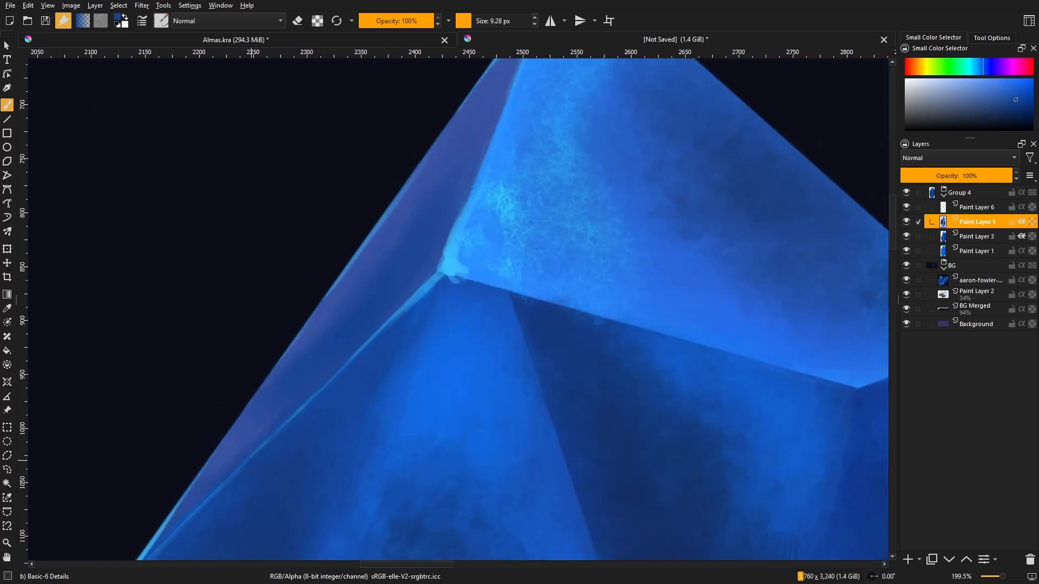
{"action": "mouse_move", "coordinate": [375, 297]}
{"action": "left_mouse_down"}
{"action": "mouse_move", "coordinate": [376, 355]}
{"action": "mouse_move", "coordinate": [376, 309]}
{"action": "left_mouse_up"}
{"action": "left_click", "coordinate": [401, 324], "text": "ctrl"}
{"action": "left_click_drag", "start_coordinate": [397, 328], "coordinate": [389, 334]}
- Sample a light blue and highlight the top facet's short right edge and lower edge with a detail brush of about 10 px
{"action": "mouse_move", "coordinate": [366, 224]}
{"action": "left_mouse_down"}
{"action": "mouse_move", "coordinate": [366, 306]}
{"action": "mouse_move", "coordinate": [366, 274]}
{"action": "left_mouse_up"}
{"action": "left_click_drag", "start_coordinate": [522, 315], "coordinate": [522, 323]}
{"action": "left_click", "coordinate": [520, 319], "text": "ctrl"}
{"action": "mouse_move", "coordinate": [518, 306]}
{"action": "left_mouse_down"}
{"action": "mouse_move", "coordinate": [527, 305]}
{"action": "mouse_move", "coordinate": [514, 292]}
{"action": "mouse_move", "coordinate": [539, 285]}
{"action": "mouse_move", "coordinate": [463, 290]}
{"action": "mouse_move", "coordinate": [455, 322]}
{"action": "left_mouse_up"}
{"action": "left_click", "coordinate": [236, 245], "text": "ctrl"}
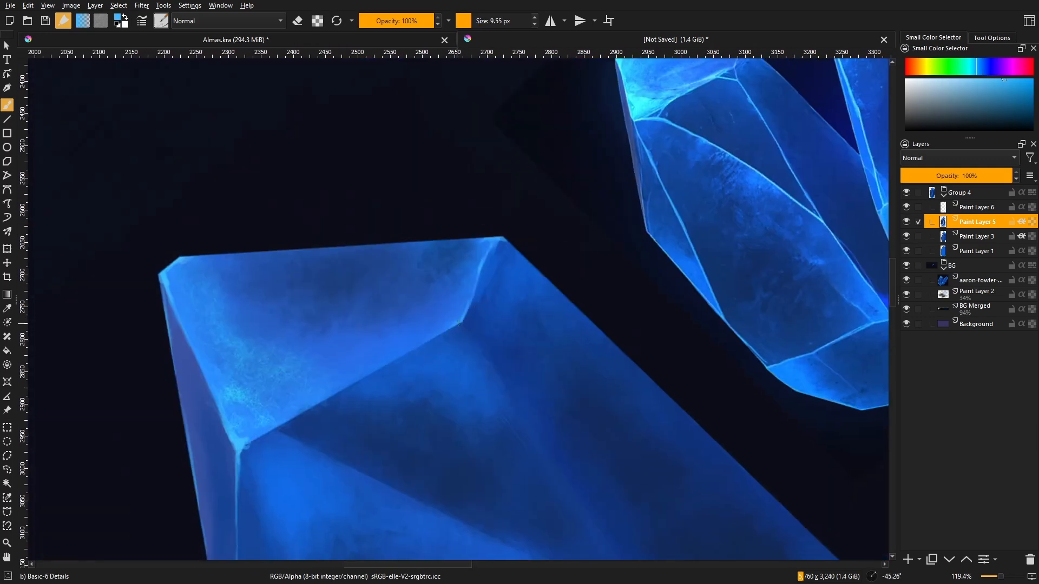
{"action": "mouse_move", "coordinate": [374, 341]}
{"action": "left_mouse_down"}
{"action": "mouse_move", "coordinate": [348, 378]}
{"action": "mouse_move", "coordinate": [325, 274]}
{"action": "mouse_move", "coordinate": [377, 325]}
{"action": "left_mouse_up"}
{"action": "mouse_move", "coordinate": [338, 335]}
{"action": "left_mouse_down"}
{"action": "mouse_move", "coordinate": [369, 323]}
{"action": "mouse_move", "coordinate": [399, 373]}
{"action": "left_mouse_up"}
- Clean up the top facet's lower edge with a sampled facet blue and redraw its highlight in a sampled light blue
{"action": "left_click", "coordinate": [336, 364], "text": "ctrl"}
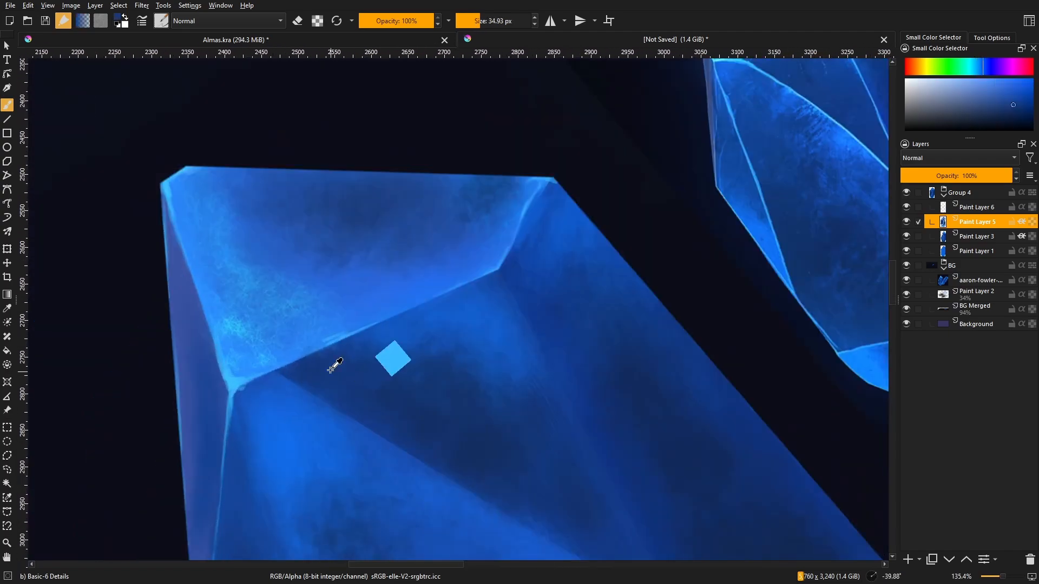
{"action": "left_click_drag", "start_coordinate": [297, 357], "coordinate": [360, 340]}
{"action": "left_click_drag", "start_coordinate": [306, 369], "coordinate": [309, 330]}
{"action": "left_click", "coordinate": [352, 322], "text": "ctrl"}
{"action": "mouse_move", "coordinate": [325, 340]}
{"action": "left_mouse_down"}
{"action": "mouse_move", "coordinate": [311, 341]}
{"action": "mouse_move", "coordinate": [336, 372]}
{"action": "mouse_move", "coordinate": [353, 348]}
{"action": "mouse_move", "coordinate": [276, 238]}
{"action": "mouse_move", "coordinate": [459, 298]}
{"action": "left_mouse_up"}
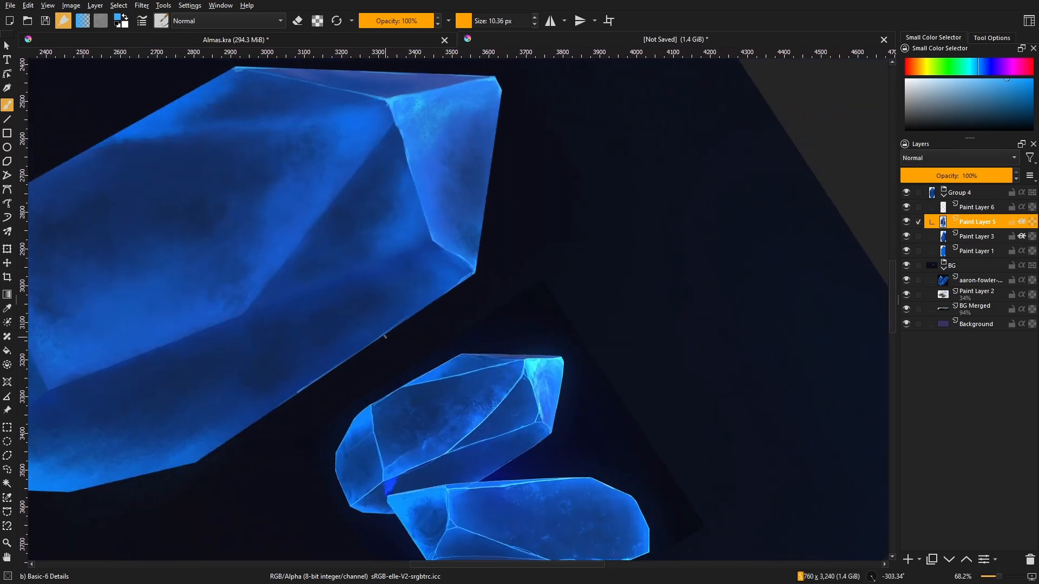
- Outline the crystal's outer right, bottom and left edges with thin light blue highlights
{"action": "left_click_drag", "start_coordinate": [385, 337], "coordinate": [533, 226]}
{"action": "left_click_drag", "start_coordinate": [367, 338], "coordinate": [432, 340]}
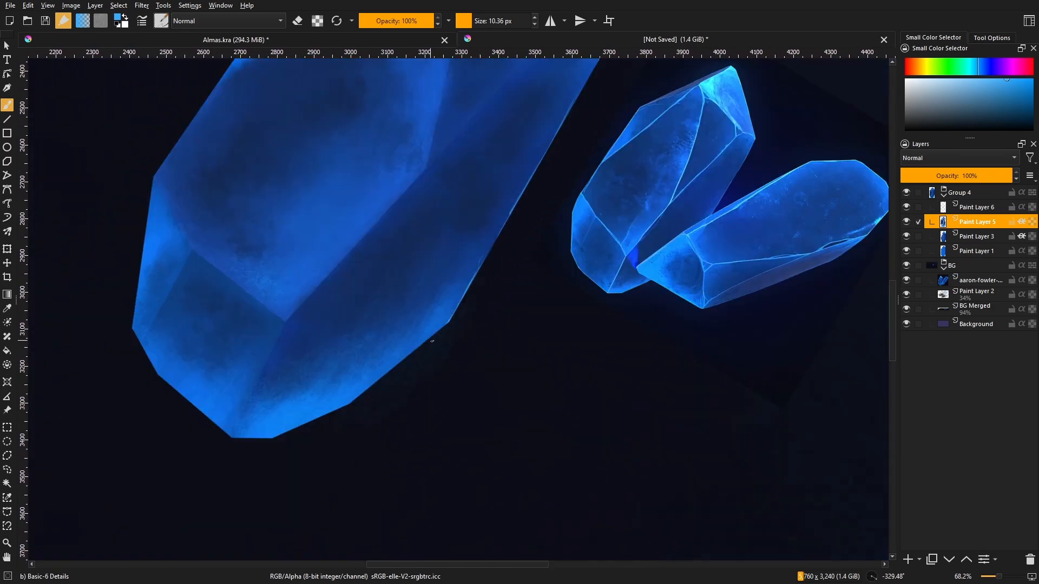
{"action": "left_click_drag", "start_coordinate": [343, 411], "coordinate": [456, 344]}
{"action": "mouse_move", "coordinate": [393, 369]}
{"action": "left_mouse_down"}
{"action": "mouse_move", "coordinate": [417, 384]}
{"action": "mouse_move", "coordinate": [362, 404]}
{"action": "left_mouse_up"}
{"action": "left_click_drag", "start_coordinate": [431, 356], "coordinate": [430, 398]}
{"action": "mouse_move", "coordinate": [413, 398]}
{"action": "left_mouse_down"}
{"action": "mouse_move", "coordinate": [453, 375]}
{"action": "mouse_move", "coordinate": [462, 260]}
{"action": "left_mouse_up"}
{"action": "mouse_move", "coordinate": [548, 279]}
{"action": "left_mouse_down"}
{"action": "mouse_move", "coordinate": [466, 343]}
{"action": "mouse_move", "coordinate": [478, 265]}
{"action": "mouse_move", "coordinate": [497, 274]}
{"action": "left_mouse_up"}
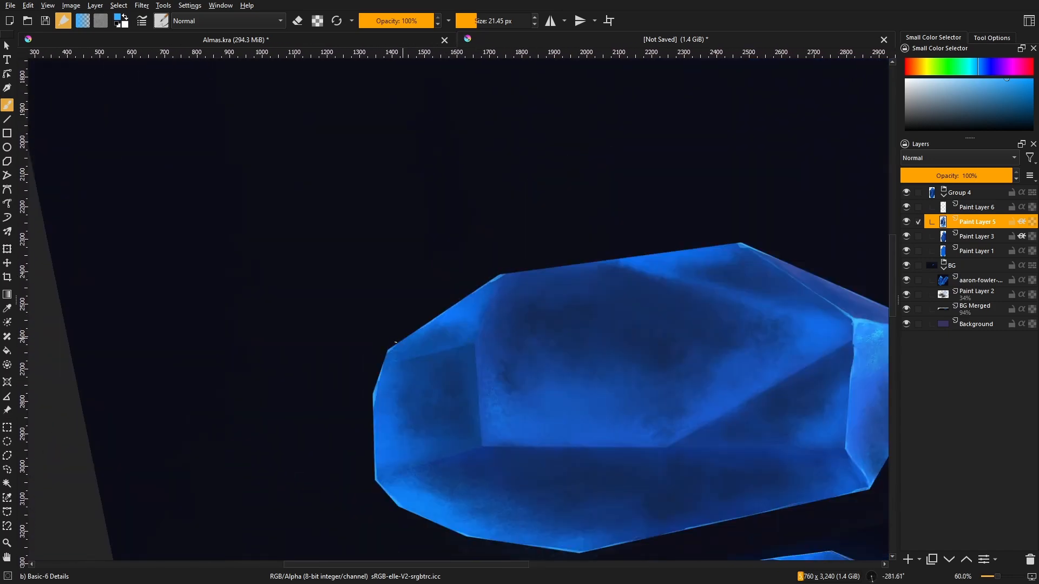
{"action": "left_click_drag", "start_coordinate": [396, 342], "coordinate": [597, 218]}
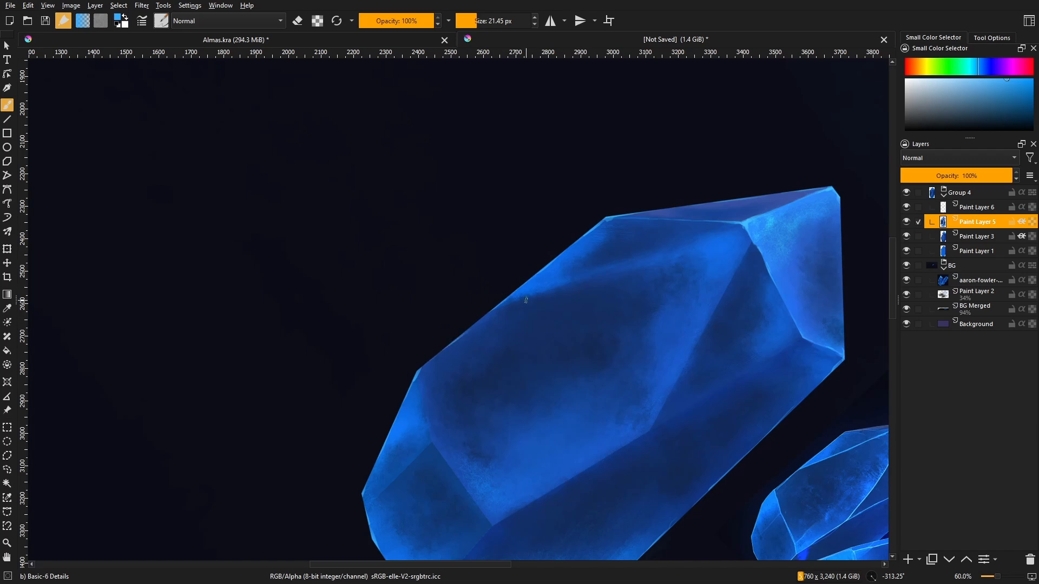
- Draw a thin light blue highlight along the edge between the left facet and the large central facet with a brush of about 8 px
{"action": "key", "text": "5"}
{"action": "mouse_move", "coordinate": [526, 299]}
{"action": "left_mouse_down"}
{"action": "mouse_move", "coordinate": [400, 378]}
{"action": "mouse_move", "coordinate": [415, 285]}
{"action": "left_mouse_up"}
{"action": "left_click_drag", "start_coordinate": [410, 249], "coordinate": [404, 249]}
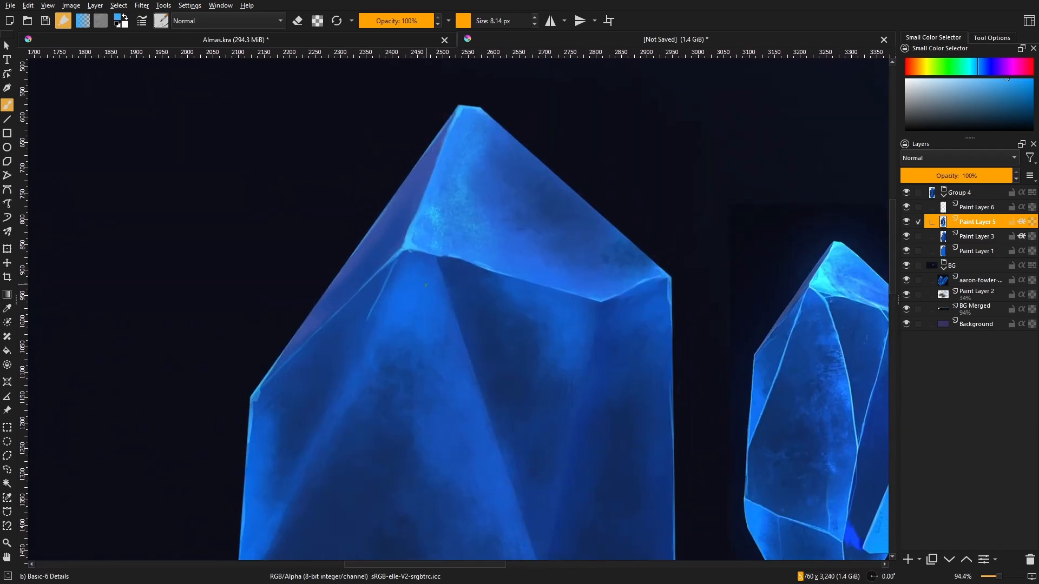
{"action": "mouse_move", "coordinate": [426, 285]}
{"action": "left_mouse_down"}
{"action": "mouse_move", "coordinate": [401, 242]}
{"action": "mouse_move", "coordinate": [103, 295]}
{"action": "left_mouse_up"}
{"action": "left_click_drag", "start_coordinate": [328, 304], "coordinate": [333, 352]}
{"action": "mouse_move", "coordinate": [333, 351]}
{"action": "left_mouse_down"}
{"action": "mouse_move", "coordinate": [459, 218]}
{"action": "mouse_move", "coordinate": [572, 166]}
{"action": "left_mouse_up"}
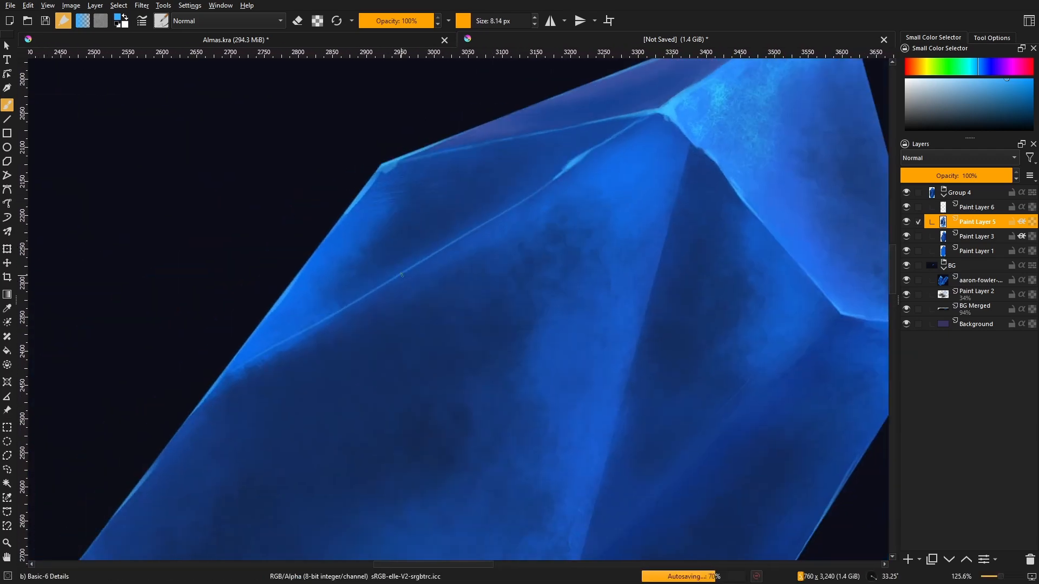
- Sample a light blue and thicken the highlight where the diagonal edge meets the crystal's left outline, using a brush of about 14.5 px
{"action": "left_click_drag", "start_coordinate": [250, 360], "coordinate": [216, 400], "text": "shift"}
{"action": "scroll", "coordinate": [246, 337], "scroll_direction": "up", "scroll_amount": 1}
{"action": "left_click", "coordinate": [250, 365], "text": "ctrl"}
{"action": "mouse_move", "coordinate": [297, 345]}
{"action": "left_mouse_down", "text": "shift"}
{"action": "mouse_move", "coordinate": [260, 369]}
{"action": "mouse_move", "coordinate": [488, 337]}
{"action": "left_mouse_up", "text": "shift"}
{"action": "scroll", "coordinate": [400, 346], "scroll_direction": "up", "scroll_amount": 1}
{"action": "left_click", "coordinate": [396, 348], "text": "ctrl"}
{"action": "left_click_drag", "start_coordinate": [409, 346], "coordinate": [399, 353], "text": "shift"}
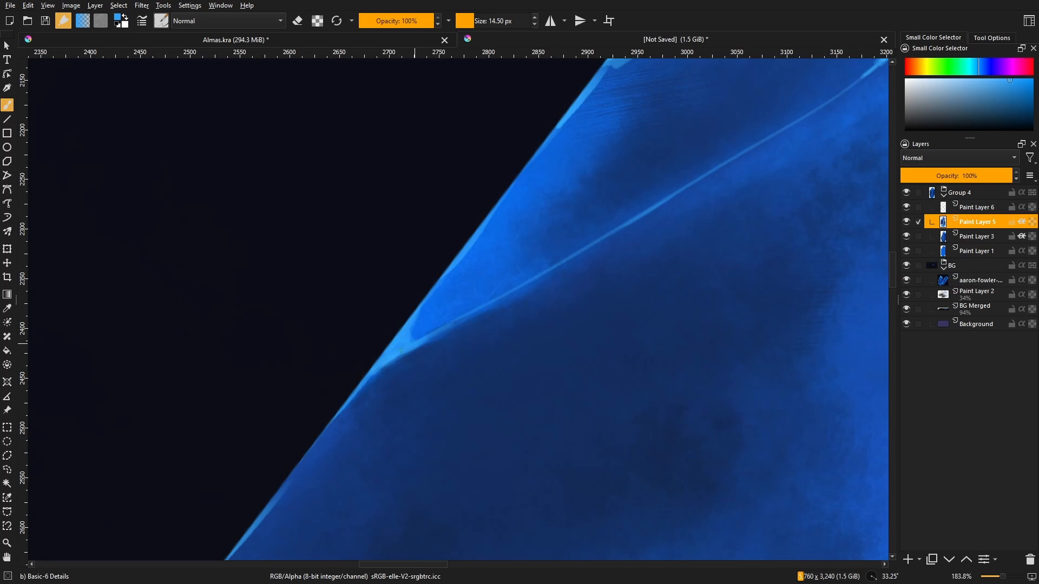
- Reinforce the highlight around the left outline's upper corner with a brush of about 9 px and blend it using a sampled blue
{"action": "scroll", "coordinate": [400, 352], "scroll_direction": "down", "scroll_amount": 2}
{"action": "mouse_move", "coordinate": [521, 182]}
{"action": "left_mouse_down"}
{"action": "mouse_move", "coordinate": [306, 348]}
{"action": "mouse_move", "coordinate": [325, 392]}
{"action": "left_mouse_up"}
{"action": "scroll", "coordinate": [332, 373], "scroll_direction": "up", "scroll_amount": 3}
{"action": "left_click_drag", "start_coordinate": [372, 360], "coordinate": [377, 354], "text": "shift"}
{"action": "mouse_move", "coordinate": [371, 358]}
{"action": "left_mouse_down"}
{"action": "mouse_move", "coordinate": [385, 346]}
{"action": "mouse_move", "coordinate": [364, 373]}
{"action": "left_mouse_up"}
{"action": "left_click", "coordinate": [363, 376], "text": "ctrl"}
{"action": "left_click_drag", "start_coordinate": [330, 427], "coordinate": [303, 487]}
- Sample the facet blue beside the diagonal highlight and paint along its lower border to thin and soften the line
{"action": "scroll", "coordinate": [368, 423], "scroll_direction": "down", "scroll_amount": 5}
{"action": "scroll", "coordinate": [378, 445], "scroll_direction": "up", "scroll_amount": 4}
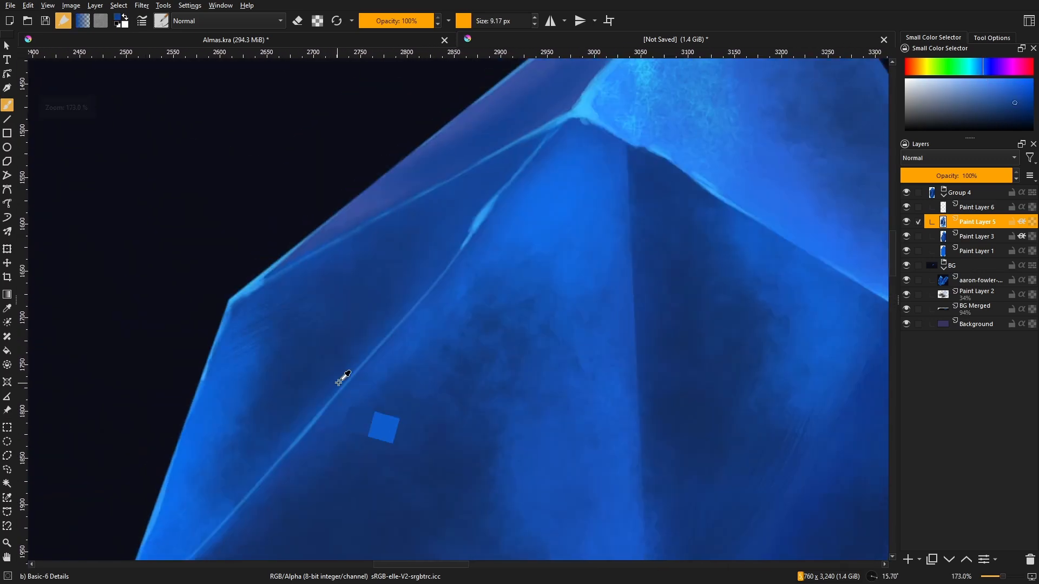
{"action": "left_click", "coordinate": [342, 379], "text": "ctrl"}
{"action": "scroll", "coordinate": [346, 379], "scroll_direction": "up", "scroll_amount": 2}
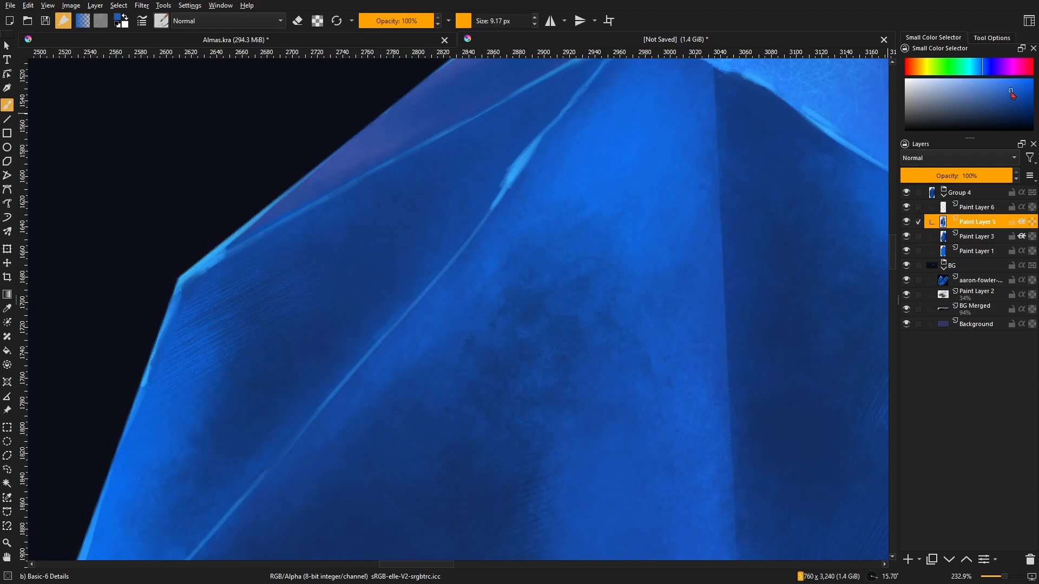
{"action": "left_click_drag", "start_coordinate": [338, 395], "coordinate": [387, 340]}
{"action": "scroll", "coordinate": [362, 368], "scroll_direction": "down", "scroll_amount": 5}
{"action": "scroll", "coordinate": [433, 303], "scroll_direction": "up", "scroll_amount": 5}
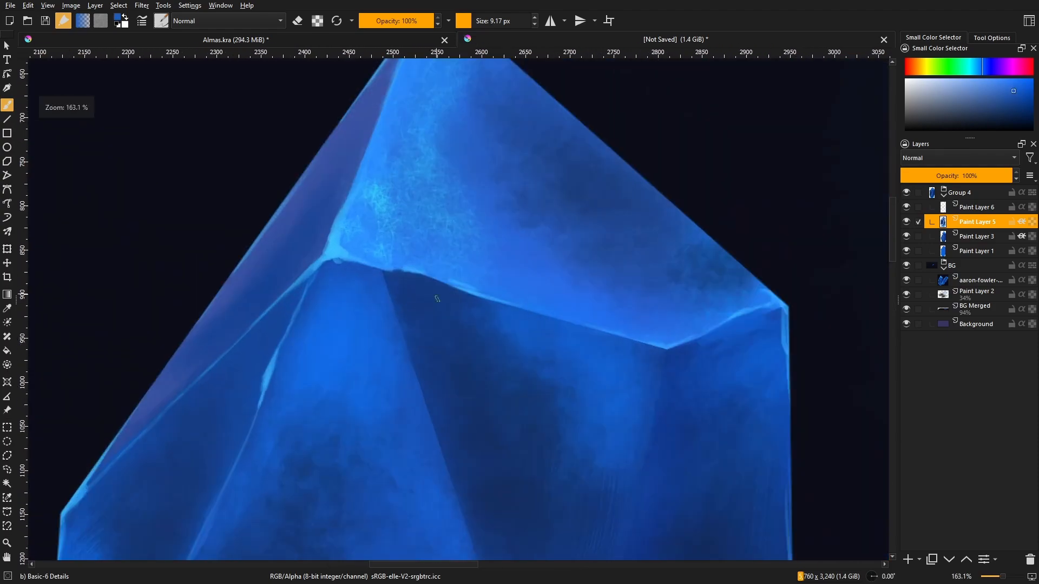
- Outline a small triangular facet below the top facet's lower right corner with light blue strokes of about 9 px
{"action": "key", "text": "]"}
{"action": "scroll", "coordinate": [484, 218], "scroll_direction": "down", "scroll_amount": 4}
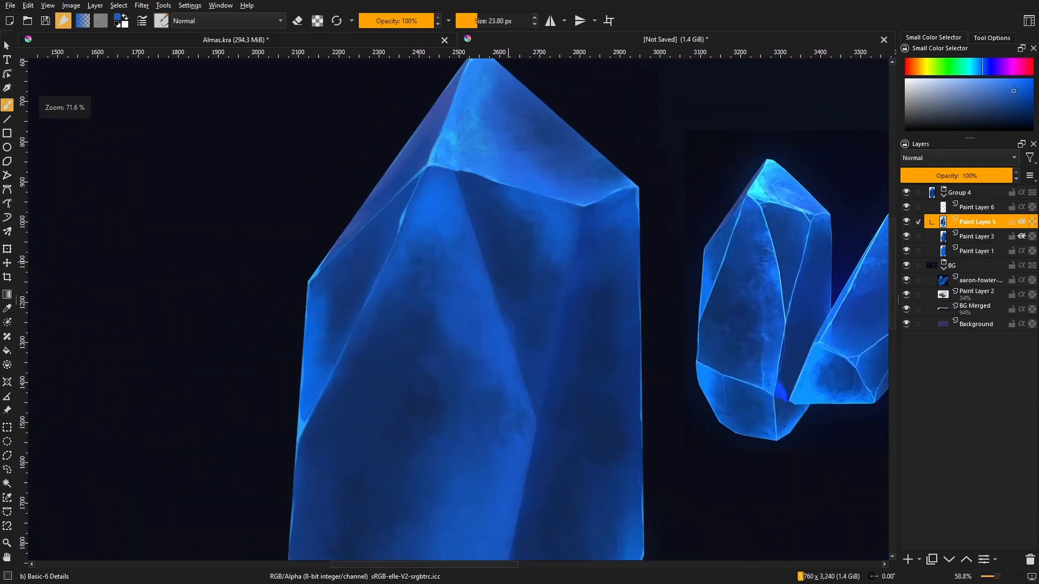
{"action": "scroll", "coordinate": [510, 290], "scroll_direction": "up", "scroll_amount": 3}
{"action": "left_click_drag", "start_coordinate": [472, 210], "coordinate": [498, 268]}
{"action": "scroll", "coordinate": [524, 259], "scroll_direction": "up", "scroll_amount": 3}
{"action": "left_click_drag", "start_coordinate": [510, 220], "coordinate": [441, 320]}
{"action": "key", "text": "["}
{"action": "left_click", "coordinate": [517, 254], "text": "ctrl"}
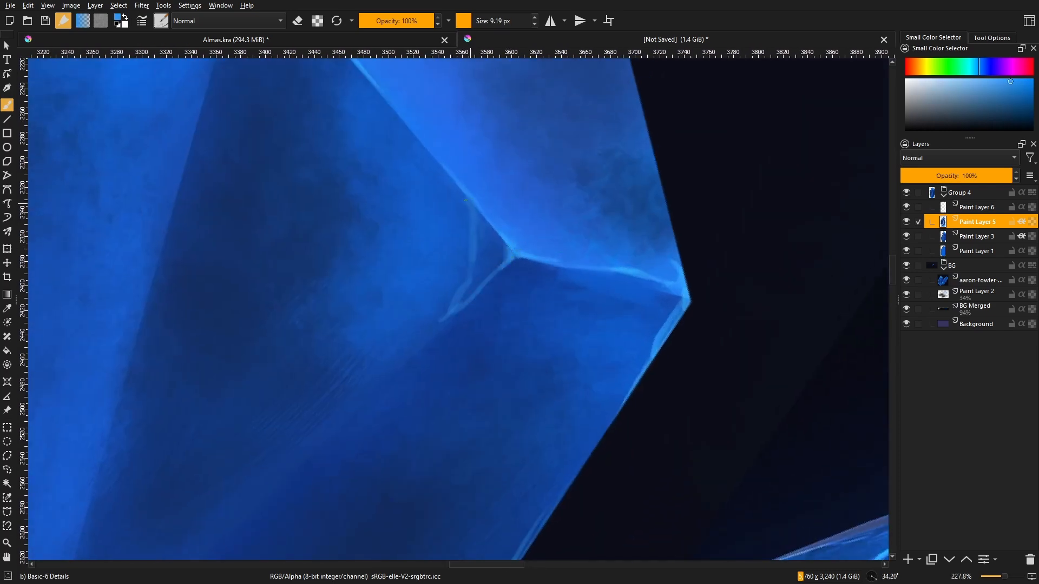
- Continue the highlight down the edge between the middle and right facets and blend it with sampled blues at about 12 px
{"action": "scroll", "coordinate": [463, 291], "scroll_direction": "down", "scroll_amount": 3}
{"action": "scroll", "coordinate": [444, 303], "scroll_direction": "down", "scroll_amount": 3}
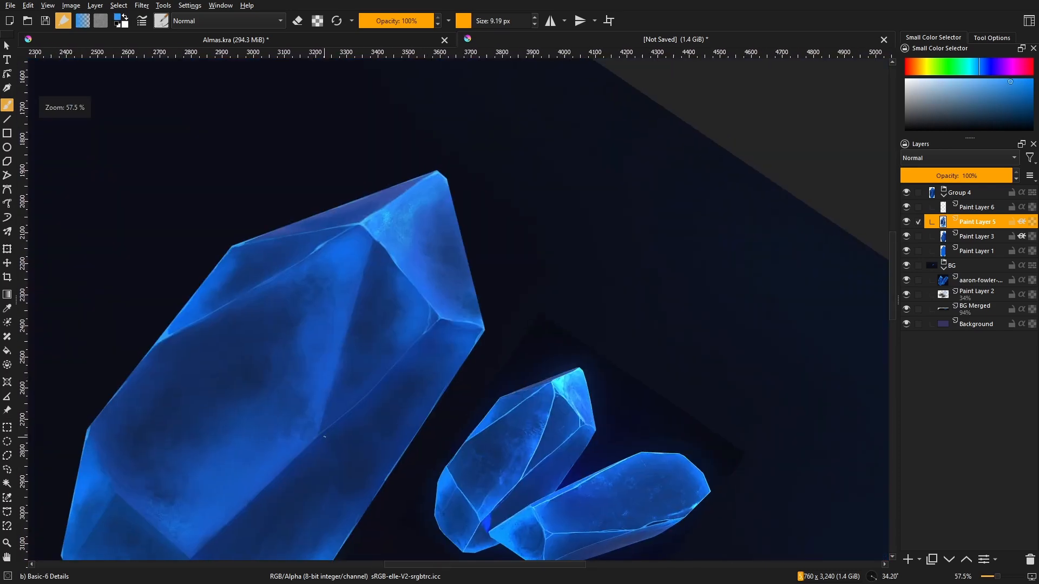
{"action": "scroll", "coordinate": [424, 321], "scroll_direction": "up", "scroll_amount": 4}
{"action": "scroll", "coordinate": [424, 320], "scroll_direction": "up", "scroll_amount": 2}
{"action": "key", "text": "]"}
{"action": "left_click", "coordinate": [306, 440], "text": "ctrl"}
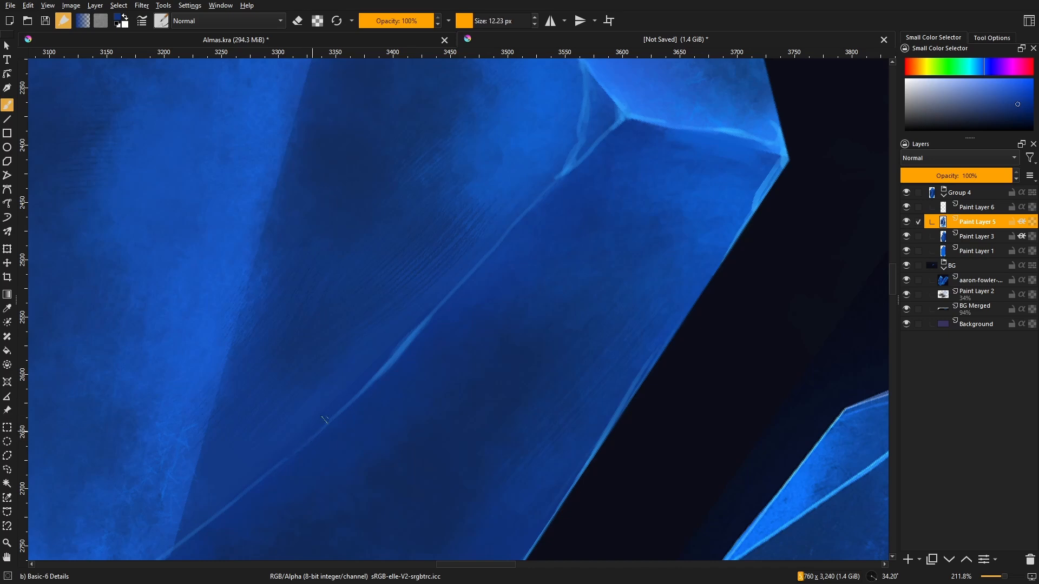
{"action": "key", "text": "5"}
{"action": "left_click", "coordinate": [383, 314], "text": "ctrl"}
- Fill in the borders of the small triangular facet with a light blue brush of about 21 px
{"action": "scroll", "coordinate": [448, 294], "scroll_direction": "up", "scroll_amount": 4}
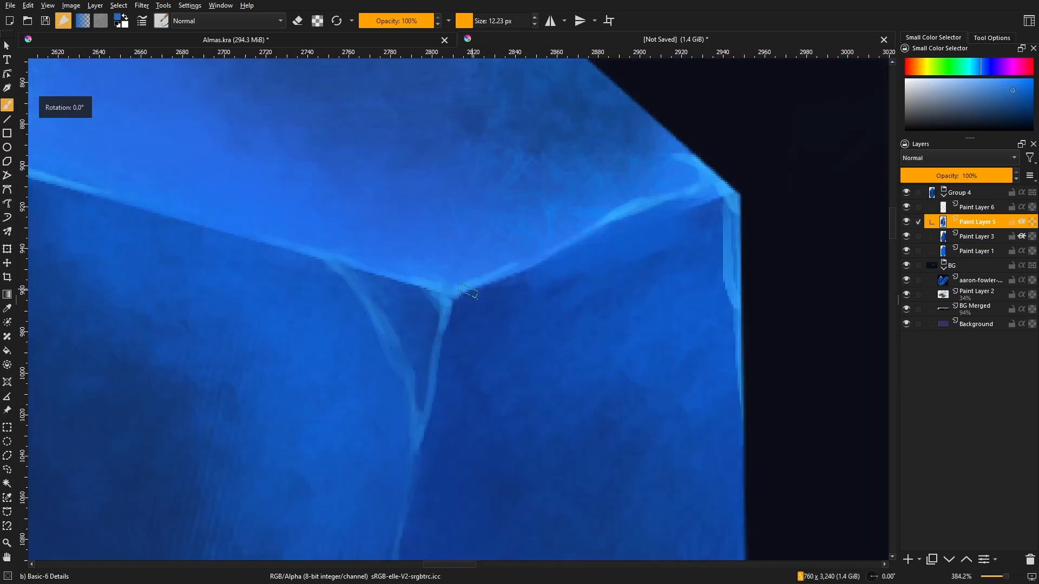
{"action": "key", "text": "]"}
{"action": "mouse_move", "coordinate": [425, 287]}
{"action": "left_mouse_down"}
{"action": "mouse_move", "coordinate": [390, 301]}
{"action": "mouse_move", "coordinate": [420, 359]}
{"action": "mouse_move", "coordinate": [414, 297]}
{"action": "left_mouse_up"}
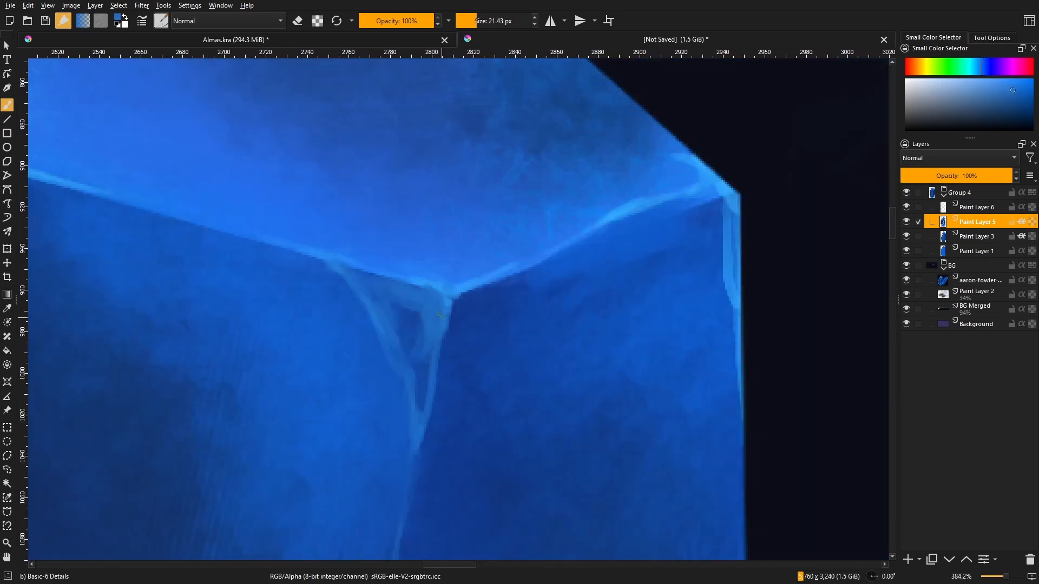
{"action": "scroll", "coordinate": [417, 413], "scroll_direction": "down", "scroll_amount": 8}
{"action": "scroll", "coordinate": [417, 413], "scroll_direction": "up", "scroll_amount": 7}
{"action": "scroll", "coordinate": [422, 379], "scroll_direction": "down", "scroll_amount": 7}
{"action": "scroll", "coordinate": [432, 329], "scroll_direction": "up", "scroll_amount": 6}
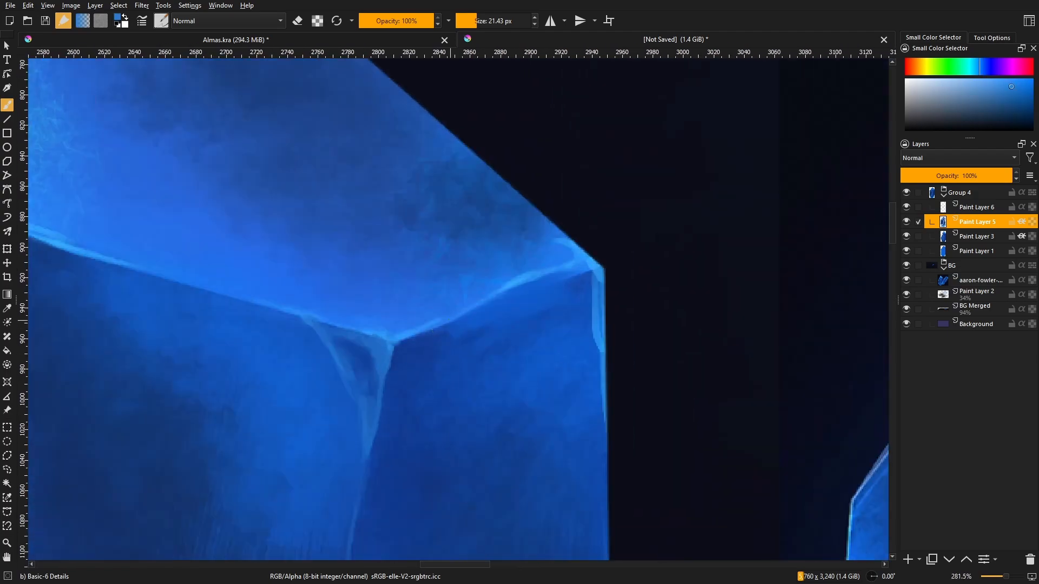
- Widen the small triangular facet toward the top facet's short right edge at about 24 px and shade its inside with a sampled blue
{"action": "mouse_move", "coordinate": [433, 333]}
{"action": "left_mouse_down"}
{"action": "mouse_move", "coordinate": [395, 379]}
{"action": "mouse_move", "coordinate": [382, 423]}
{"action": "mouse_move", "coordinate": [390, 387]}
{"action": "left_mouse_up"}
{"action": "key", "text": "]"}
{"action": "scroll", "coordinate": [425, 358], "scroll_direction": "down", "scroll_amount": 7}
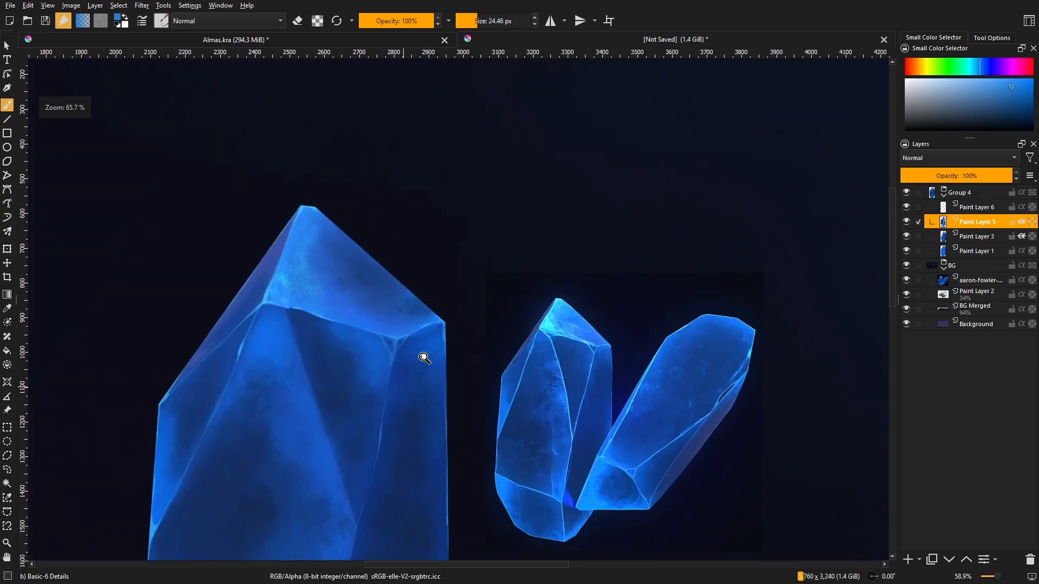
{"action": "scroll", "coordinate": [424, 358], "scroll_direction": "up", "scroll_amount": 6}
{"action": "scroll", "coordinate": [402, 214], "scroll_direction": "down", "scroll_amount": 6}
{"action": "scroll", "coordinate": [387, 295], "scroll_direction": "up", "scroll_amount": 7}
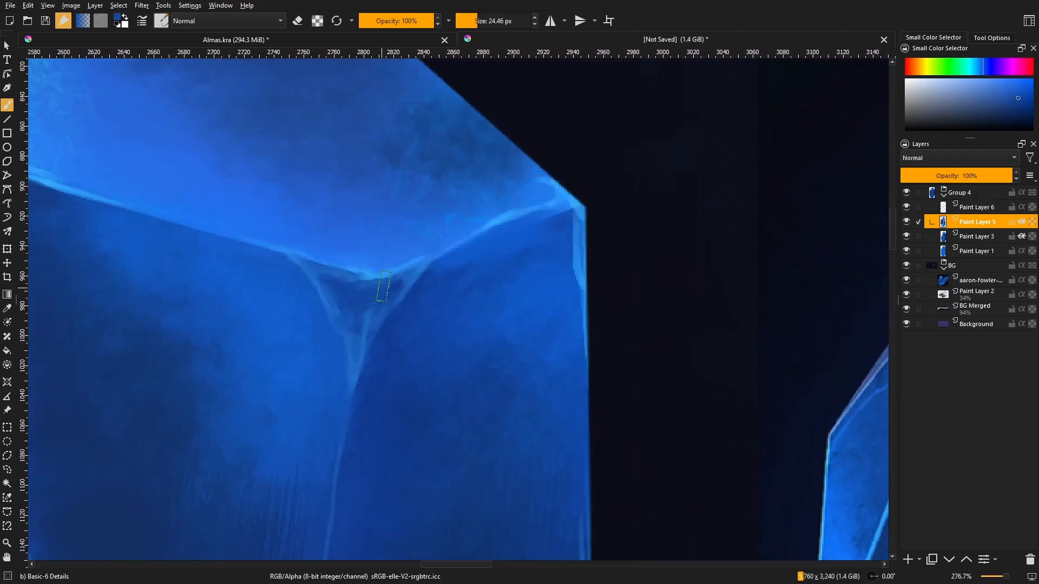
{"action": "key", "text": "bracketleft"}
{"action": "key", "text": "bracketleft"}
{"action": "scroll", "coordinate": [390, 290], "scroll_direction": "down", "scroll_amount": 6}
{"action": "scroll", "coordinate": [412, 228], "scroll_direction": "up", "scroll_amount": 5}
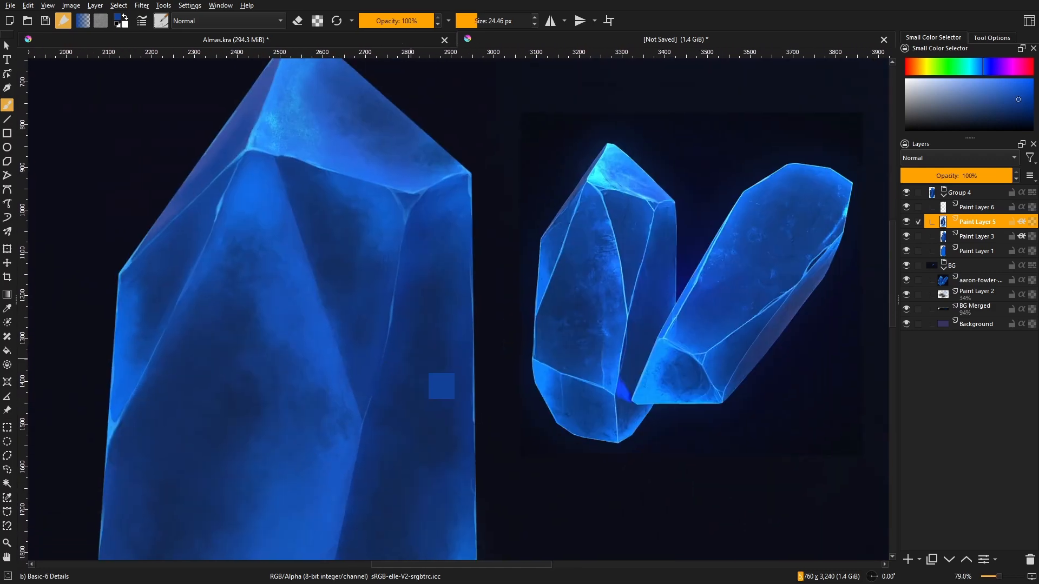
- Sample nearby blues and touch up the highlights around the central facet's upper tip with a smaller brush of about 13 px
{"action": "scroll", "coordinate": [432, 197], "scroll_direction": "down", "scroll_amount": 2}
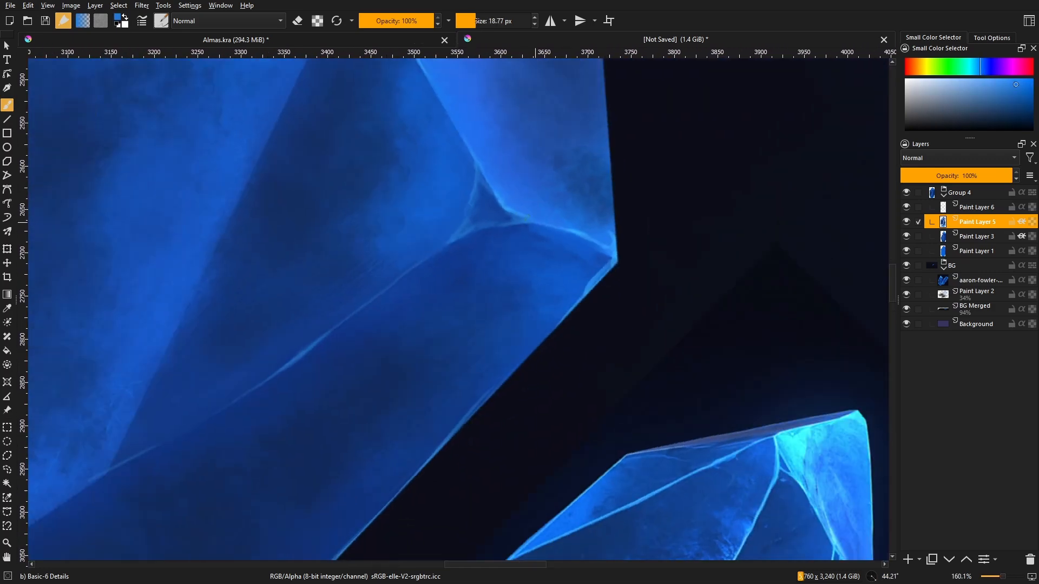
{"action": "left_click", "coordinate": [454, 238], "text": "ctrl"}
{"action": "scroll", "coordinate": [344, 134], "scroll_direction": "up", "scroll_amount": 4}
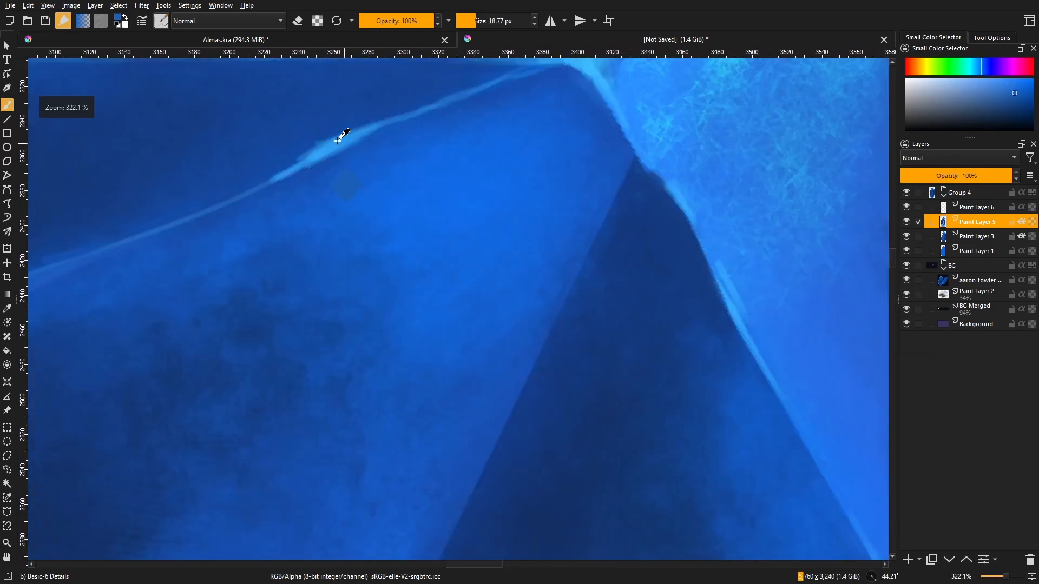
{"action": "key", "text": "bracketleft"}
{"action": "key", "text": "bracketleft"}
{"action": "left_click", "coordinate": [507, 230], "text": "ctrl"}
{"action": "left_click_drag", "start_coordinate": [515, 248], "coordinate": [530, 259]}
{"action": "left_click_drag", "start_coordinate": [506, 240], "coordinate": [488, 272]}
- Draw a light blue highlight along the diagonal edge between the central facet and the dark middle facet at about 13 px
{"action": "scroll", "coordinate": [487, 272], "scroll_direction": "down", "scroll_amount": 5}
{"action": "left_click_drag", "start_coordinate": [608, 261], "coordinate": [550, 286]}
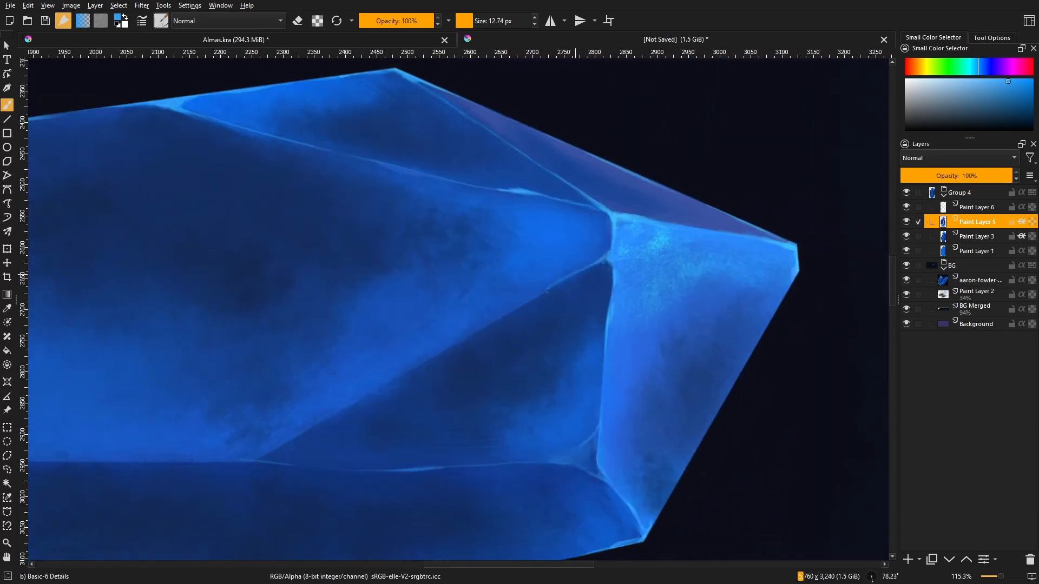
{"action": "left_click_drag", "start_coordinate": [605, 259], "coordinate": [274, 450]}
{"action": "scroll", "coordinate": [405, 360], "scroll_direction": "up", "scroll_amount": 5}
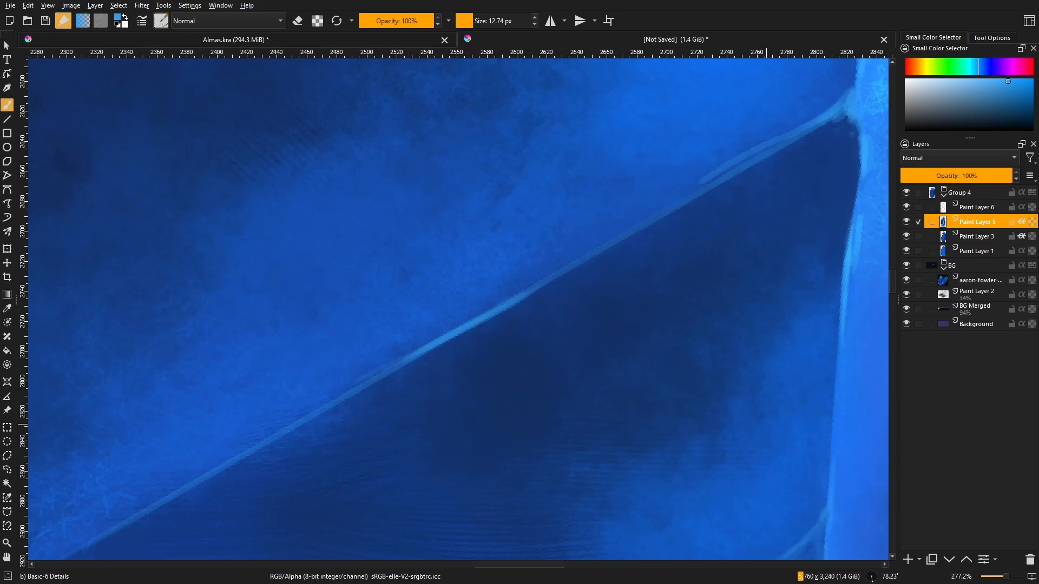
- Sample a bright light blue and highlight the crystal's upper left outer edge and the top facet's left corner
{"action": "key", "text": "5"}
{"action": "mouse_move", "coordinate": [766, 425]}
{"action": "left_mouse_down"}
{"action": "mouse_move", "coordinate": [418, 379]}
{"action": "mouse_move", "coordinate": [354, 142]}
{"action": "mouse_move", "coordinate": [713, 289]}
{"action": "mouse_move", "coordinate": [426, 165]}
{"action": "left_mouse_up"}
{"action": "left_click", "coordinate": [712, 289], "text": "ctrl"}
{"action": "left_click", "coordinate": [712, 289], "text": "ctrl"}
{"action": "mouse_move", "coordinate": [458, 197]}
{"action": "left_mouse_down"}
{"action": "mouse_move", "coordinate": [444, 210]}
{"action": "mouse_move", "coordinate": [385, 209]}
{"action": "left_mouse_up"}
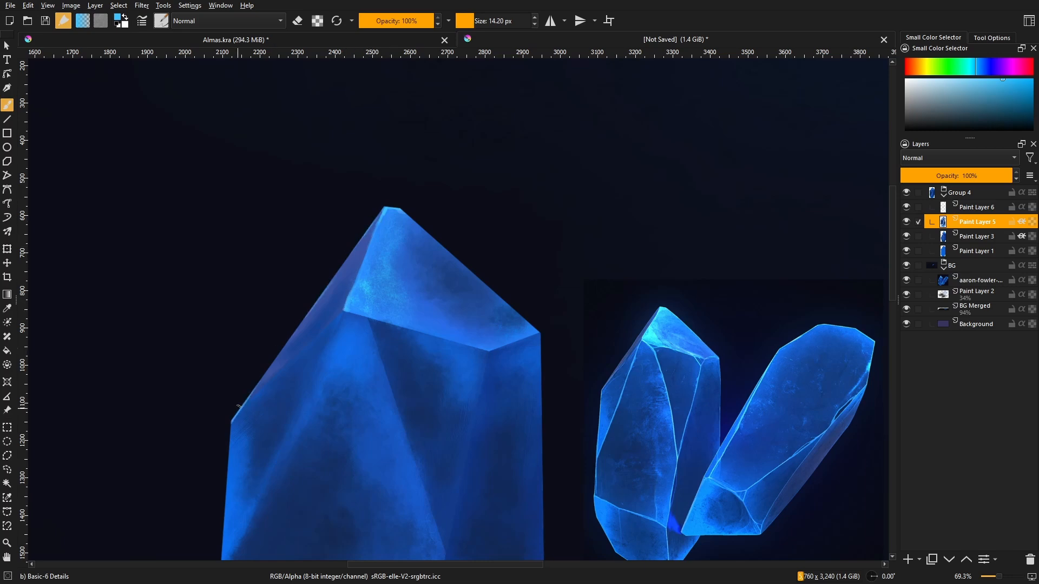
{"action": "left_click_drag", "start_coordinate": [238, 406], "coordinate": [386, 267]}
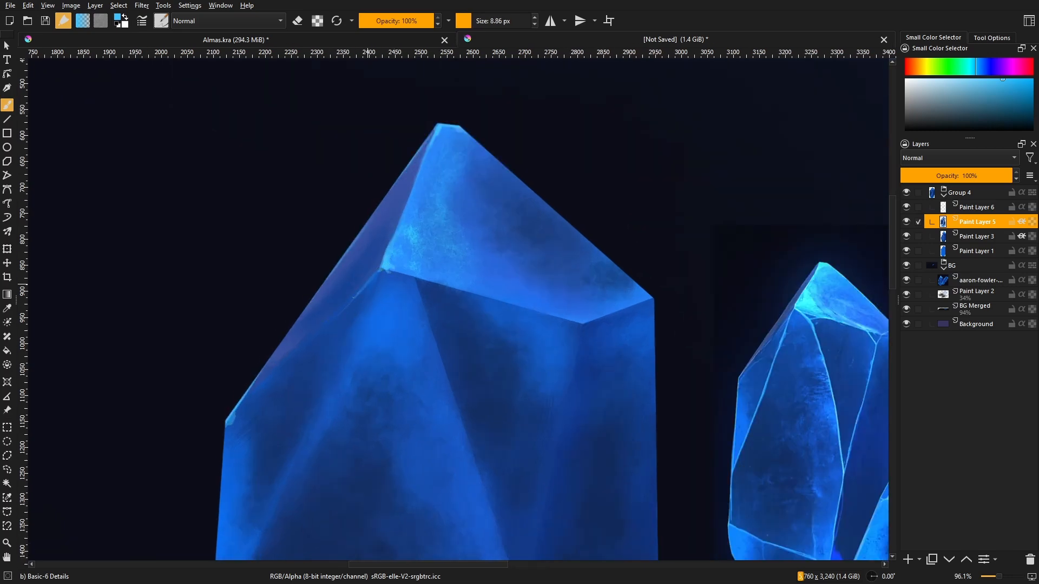
{"action": "left_click_drag", "start_coordinate": [330, 315], "coordinate": [239, 405]}
{"action": "left_click_drag", "start_coordinate": [323, 324], "coordinate": [374, 246]}
{"action": "key", "text": "ctrl+z"}
{"action": "key", "text": "ctrl+z"}
- Draw a straight highlight with the Line tool from the top facet's left corner along the purple side facet's lower edge, then return to the brush
{"action": "left_click", "coordinate": [7, 119]}
{"action": "left_click_drag", "start_coordinate": [443, 223], "coordinate": [290, 373]}
{"action": "left_click_drag", "start_coordinate": [416, 252], "coordinate": [421, 244]}
{"action": "key", "text": "b"}
- Sample the neighbouring facet blues and paint along the side facet's edge highlight to thin and soften it at about 9 px
{"action": "left_click_drag", "start_coordinate": [348, 328], "coordinate": [355, 306]}
{"action": "left_click", "coordinate": [385, 280], "text": "ctrl"}
{"action": "left_click", "coordinate": [330, 399], "text": "ctrl"}
{"action": "left_click_drag", "start_coordinate": [272, 385], "coordinate": [295, 362]}
{"action": "left_click_drag", "start_coordinate": [413, 239], "coordinate": [321, 381]}
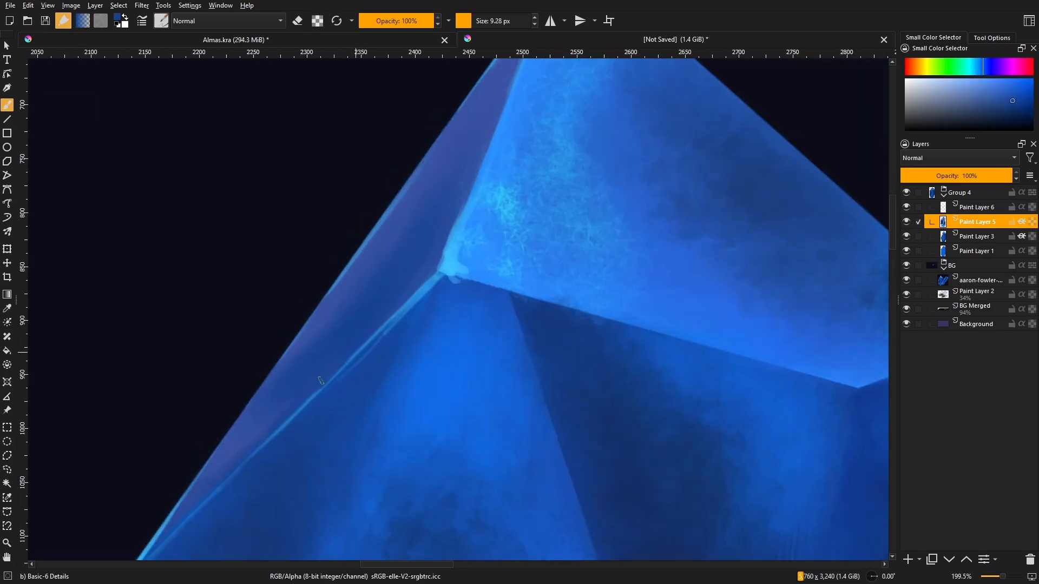
- Sample the bright corner blue and reinforce the highlight at the top facet's left corner and along the adjoining edge
{"action": "left_click_drag", "start_coordinate": [364, 235], "coordinate": [364, 354]}
{"action": "left_click_drag", "start_coordinate": [388, 199], "coordinate": [387, 105]}
{"action": "left_click", "coordinate": [399, 325], "text": "ctrl"}
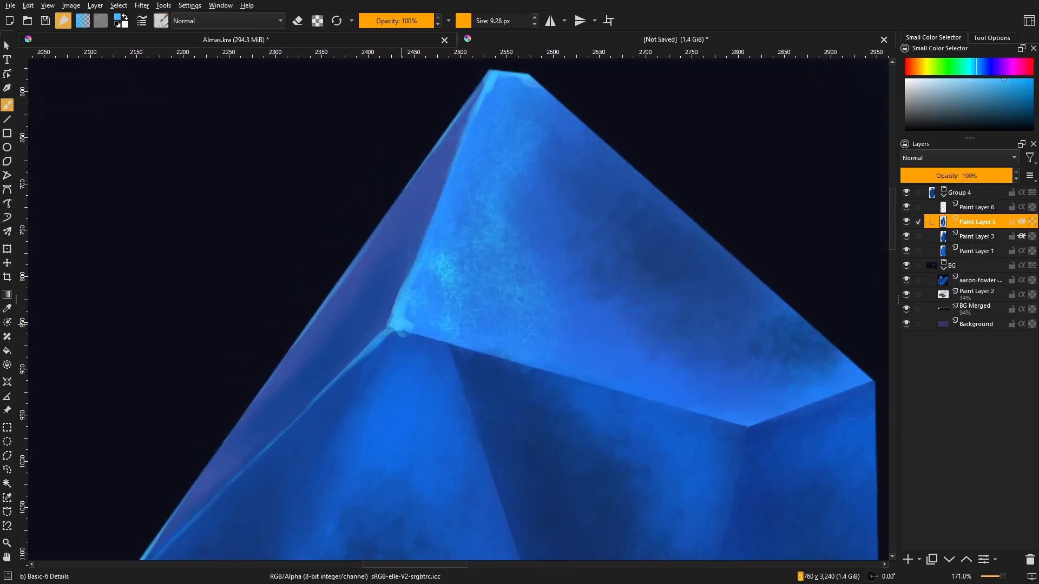
{"action": "left_click", "coordinate": [393, 330]}
{"action": "mouse_move", "coordinate": [387, 331]}
{"action": "left_mouse_down"}
{"action": "mouse_move", "coordinate": [382, 359]}
{"action": "mouse_move", "coordinate": [303, 379]}
{"action": "left_mouse_up"}
- Sample a light blue and highlight the top facet's short right edge with a brush of about 10 px
{"action": "left_click_drag", "start_coordinate": [523, 302], "coordinate": [523, 305]}
{"action": "left_click", "coordinate": [524, 316], "text": "ctrl"}
{"action": "left_click_drag", "start_coordinate": [516, 315], "coordinate": [515, 234]}
{"action": "left_click", "coordinate": [512, 309], "text": "ctrl"}
{"action": "left_click", "coordinate": [210, 250], "text": "ctrl"}
{"action": "left_click_drag", "start_coordinate": [477, 288], "coordinate": [468, 289]}
{"action": "left_click_drag", "start_coordinate": [537, 292], "coordinate": [532, 291], "text": "shift"}
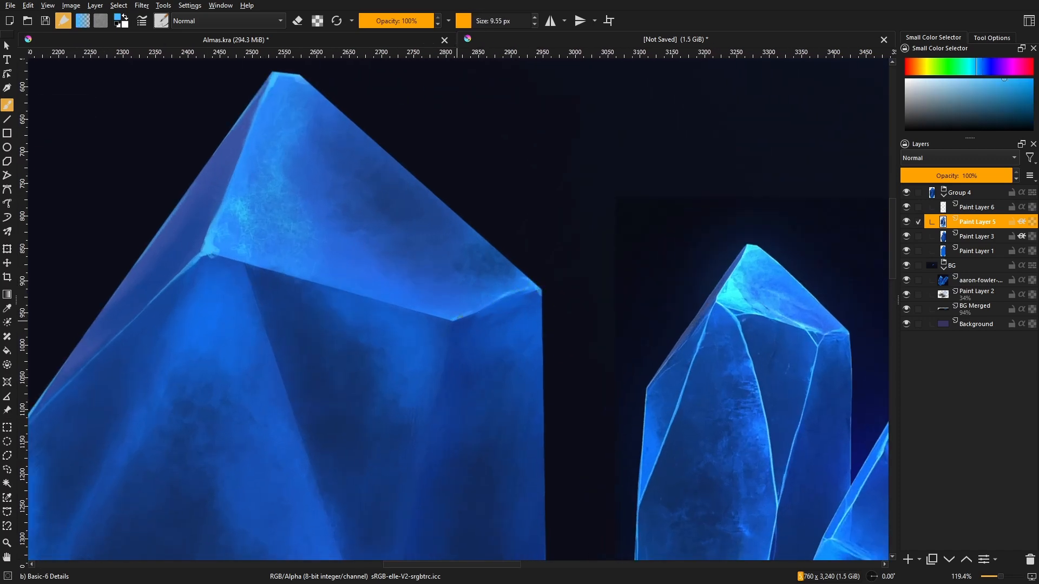
- Highlight the top facet's long lower edge with light blue strokes of about 10 px
{"action": "left_click_drag", "start_coordinate": [446, 316], "coordinate": [452, 324], "text": "shift"}
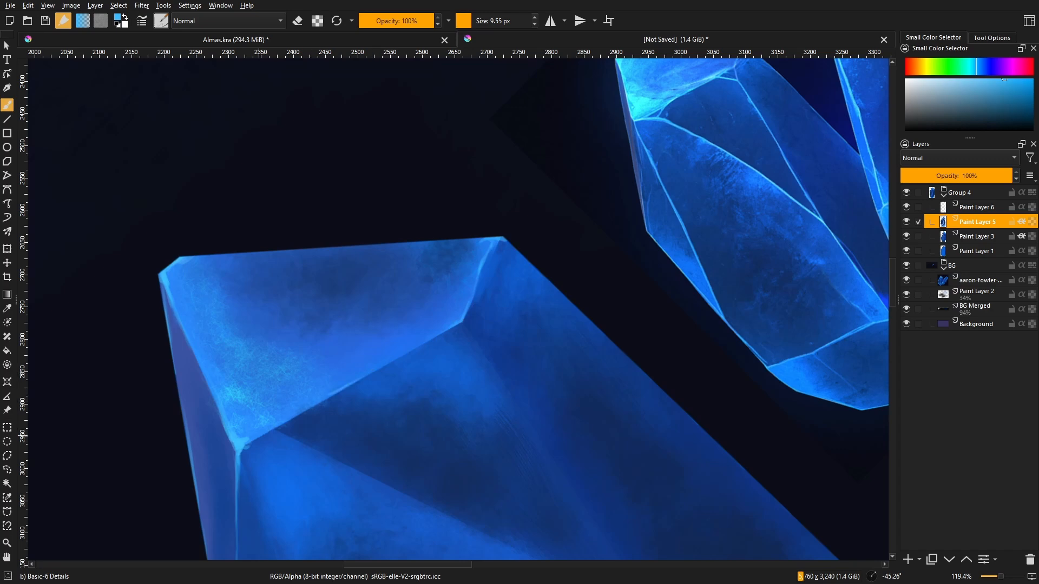
{"action": "left_click_drag", "start_coordinate": [362, 361], "coordinate": [364, 330], "text": "ctrl"}
{"action": "key", "text": "5"}
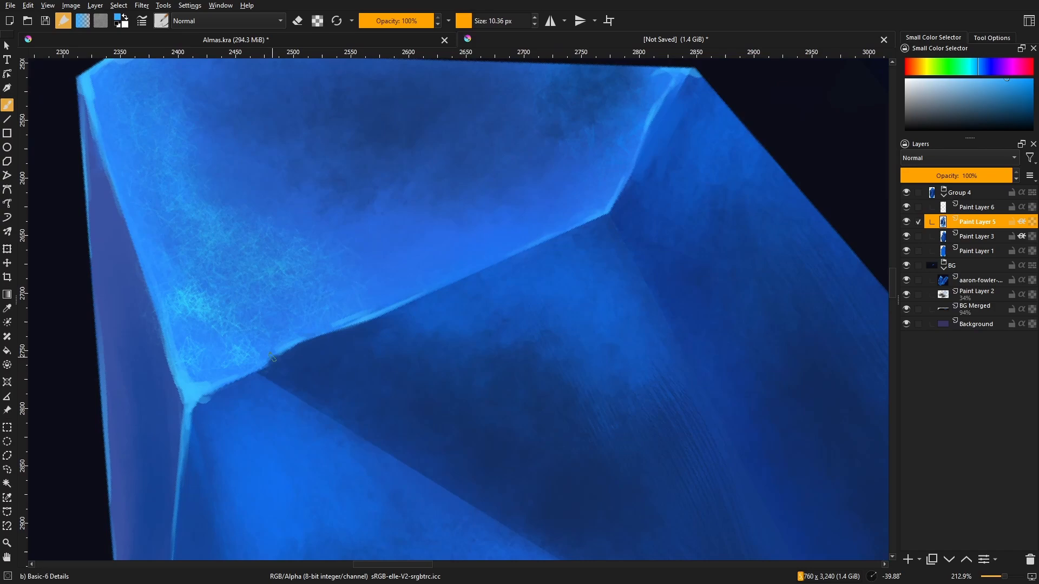
{"action": "left_click_drag", "start_coordinate": [224, 333], "coordinate": [246, 268], "text": "ctrl"}
{"action": "mouse_move", "coordinate": [374, 412]}
{"action": "left_mouse_down", "text": "shift"}
{"action": "mouse_move", "coordinate": [459, 310]}
{"action": "mouse_move", "coordinate": [446, 295]}
{"action": "left_mouse_up", "text": "shift"}
{"action": "left_click_drag", "start_coordinate": [475, 272], "coordinate": [380, 337]}
- Outline the crystal's right outer edge with thin light blue highlights using a brush of about 21 px
{"action": "mouse_move", "coordinate": [222, 449]}
{"action": "left_mouse_down"}
{"action": "mouse_move", "coordinate": [369, 339]}
{"action": "mouse_move", "coordinate": [360, 342]}
{"action": "left_mouse_up"}
{"action": "mouse_move", "coordinate": [305, 382]}
{"action": "left_mouse_down", "text": "shift"}
{"action": "mouse_move", "coordinate": [352, 443]}
{"action": "mouse_move", "coordinate": [429, 366]}
{"action": "left_mouse_up", "text": "shift"}
{"action": "left_click_drag", "start_coordinate": [429, 366], "coordinate": [434, 366], "text": "shift"}
{"action": "left_click_drag", "start_coordinate": [448, 323], "coordinate": [402, 361]}
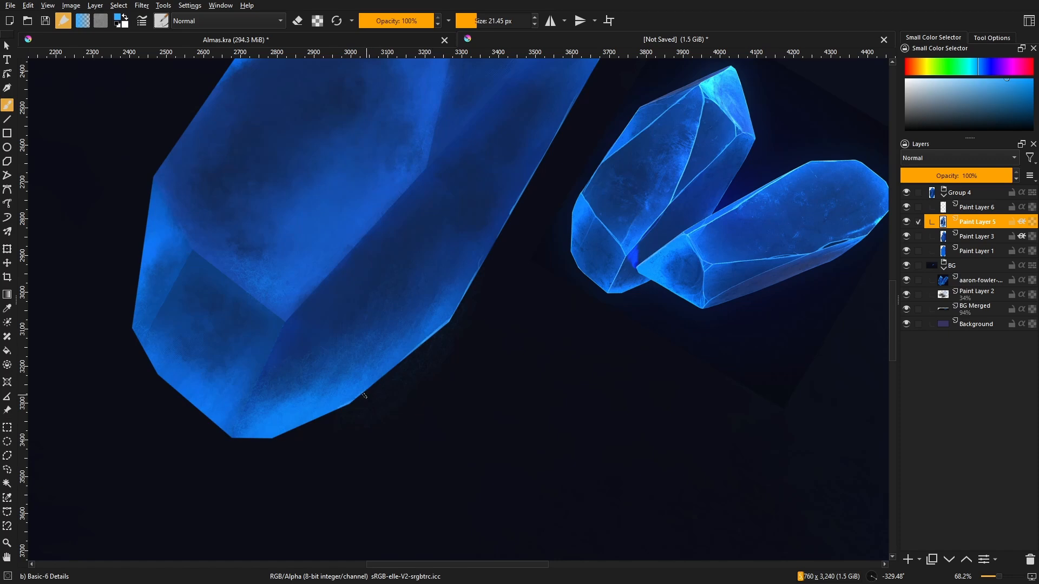
- Continue the thin light blue highlights around the crystal's bottom and left outer edges
{"action": "mouse_move", "coordinate": [374, 400]}
{"action": "left_mouse_down"}
{"action": "mouse_move", "coordinate": [500, 343]}
{"action": "mouse_move", "coordinate": [393, 405]}
{"action": "mouse_move", "coordinate": [363, 405]}
{"action": "mouse_move", "coordinate": [409, 388]}
{"action": "left_mouse_up"}
{"action": "left_click_drag", "start_coordinate": [434, 351], "coordinate": [441, 318], "text": "ctrl"}
{"action": "mouse_move", "coordinate": [514, 259]}
{"action": "left_mouse_down", "text": "shift"}
{"action": "mouse_move", "coordinate": [377, 496]}
{"action": "mouse_move", "coordinate": [547, 493]}
{"action": "left_mouse_up", "text": "shift"}
{"action": "left_click_drag", "start_coordinate": [411, 202], "coordinate": [418, 299]}
{"action": "mouse_move", "coordinate": [419, 299]}
{"action": "left_mouse_down", "text": "ctrl"}
{"action": "mouse_move", "coordinate": [427, 266]}
{"action": "mouse_move", "coordinate": [420, 323]}
{"action": "left_mouse_up", "text": "ctrl"}
{"action": "left_click_drag", "start_coordinate": [515, 245], "coordinate": [477, 284], "text": "shift"}
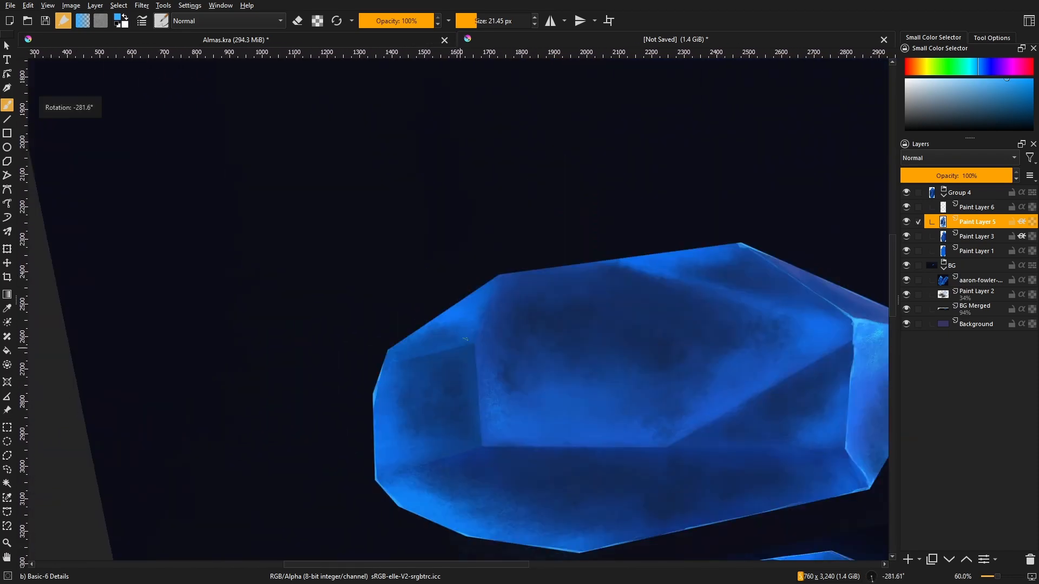
{"action": "left_click_drag", "start_coordinate": [383, 353], "coordinate": [583, 235], "text": "shift"}
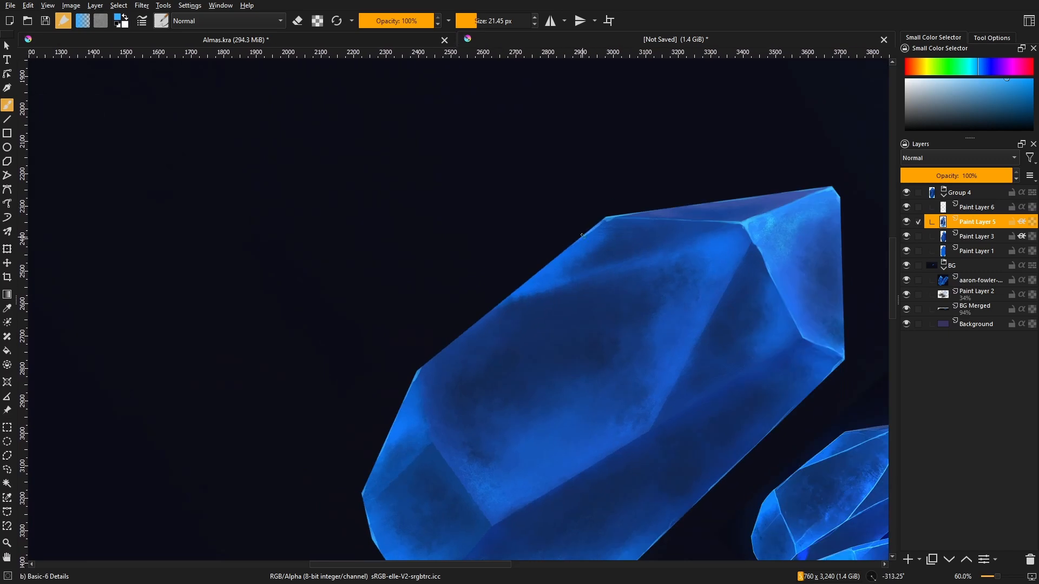
- Draw a light blue highlight of about 8 px from the top facet's left corner down the left facet's diagonal inner edge
{"action": "key", "text": "5"}
{"action": "mouse_move", "coordinate": [427, 357]}
{"action": "left_mouse_down", "text": "ctrl"}
{"action": "mouse_move", "coordinate": [452, 380]}
{"action": "mouse_move", "coordinate": [380, 379]}
{"action": "left_mouse_up", "text": "ctrl"}
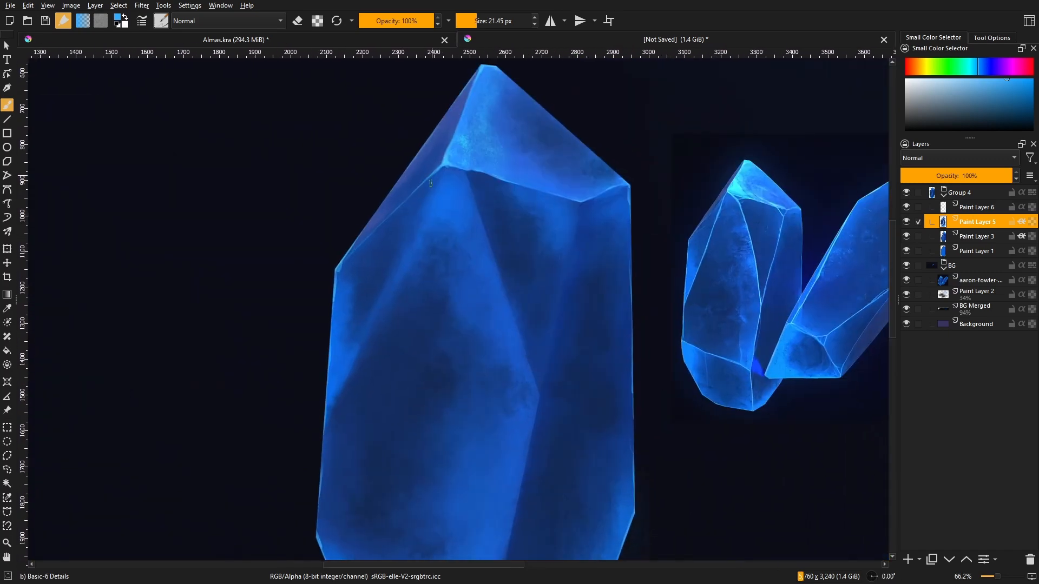
{"action": "left_click_drag", "start_coordinate": [411, 303], "coordinate": [433, 249], "text": "ctrl"}
{"action": "mouse_move", "coordinate": [432, 249]}
{"action": "left_mouse_down", "text": "shift"}
{"action": "mouse_move", "coordinate": [403, 246]}
{"action": "mouse_move", "coordinate": [481, 229]}
{"action": "left_mouse_up", "text": "shift"}
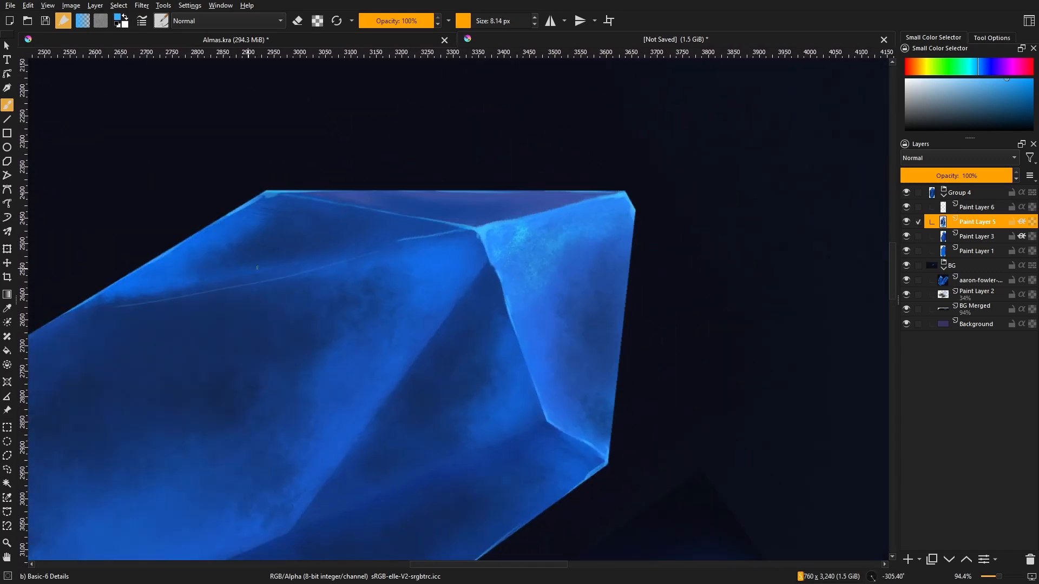
{"action": "left_click_drag", "start_coordinate": [397, 243], "coordinate": [173, 293]}
{"action": "left_click_drag", "start_coordinate": [325, 216], "coordinate": [282, 271], "text": "shift"}
{"action": "left_click_drag", "start_coordinate": [379, 309], "coordinate": [396, 257], "text": "ctrl"}
{"action": "left_click_drag", "start_coordinate": [463, 218], "coordinate": [436, 241]}
{"action": "left_click_drag", "start_coordinate": [416, 259], "coordinate": [534, 197]}
- Thicken the light blue highlight at the point where the left facet's diagonal edge reaches the crystal's outline
{"action": "left_click_drag", "start_coordinate": [240, 365], "coordinate": [224, 375]}
{"action": "left_click_drag", "start_coordinate": [239, 368], "coordinate": [243, 368], "text": "shift"}
{"action": "mouse_move", "coordinate": [233, 371]}
{"action": "left_mouse_down"}
{"action": "mouse_move", "coordinate": [273, 351]}
{"action": "mouse_move", "coordinate": [249, 339]}
{"action": "left_mouse_up"}
{"action": "left_click_drag", "start_coordinate": [285, 346], "coordinate": [286, 347], "text": "ctrl"}
- Sample adjacent blues and refine the highlights along the left facet's outline and corners with a brush of about 9 px
{"action": "left_click", "coordinate": [284, 348], "text": "ctrl"}
{"action": "left_click", "coordinate": [215, 403], "text": "ctrl"}
{"action": "left_click_drag", "start_coordinate": [214, 402], "coordinate": [224, 401], "text": "shift"}
{"action": "mouse_move", "coordinate": [306, 343]}
{"action": "left_mouse_down"}
{"action": "mouse_move", "coordinate": [252, 368]}
{"action": "mouse_move", "coordinate": [259, 376]}
{"action": "left_mouse_up"}
{"action": "mouse_move", "coordinate": [254, 370]}
{"action": "left_mouse_down"}
{"action": "mouse_move", "coordinate": [211, 392]}
{"action": "mouse_move", "coordinate": [359, 368]}
{"action": "mouse_move", "coordinate": [390, 353]}
{"action": "left_mouse_up"}
{"action": "left_click", "coordinate": [390, 353], "text": "ctrl"}
{"action": "mouse_move", "coordinate": [406, 353]}
{"action": "left_mouse_down", "text": "shift"}
{"action": "mouse_move", "coordinate": [378, 357]}
{"action": "mouse_move", "coordinate": [395, 346]}
{"action": "mouse_move", "coordinate": [386, 346]}
{"action": "left_mouse_up", "text": "shift"}
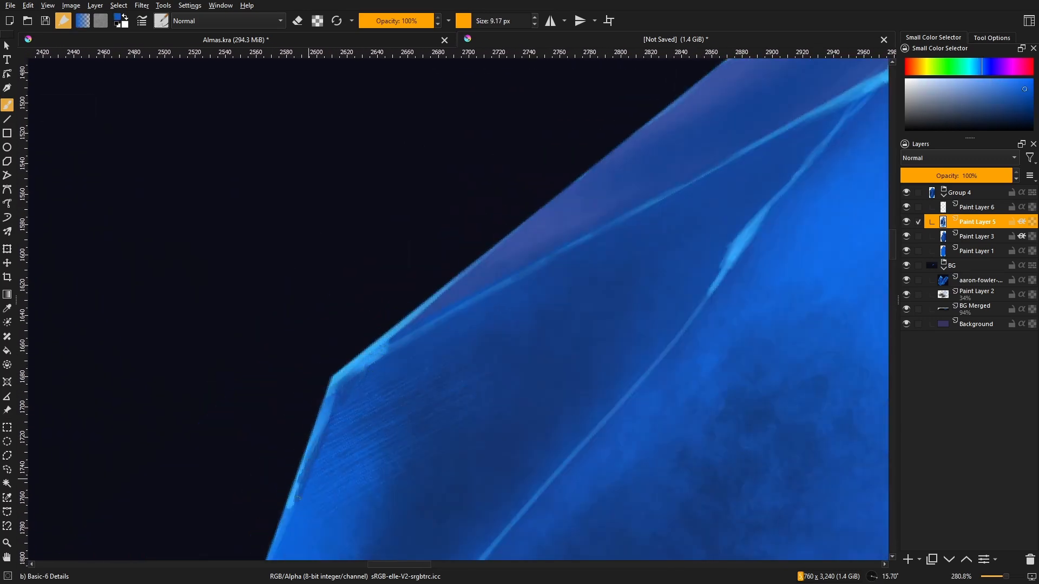
- Soften the lower border of the left facet's diagonal highlight with a sampled facet blue
{"action": "mouse_move", "coordinate": [311, 460]}
{"action": "left_mouse_down", "text": "ctrl"}
{"action": "mouse_move", "coordinate": [379, 374]}
{"action": "mouse_move", "coordinate": [357, 390]}
{"action": "mouse_move", "coordinate": [417, 296]}
{"action": "left_mouse_up", "text": "ctrl"}
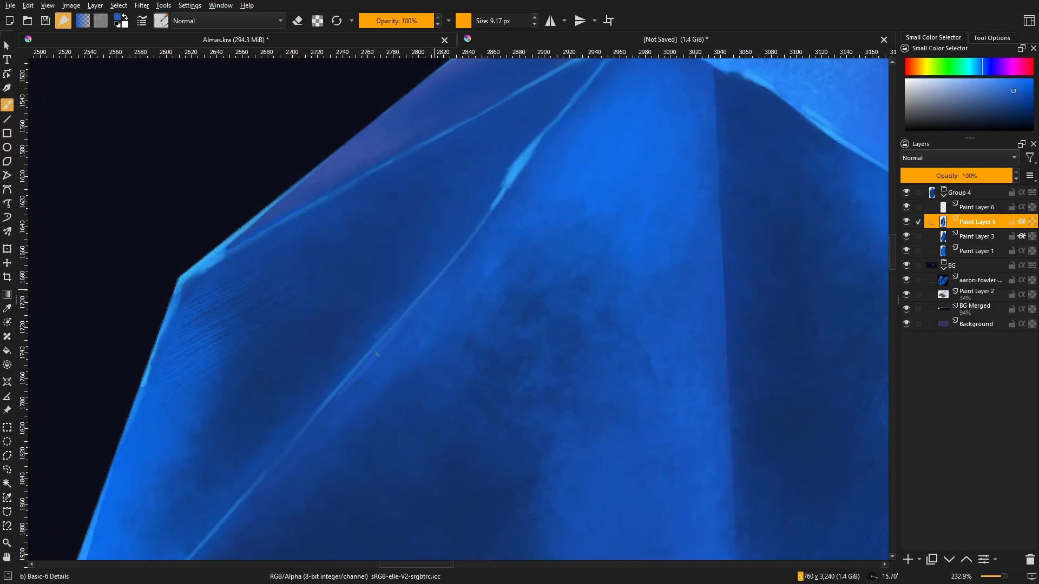
{"action": "key", "text": "5"}
{"action": "left_click_drag", "start_coordinate": [397, 329], "coordinate": [423, 303], "text": "ctrl"}
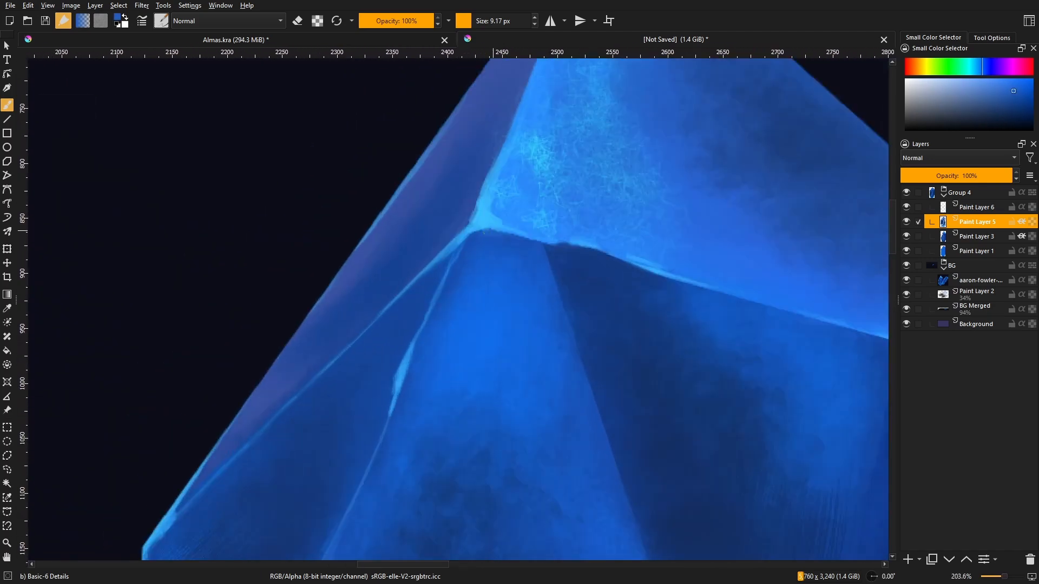
- Thicken a short section of the light blue highlight along the right facet's long inner edge with a brush of about 17 px
{"action": "mouse_move", "coordinate": [488, 231]}
{"action": "left_mouse_down", "text": "shift"}
{"action": "mouse_move", "coordinate": [489, 216]}
{"action": "mouse_move", "coordinate": [485, 276]}
{"action": "mouse_move", "coordinate": [507, 205]}
{"action": "mouse_move", "coordinate": [511, 174]}
{"action": "mouse_move", "coordinate": [500, 173]}
{"action": "left_mouse_up", "text": "shift"}
{"action": "mouse_move", "coordinate": [496, 269]}
{"action": "left_mouse_down", "text": "shift"}
{"action": "mouse_move", "coordinate": [541, 244]}
{"action": "mouse_move", "coordinate": [603, 262]}
{"action": "mouse_move", "coordinate": [510, 257]}
{"action": "mouse_move", "coordinate": [445, 316]}
{"action": "mouse_move", "coordinate": [523, 248]}
{"action": "left_mouse_up", "text": "shift"}
{"action": "mouse_move", "coordinate": [524, 249]}
{"action": "left_mouse_down", "text": "ctrl"}
{"action": "mouse_move", "coordinate": [531, 279]}
{"action": "mouse_move", "coordinate": [187, 559]}
{"action": "left_mouse_up", "text": "ctrl"}
{"action": "left_click_drag", "start_coordinate": [407, 357], "coordinate": [420, 306], "text": "ctrl"}
{"action": "left_click_drag", "start_coordinate": [403, 338], "coordinate": [414, 338], "text": "shift"}
{"action": "left_click_drag", "start_coordinate": [395, 352], "coordinate": [415, 329]}
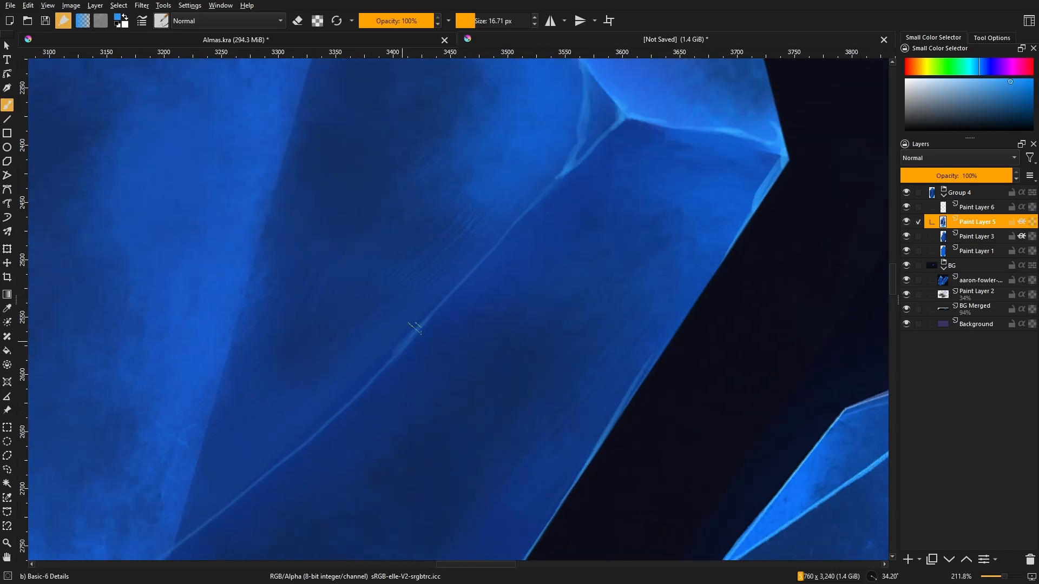
- Sample nearby blues and paint narrow bevel strokes running down from the top facet's lower corner
{"action": "left_click", "coordinate": [295, 448], "text": "ctrl"}
{"action": "left_click_drag", "start_coordinate": [314, 435], "coordinate": [331, 450], "text": "ctrl"}
{"action": "left_click_drag", "start_coordinate": [460, 303], "coordinate": [460, 254], "text": "ctrl"}
{"action": "left_click", "coordinate": [457, 284], "text": "ctrl"}
{"action": "left_click_drag", "start_coordinate": [514, 336], "coordinate": [453, 261], "text": "shift"}
{"action": "key", "text": "5"}
{"action": "left_click_drag", "start_coordinate": [398, 301], "coordinate": [409, 301], "text": "shift"}
{"action": "mouse_move", "coordinate": [427, 295]}
{"action": "left_mouse_down"}
{"action": "mouse_move", "coordinate": [394, 301]}
{"action": "mouse_move", "coordinate": [422, 315]}
{"action": "mouse_move", "coordinate": [422, 352]}
{"action": "left_mouse_up"}
{"action": "left_click_drag", "start_coordinate": [441, 303], "coordinate": [432, 332]}
{"action": "mouse_move", "coordinate": [406, 294]}
{"action": "left_mouse_down"}
{"action": "mouse_move", "coordinate": [424, 307]}
{"action": "mouse_move", "coordinate": [420, 407]}
{"action": "left_mouse_up"}
- Refine the small bevel below the top facet's lower corner with sampled blue strokes about 10 px wide
{"action": "left_click", "coordinate": [446, 325], "text": "ctrl"}
{"action": "mouse_move", "coordinate": [433, 307]}
{"action": "left_mouse_down", "text": "ctrl"}
{"action": "mouse_move", "coordinate": [434, 334]}
{"action": "mouse_move", "coordinate": [434, 284]}
{"action": "left_mouse_up", "text": "ctrl"}
{"action": "left_click", "coordinate": [388, 346], "text": "ctrl"}
{"action": "left_click_drag", "start_coordinate": [414, 355], "coordinate": [409, 355], "text": "shift"}
{"action": "left_click_drag", "start_coordinate": [421, 349], "coordinate": [393, 385]}
{"action": "left_click_drag", "start_coordinate": [444, 325], "coordinate": [411, 369]}
{"action": "left_click_drag", "start_coordinate": [395, 385], "coordinate": [380, 424]}
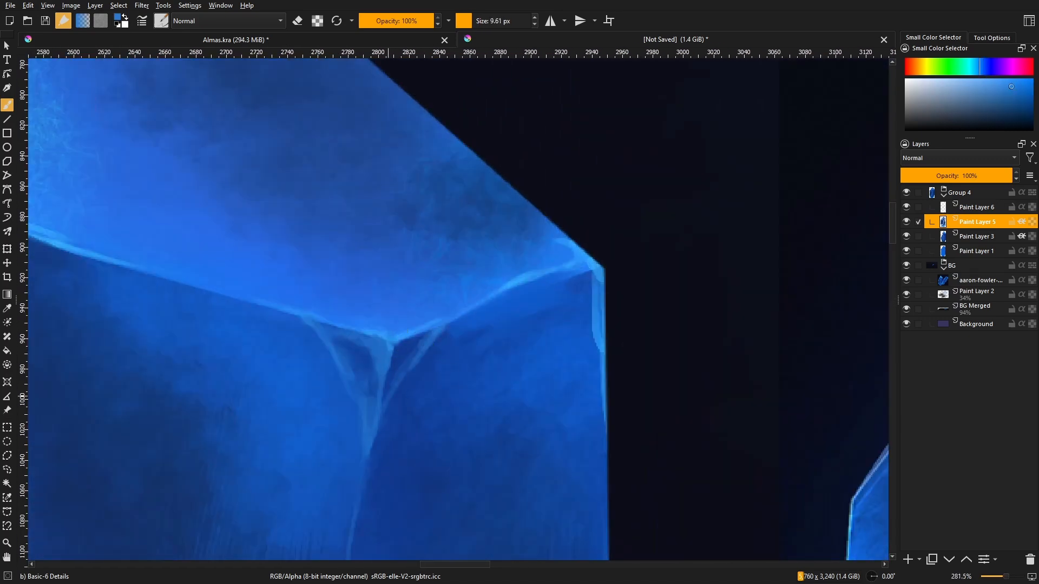
{"action": "left_click_drag", "start_coordinate": [400, 367], "coordinate": [384, 396]}
- Blend the highlight where the edges meet at the top facet's lower corner, using a sampled light blue and a brush of about 24 px
{"action": "left_click_drag", "start_coordinate": [423, 336], "coordinate": [415, 342], "text": "shift"}
{"action": "left_click_drag", "start_coordinate": [413, 350], "coordinate": [411, 394], "text": "ctrl"}
{"action": "left_click_drag", "start_coordinate": [422, 449], "coordinate": [418, 403], "text": "ctrl"}
{"action": "left_click", "coordinate": [388, 204], "text": "ctrl"}
{"action": "left_click_drag", "start_coordinate": [366, 206], "coordinate": [393, 219]}
{"action": "left_click_drag", "start_coordinate": [389, 207], "coordinate": [374, 225]}
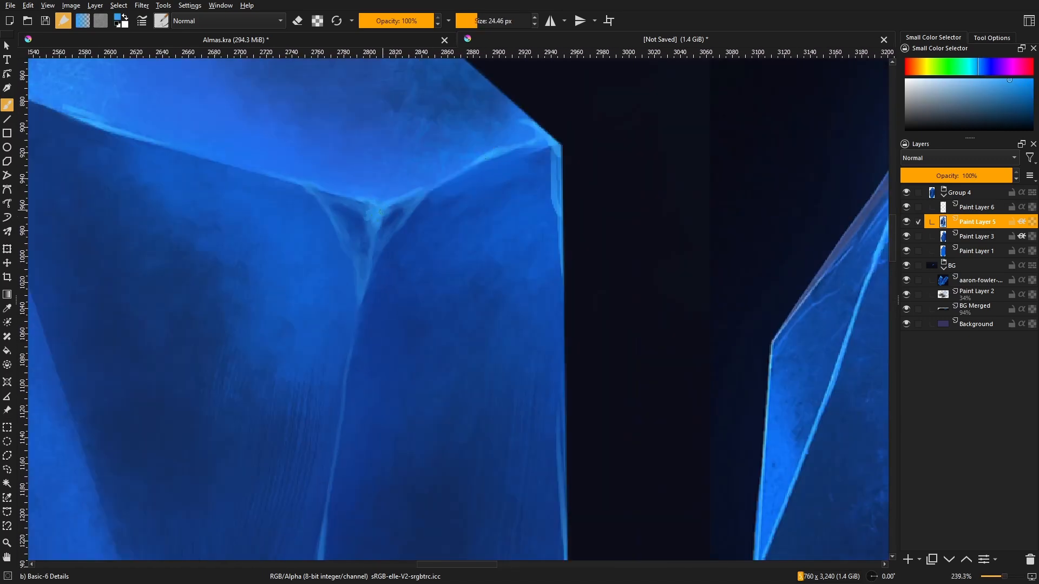
- Soften the highlight along the right facet's long inner edge with a sampled darker blue and a brush of about 19 px
{"action": "mouse_move", "coordinate": [352, 277]}
{"action": "left_mouse_down", "text": "ctrl"}
{"action": "mouse_move", "coordinate": [364, 370]}
{"action": "mouse_move", "coordinate": [358, 261]}
{"action": "mouse_move", "coordinate": [371, 313]}
{"action": "mouse_move", "coordinate": [366, 295]}
{"action": "mouse_move", "coordinate": [435, 329]}
{"action": "mouse_move", "coordinate": [487, 172]}
{"action": "left_mouse_up", "text": "ctrl"}
{"action": "left_click", "coordinate": [377, 312], "text": "ctrl"}
{"action": "left_click", "coordinate": [368, 310], "text": "ctrl"}
{"action": "left_click_drag", "start_coordinate": [487, 172], "coordinate": [566, 218], "text": "shift"}
{"action": "left_click_drag", "start_coordinate": [476, 318], "coordinate": [448, 204], "text": "ctrl"}
{"action": "left_click", "coordinate": [396, 228], "text": "ctrl"}
{"action": "left_click_drag", "start_coordinate": [400, 228], "coordinate": [395, 228], "text": "shift"}
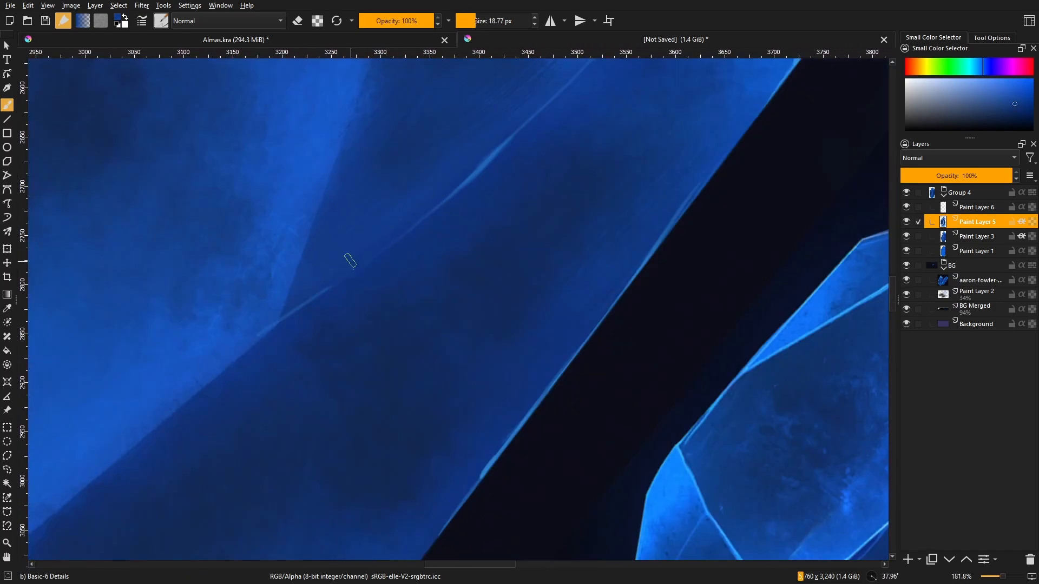
{"action": "left_click_drag", "start_coordinate": [350, 260], "coordinate": [236, 448]}
- Sample blues around the small triangular bevel at the top facet's lower corner and blend the adjoining facet edges
{"action": "left_click_drag", "start_coordinate": [237, 448], "coordinate": [238, 476], "text": "ctrl"}
{"action": "left_click", "coordinate": [572, 293], "text": "ctrl"}
{"action": "left_click_drag", "start_coordinate": [517, 213], "coordinate": [527, 220], "text": "shift"}
{"action": "left_click", "coordinate": [484, 211], "text": "ctrl"}
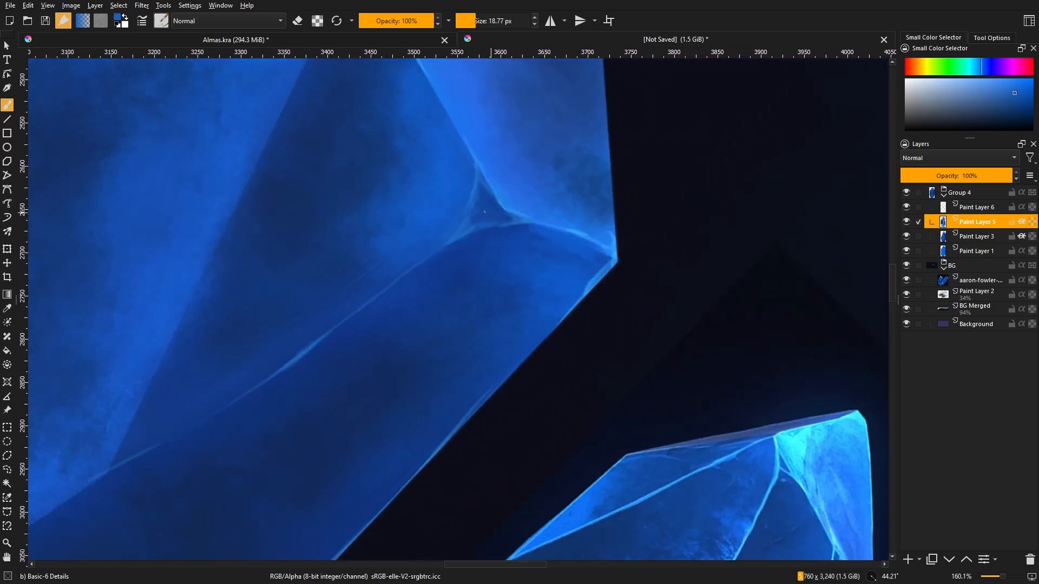
{"action": "left_click_drag", "start_coordinate": [479, 195], "coordinate": [479, 254], "text": "ctrl"}
{"action": "left_click_drag", "start_coordinate": [325, 276], "coordinate": [371, 405]}
{"action": "left_click_drag", "start_coordinate": [435, 270], "coordinate": [436, 171], "text": "ctrl"}
{"action": "left_click", "coordinate": [495, 198], "text": "ctrl"}
- Draw a straight light blue line about 13 px wide along the diagonal edge between the central facet and the dark triangular facet
{"action": "mouse_move", "coordinate": [509, 222]}
{"action": "left_mouse_down", "text": "shift"}
{"action": "mouse_move", "coordinate": [510, 242]}
{"action": "mouse_move", "coordinate": [445, 347]}
{"action": "left_mouse_up", "text": "shift"}
{"action": "left_click_drag", "start_coordinate": [484, 331], "coordinate": [485, 401], "text": "ctrl"}
{"action": "mouse_move", "coordinate": [484, 346]}
{"action": "left_mouse_down", "text": "shift"}
{"action": "mouse_move", "coordinate": [457, 355]}
{"action": "mouse_move", "coordinate": [560, 281]}
{"action": "left_mouse_up", "text": "shift"}
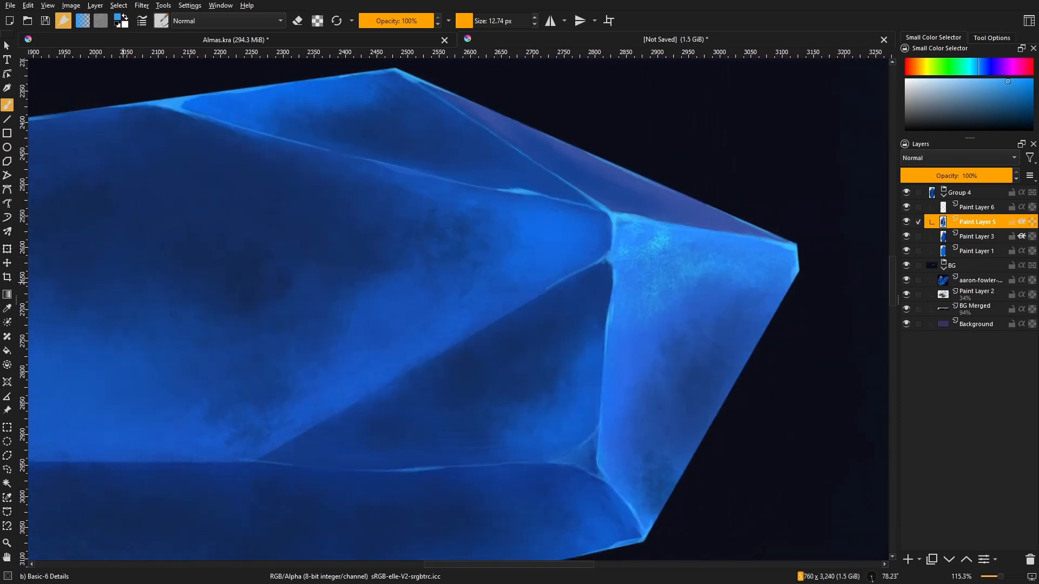
{"action": "left_click", "coordinate": [7, 119]}
{"action": "left_click_drag", "start_coordinate": [597, 263], "coordinate": [255, 463]}
{"action": "mouse_move", "coordinate": [449, 374]}
{"action": "left_mouse_down", "text": "ctrl"}
{"action": "mouse_move", "coordinate": [469, 350]}
{"action": "mouse_move", "coordinate": [476, 298]}
{"action": "mouse_move", "coordinate": [375, 373]}
{"action": "left_mouse_up", "text": "ctrl"}
{"action": "key", "text": "b"}
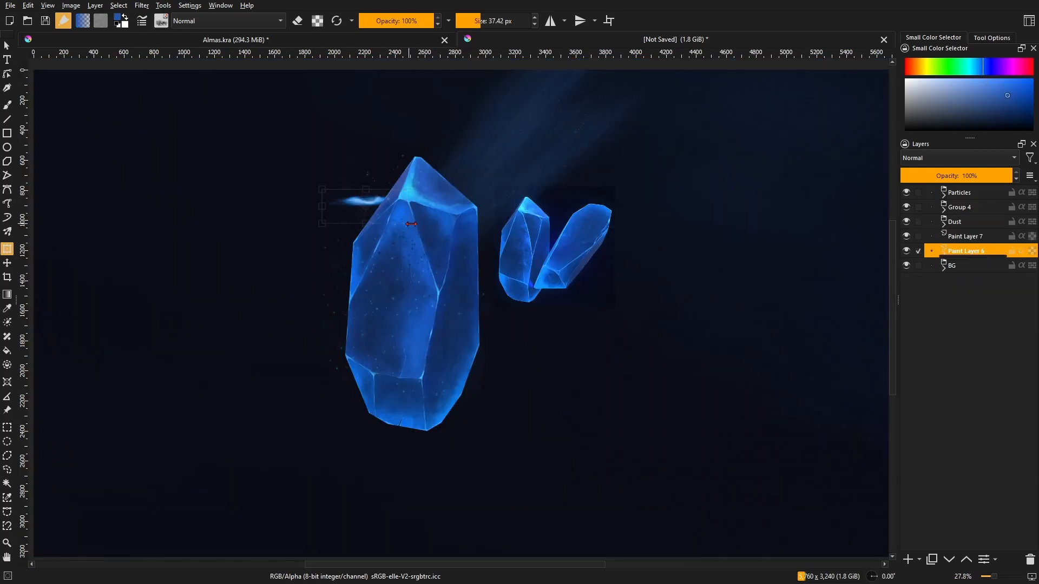
- Transform the light blue glow on Paint Layer 6 into position directly beneath the crystal's base
{"action": "left_click_drag", "start_coordinate": [441, 455], "coordinate": [439, 421]}
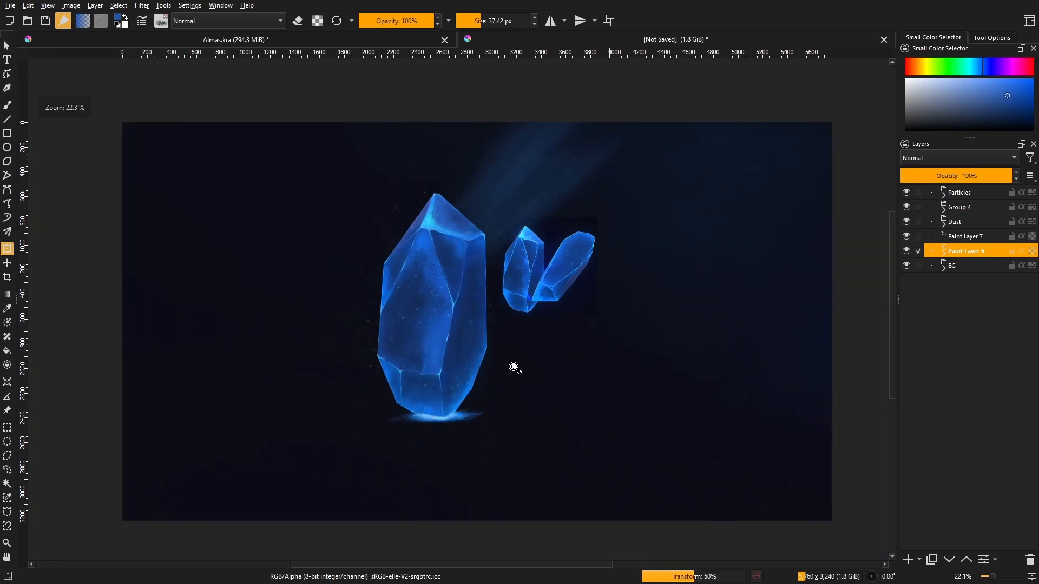
{"action": "scroll", "coordinate": [513, 366], "scroll_direction": "up", "scroll_amount": 2}
{"action": "left_click_drag", "start_coordinate": [309, 473], "coordinate": [367, 459]}
- Scale down the duplicated Dost layer and reposition it around the crystal
{"action": "right_click", "coordinate": [456, 420]}
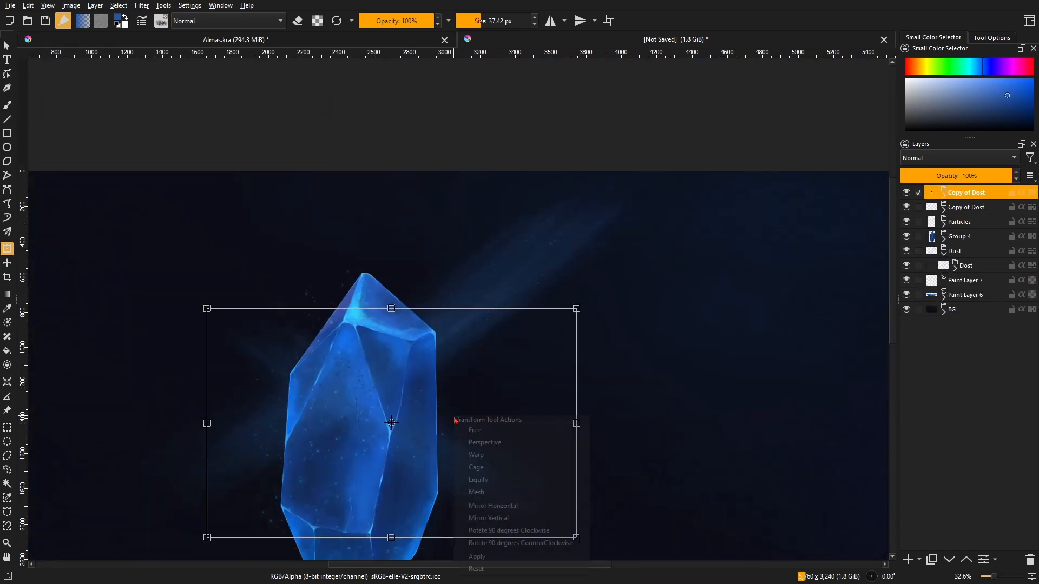
{"action": "left_click_drag", "start_coordinate": [577, 308], "coordinate": [533, 378]}
{"action": "left_click_drag", "start_coordinate": [445, 436], "coordinate": [541, 359]}
- Duplicate the original Dost layer and move the new copy near the crystal
{"action": "left_click", "coordinate": [966, 266]}
{"action": "key", "text": "ctrl+j"}
{"action": "mouse_move", "coordinate": [527, 286]}
{"action": "left_mouse_down"}
{"action": "mouse_move", "coordinate": [640, 290]}
{"action": "mouse_move", "coordinate": [568, 332]}
{"action": "left_mouse_up"}
{"action": "scroll", "coordinate": [518, 359], "scroll_direction": "down", "scroll_amount": 1}
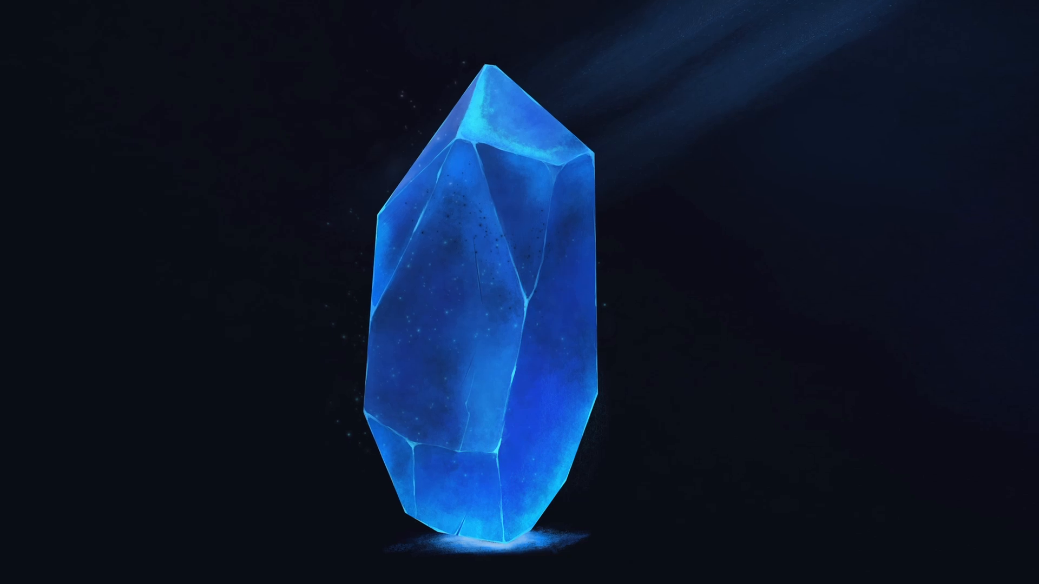